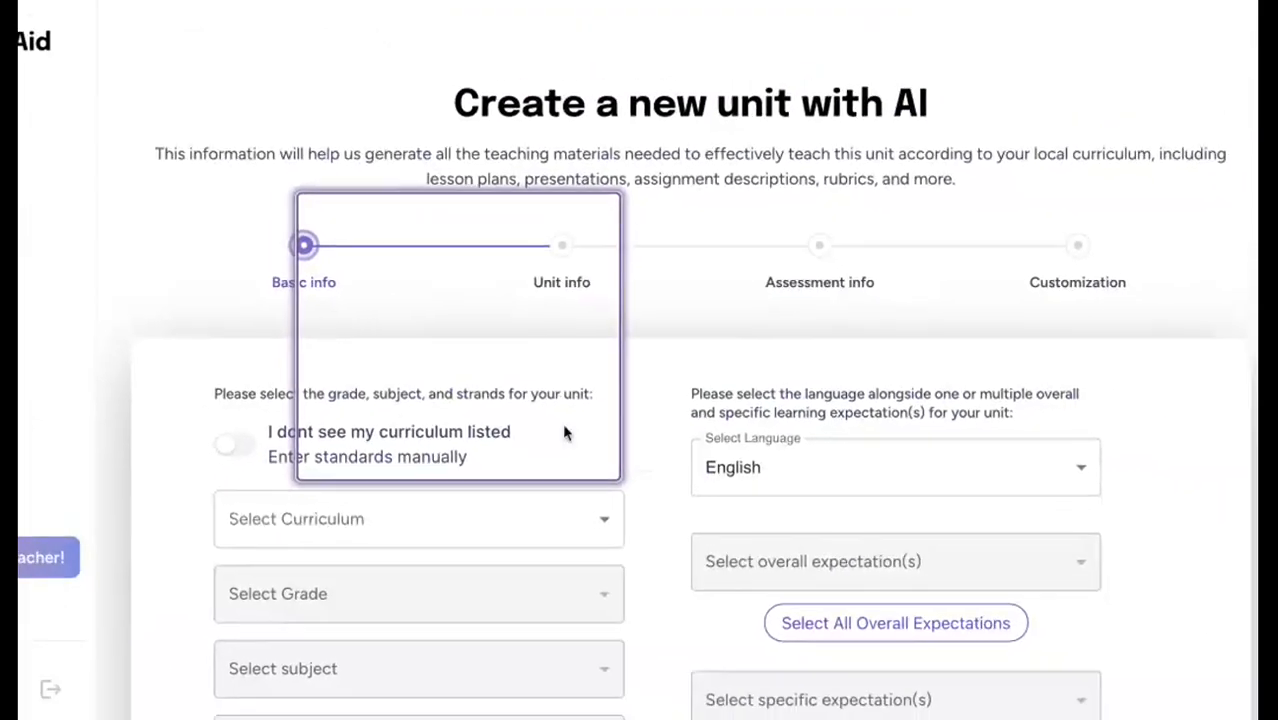
Step: Set the unit's curriculum to Alberta and the grade to 5
scroll(718, 285, down, 3)
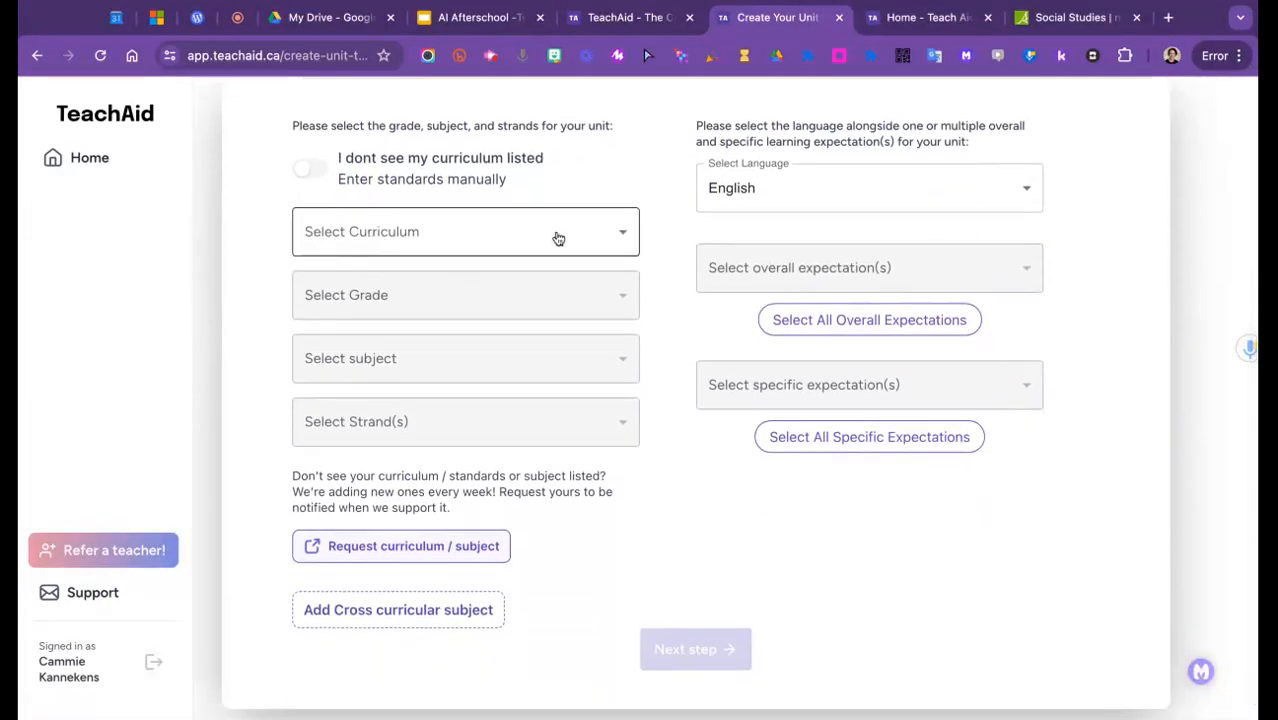
click(549, 237)
click(392, 204)
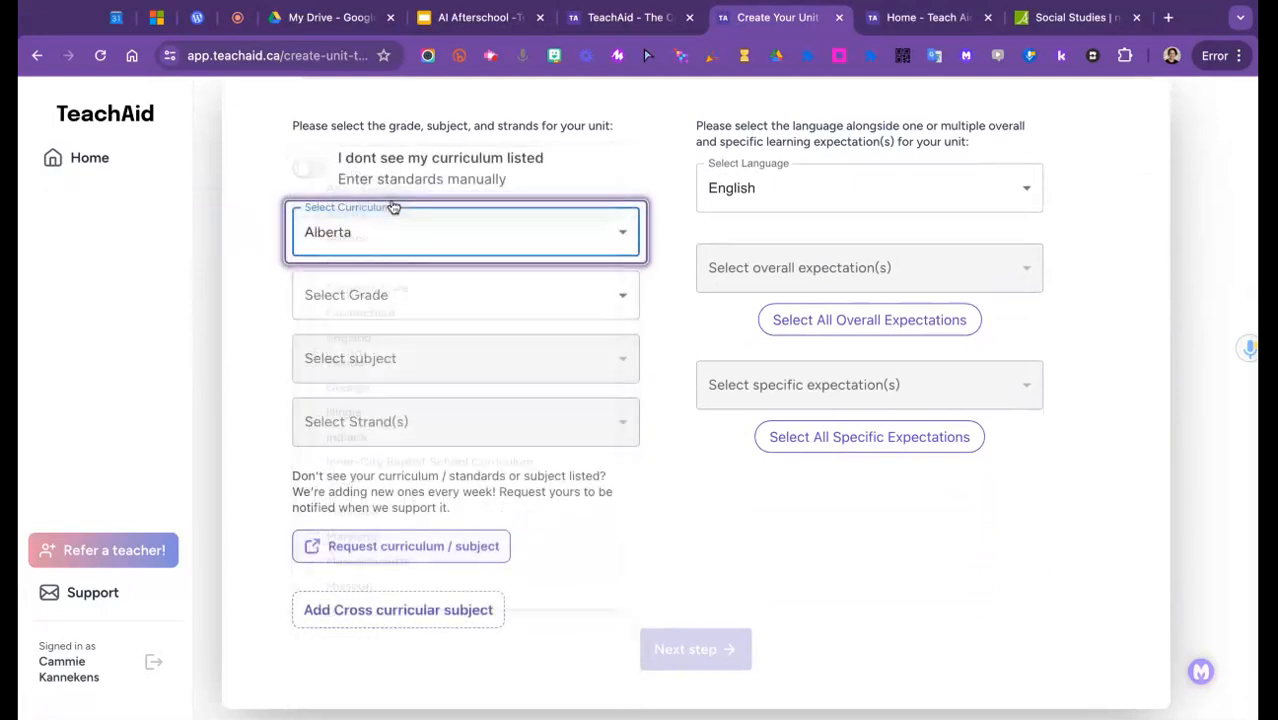
click(407, 299)
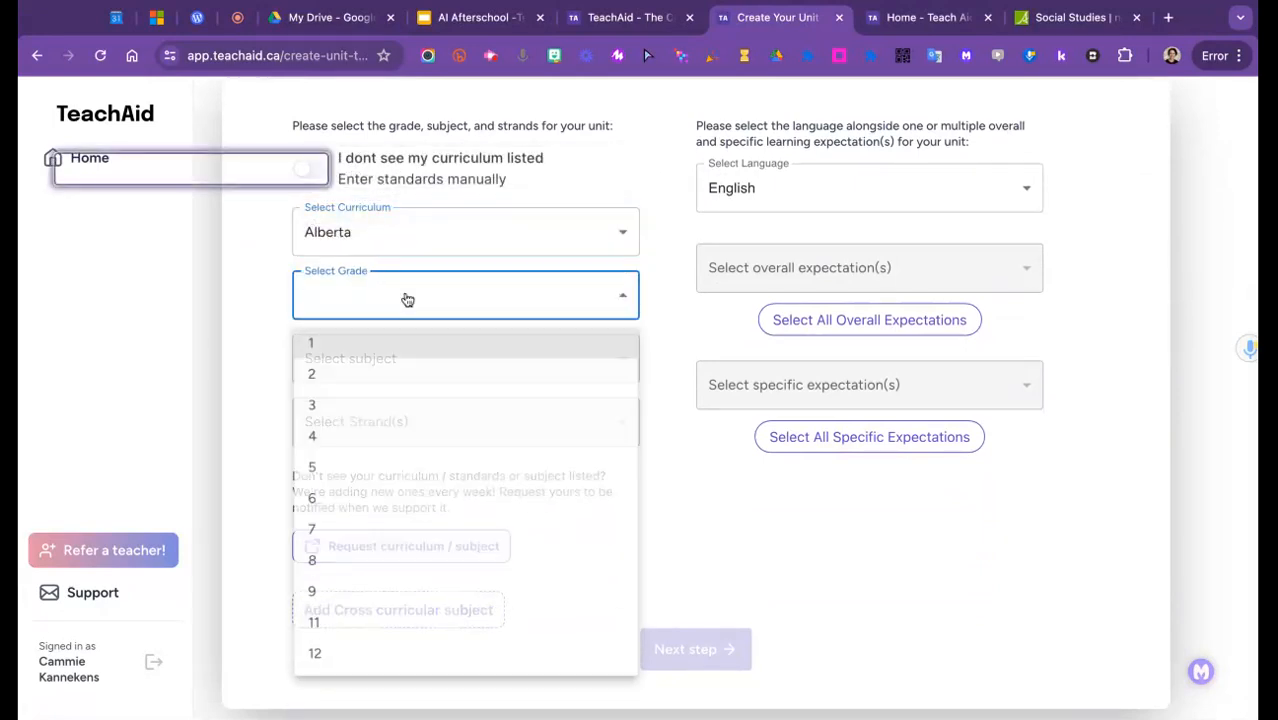
click(343, 467)
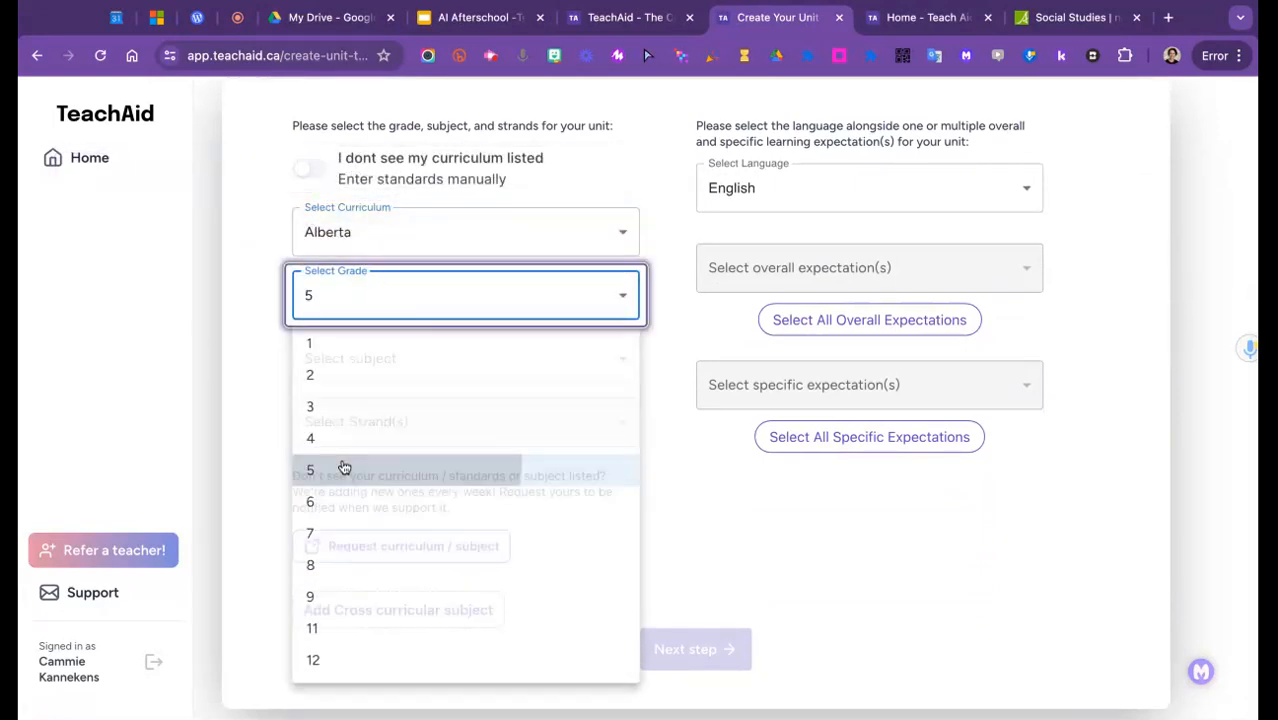
Step: Choose NEW - Social Studies as the subject and include only the Time and Place strand
scroll(427, 371, down, 1)
click(443, 355)
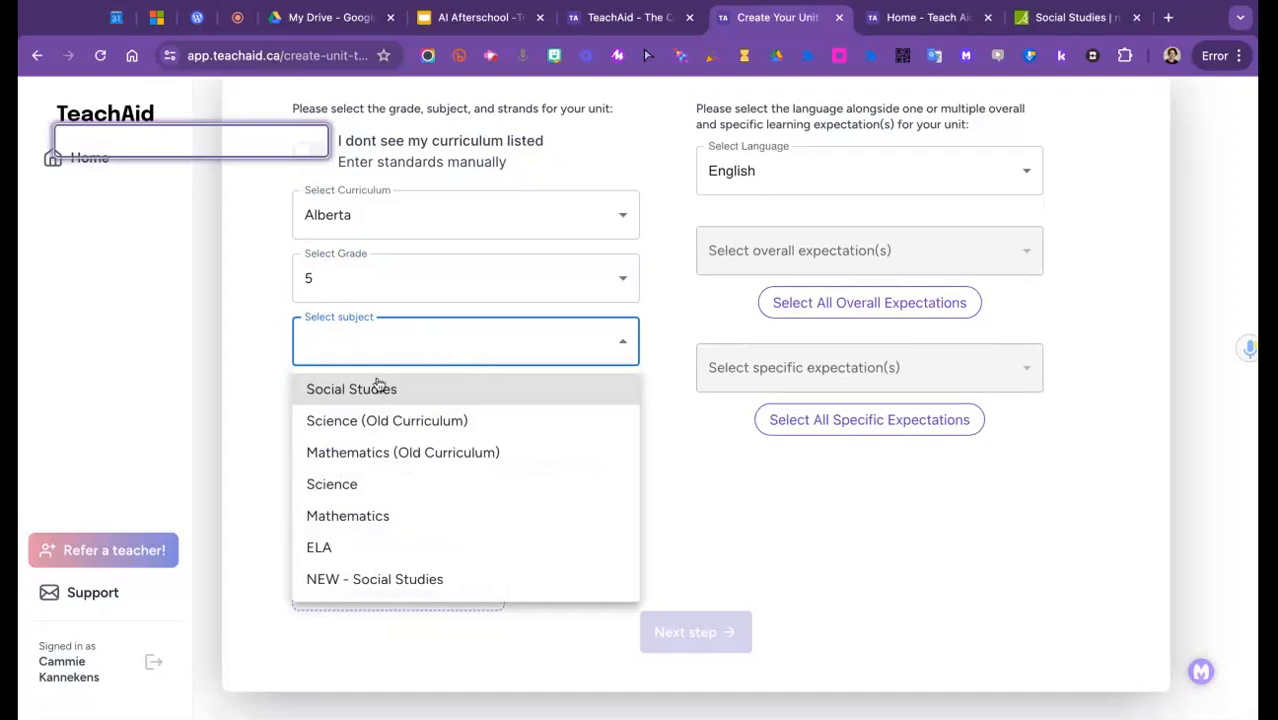
click(383, 582)
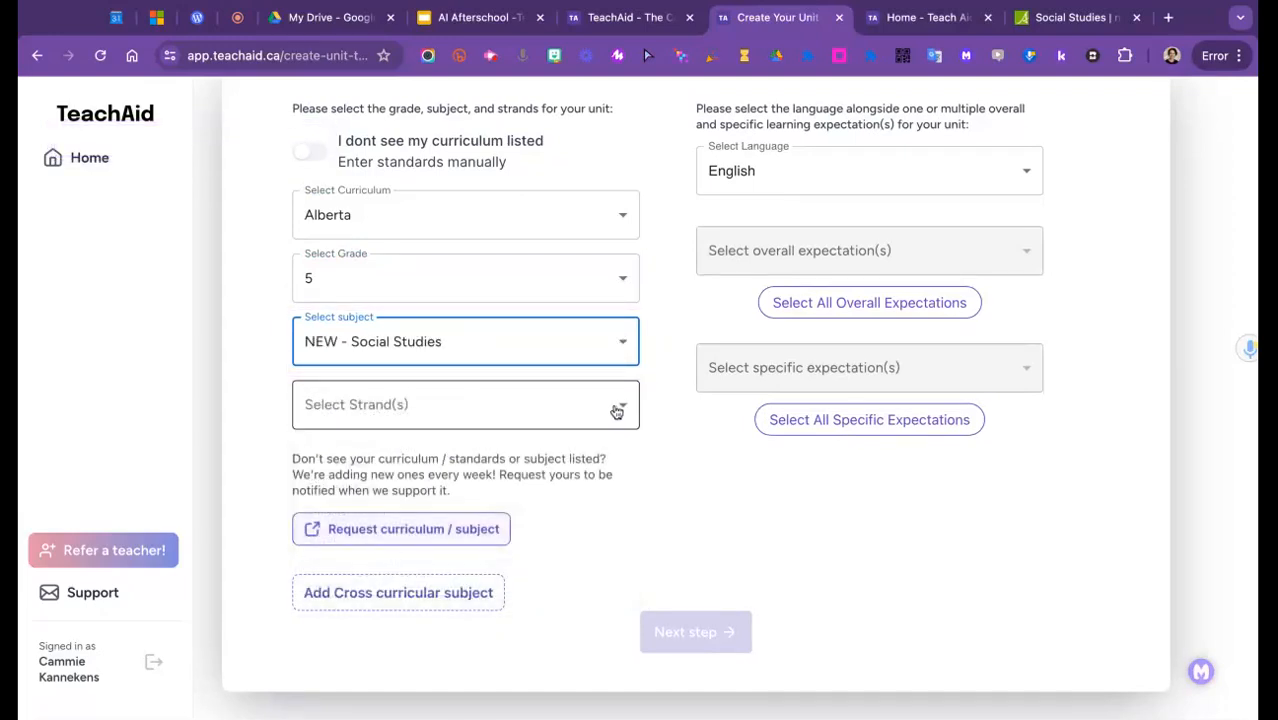
click(627, 410)
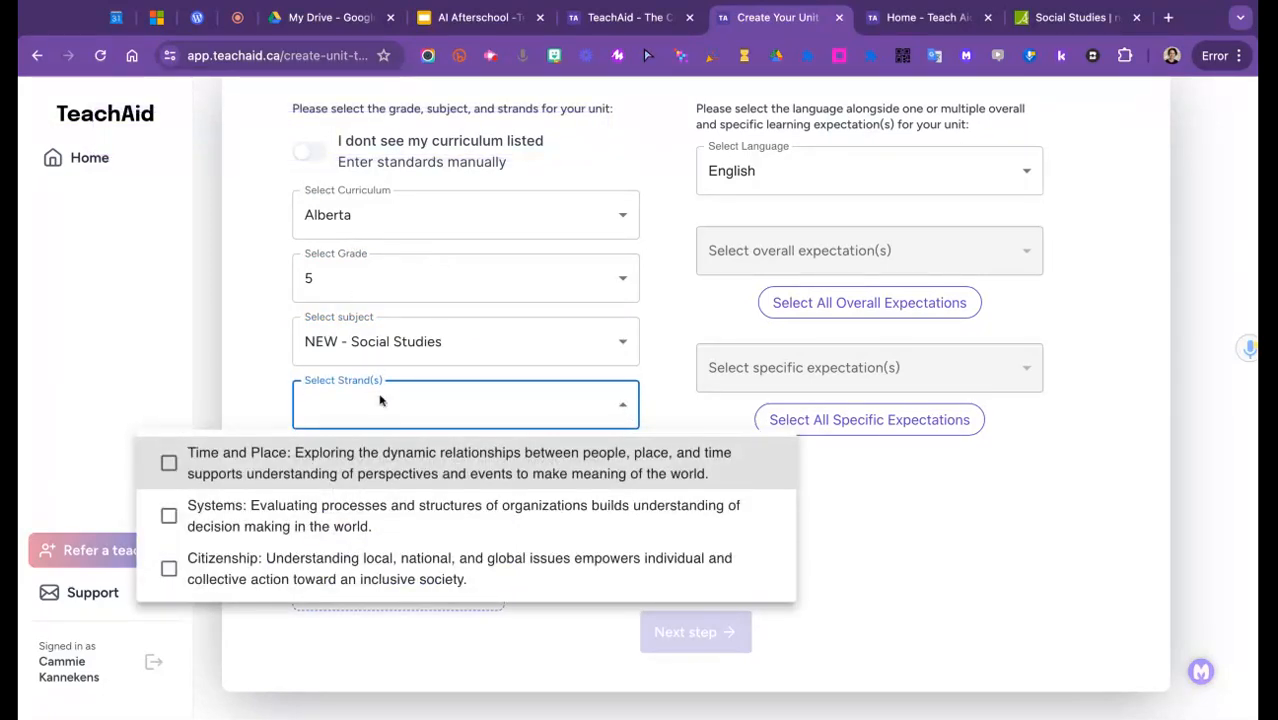
click(169, 465)
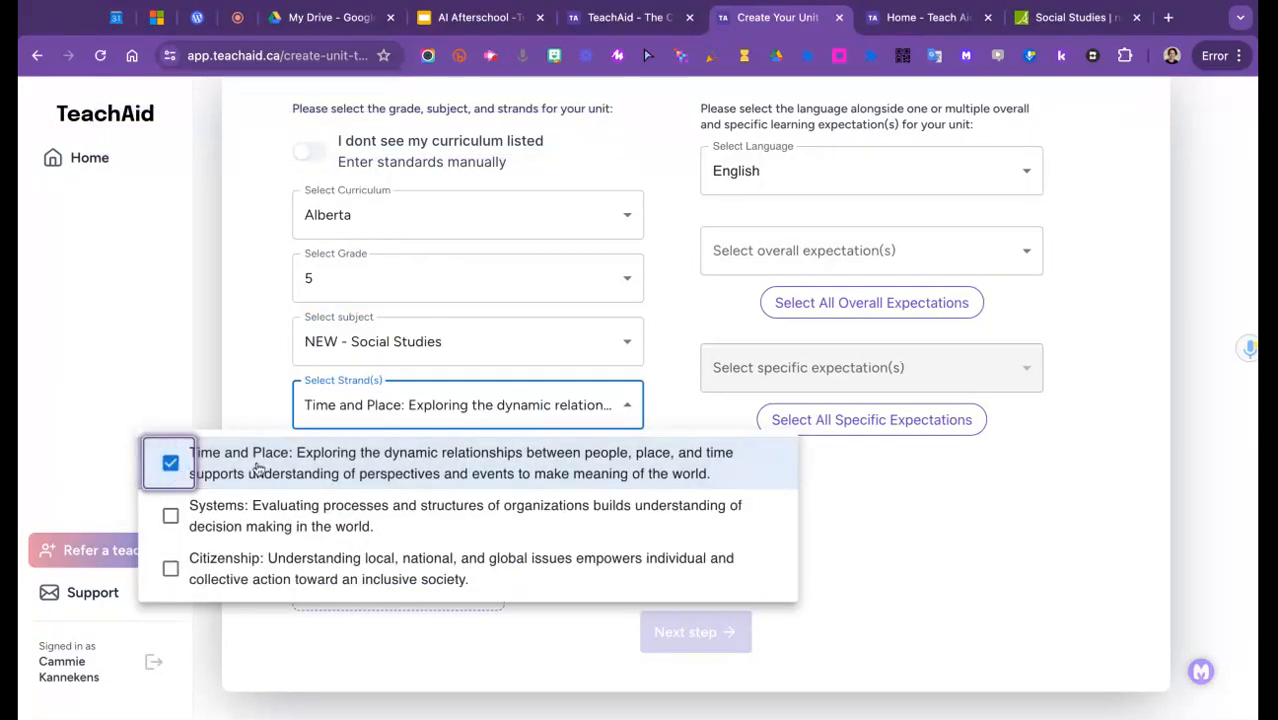
click(681, 416)
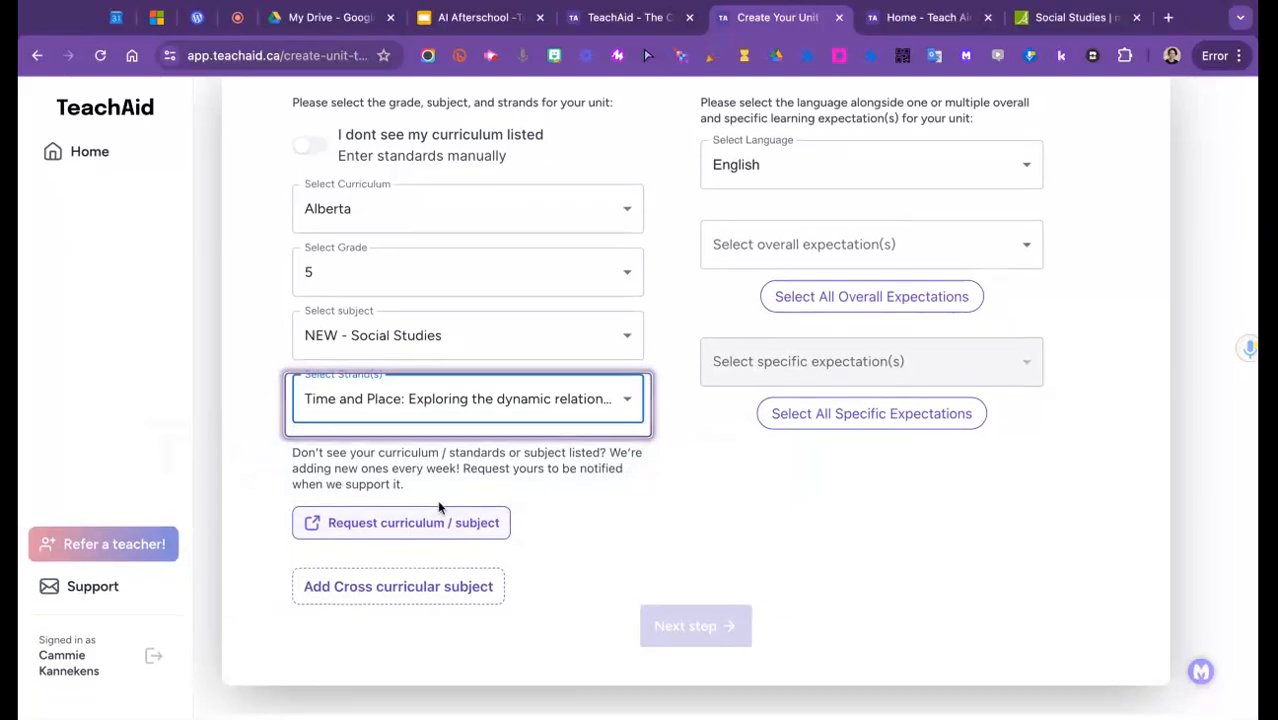
click(399, 594)
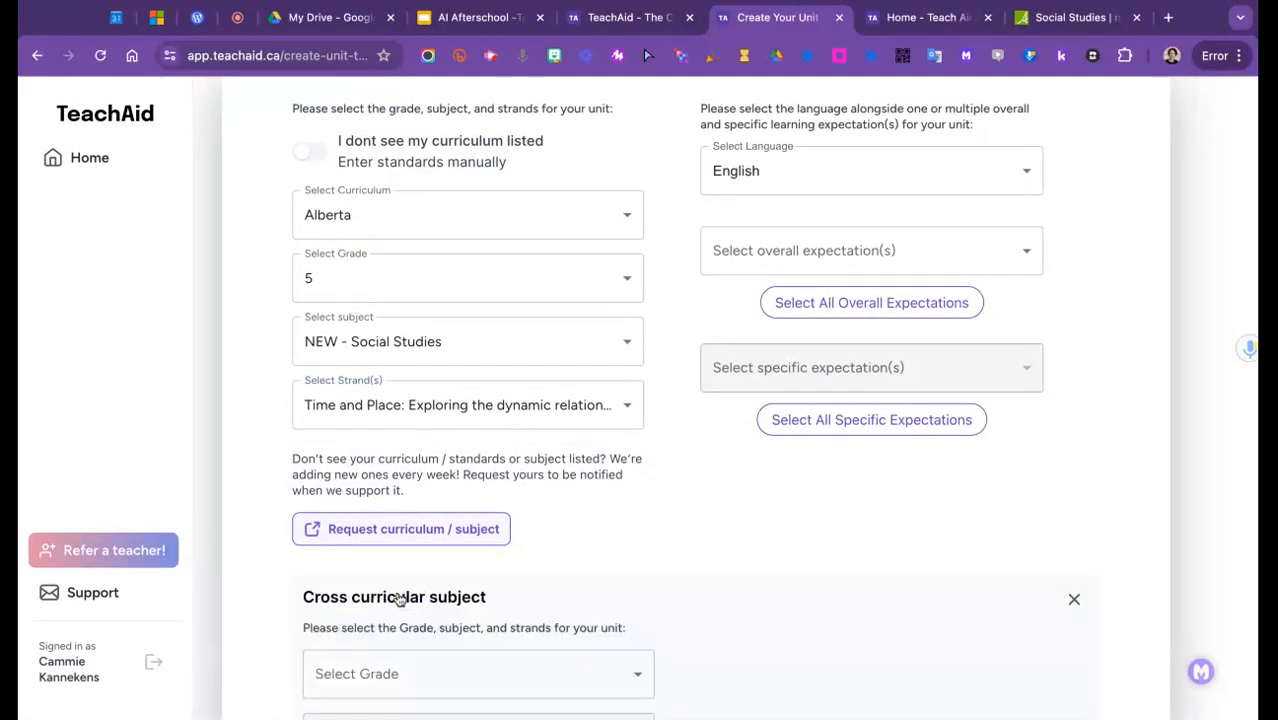
scroll(504, 572, down, 5)
click(540, 231)
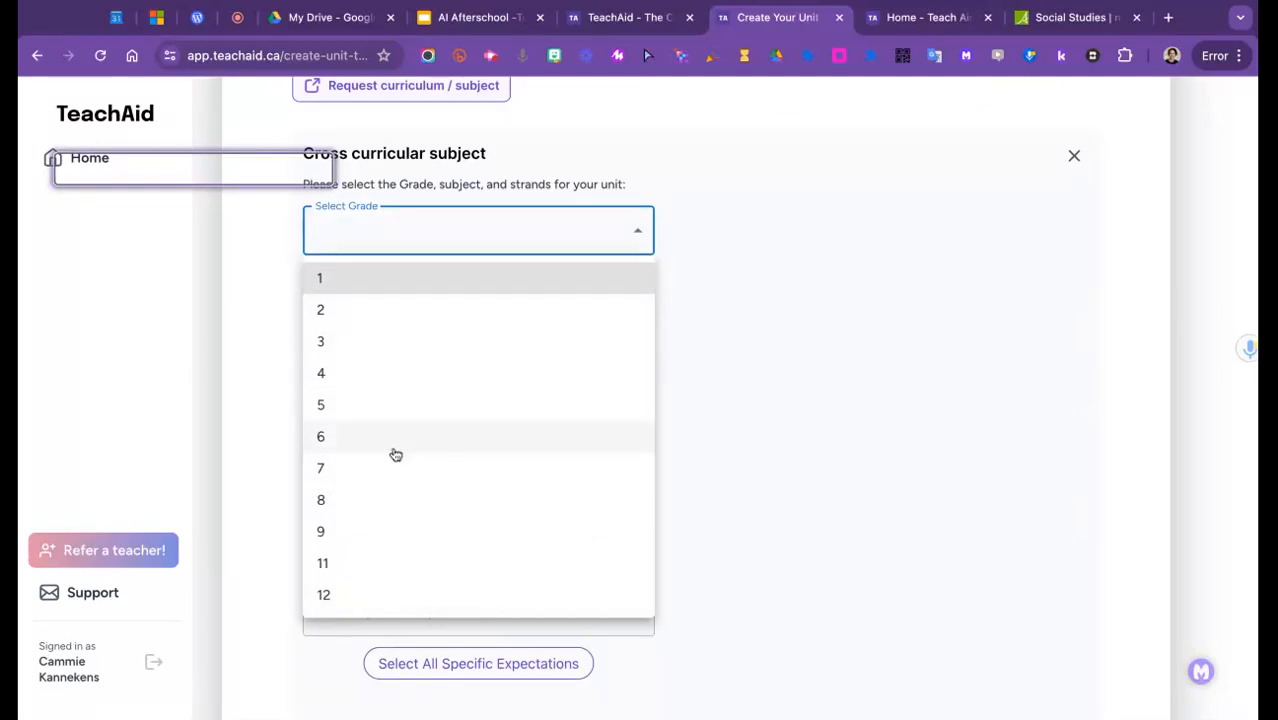
click(399, 410)
click(461, 300)
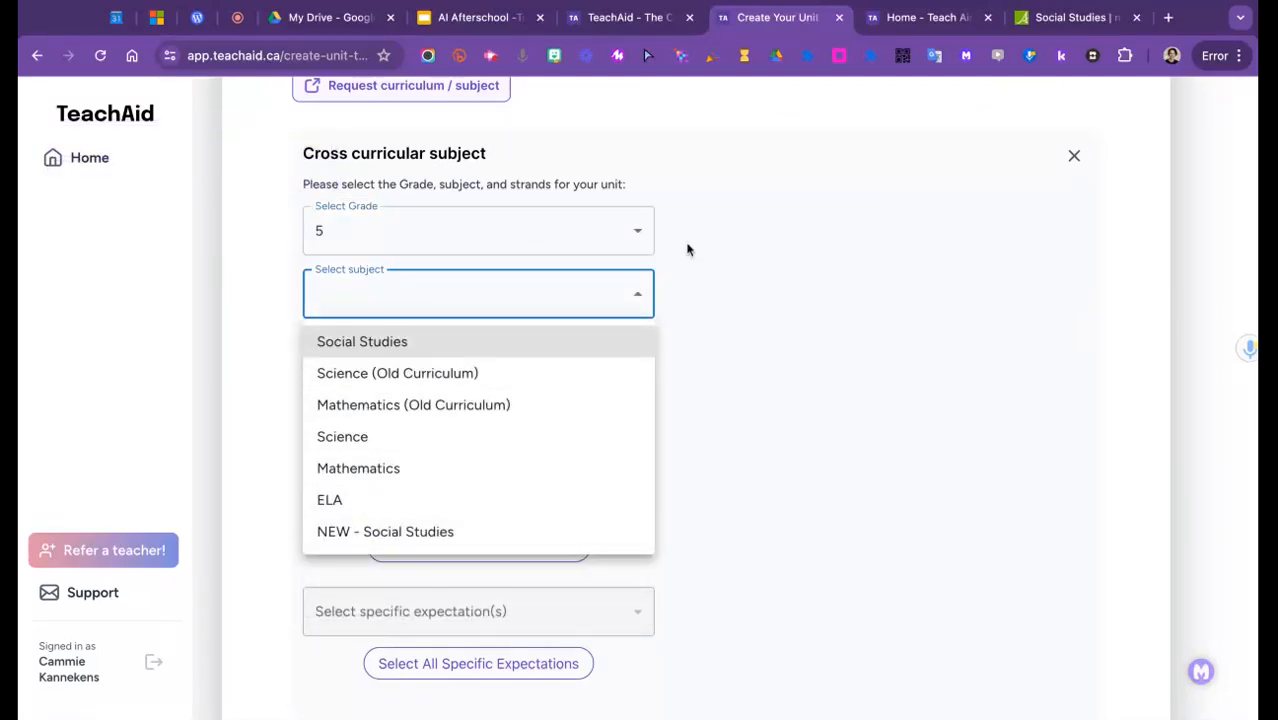
click(747, 417)
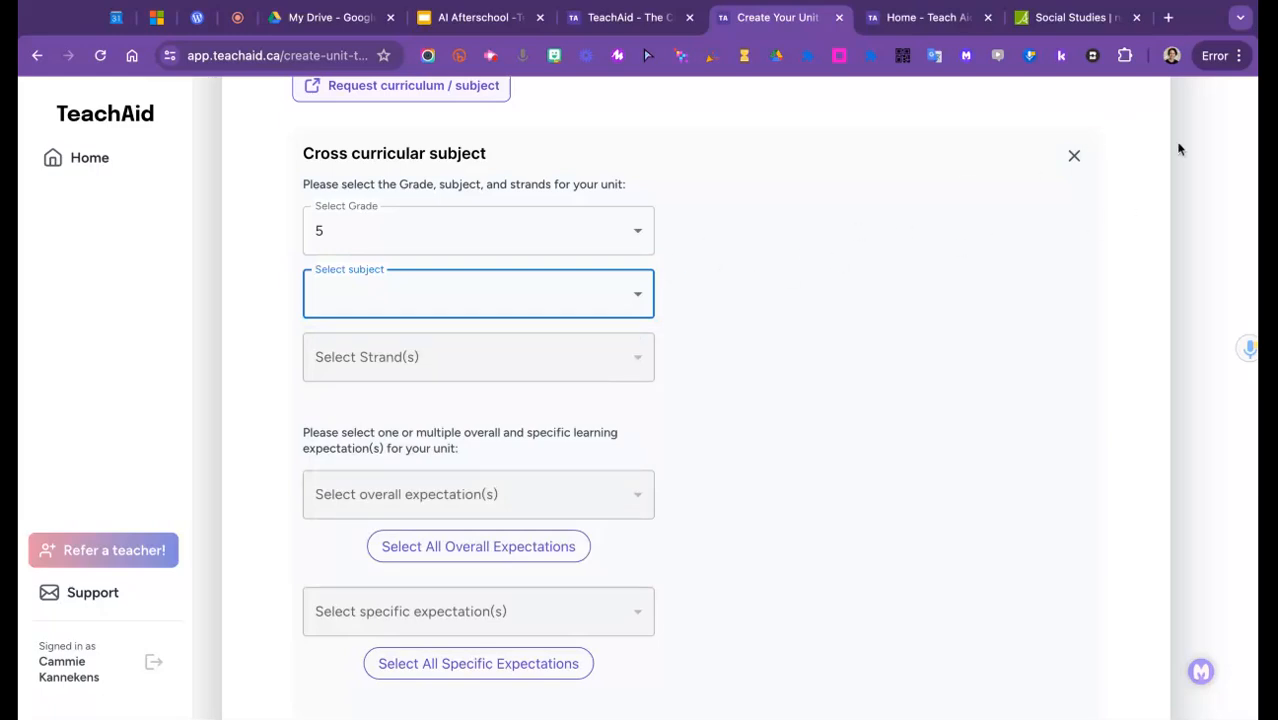
click(1074, 158)
Step: Select the overall expectation on how geographical features and environmental changes contributed to the settlement and trade of ancient civilizations
scroll(750, 300, up, 1)
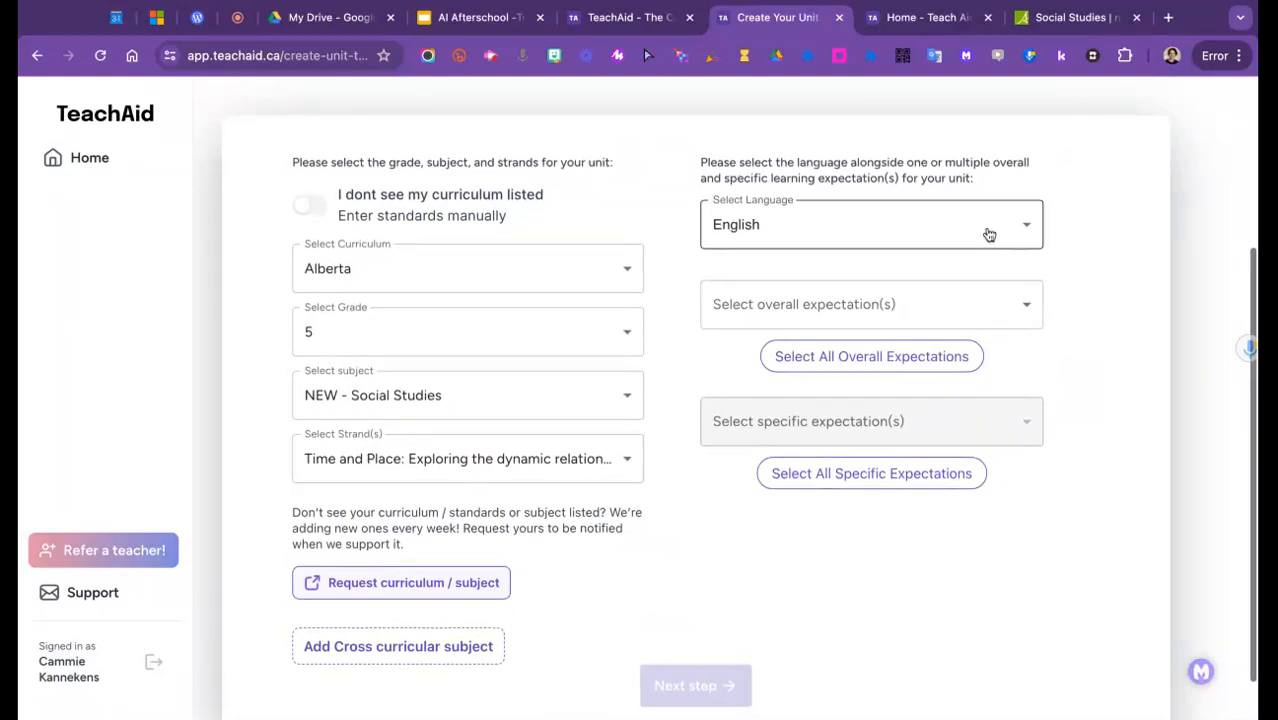
click(964, 314)
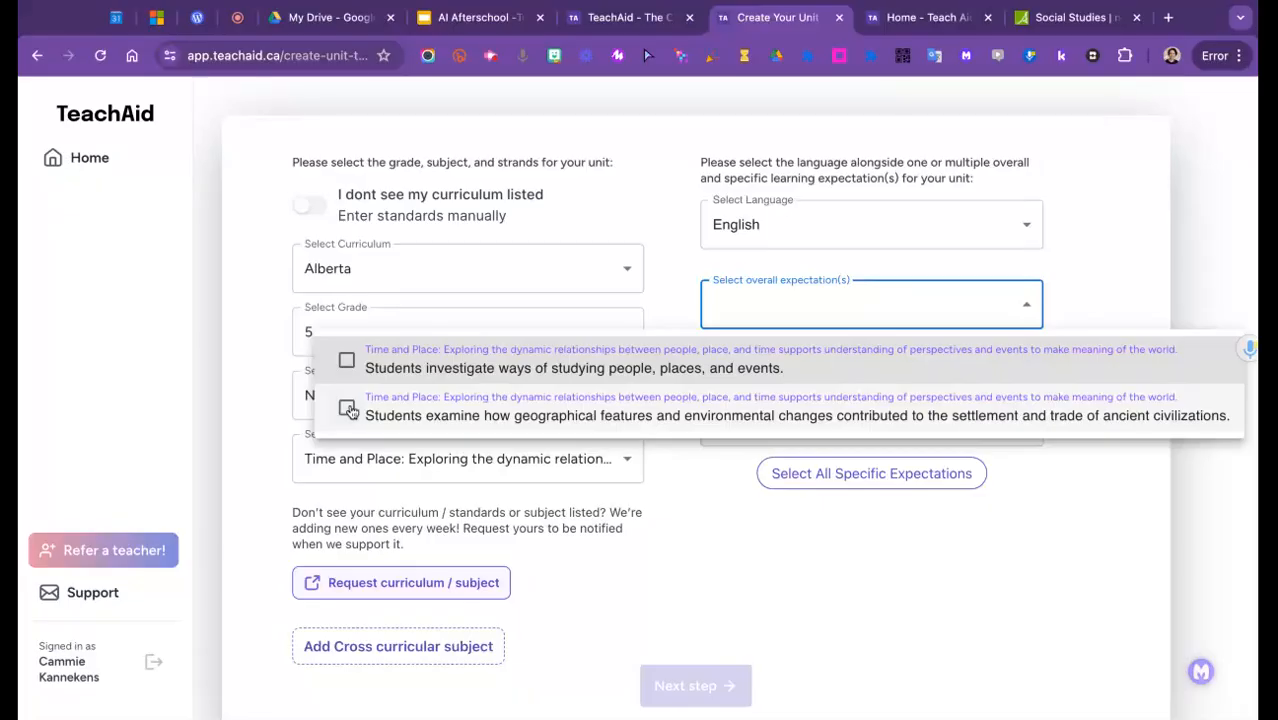
click(347, 408)
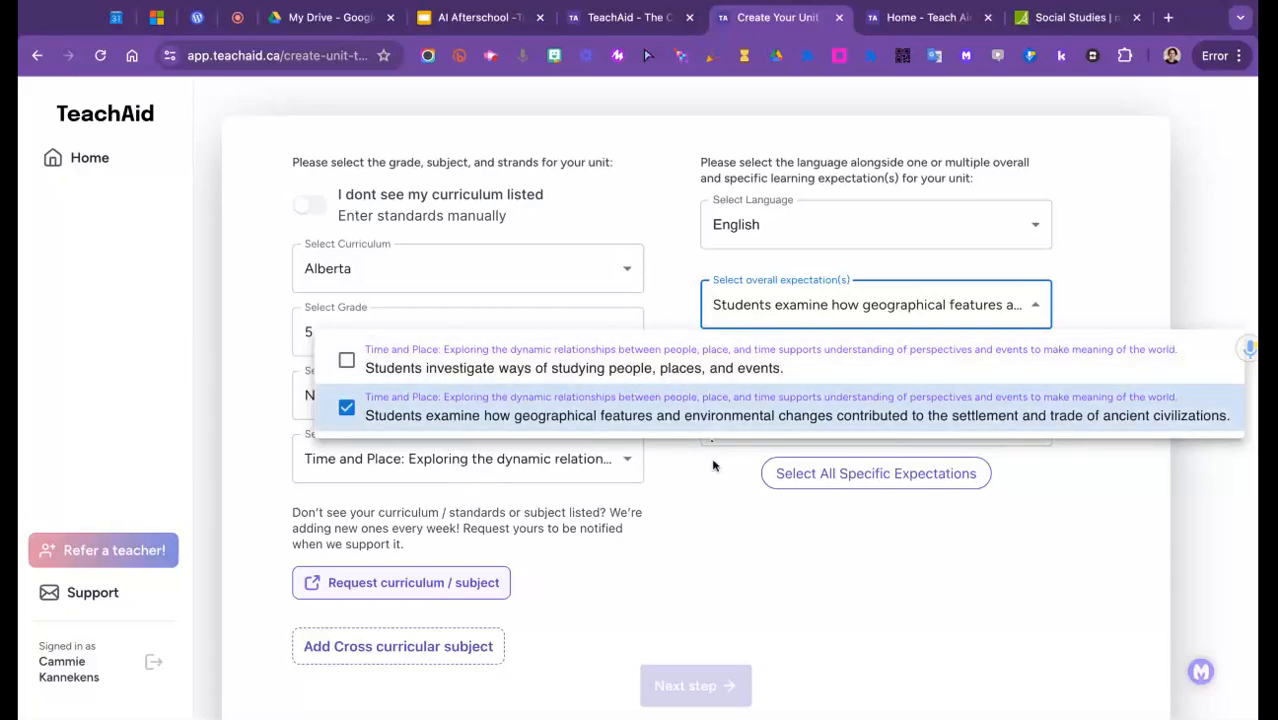
click(716, 508)
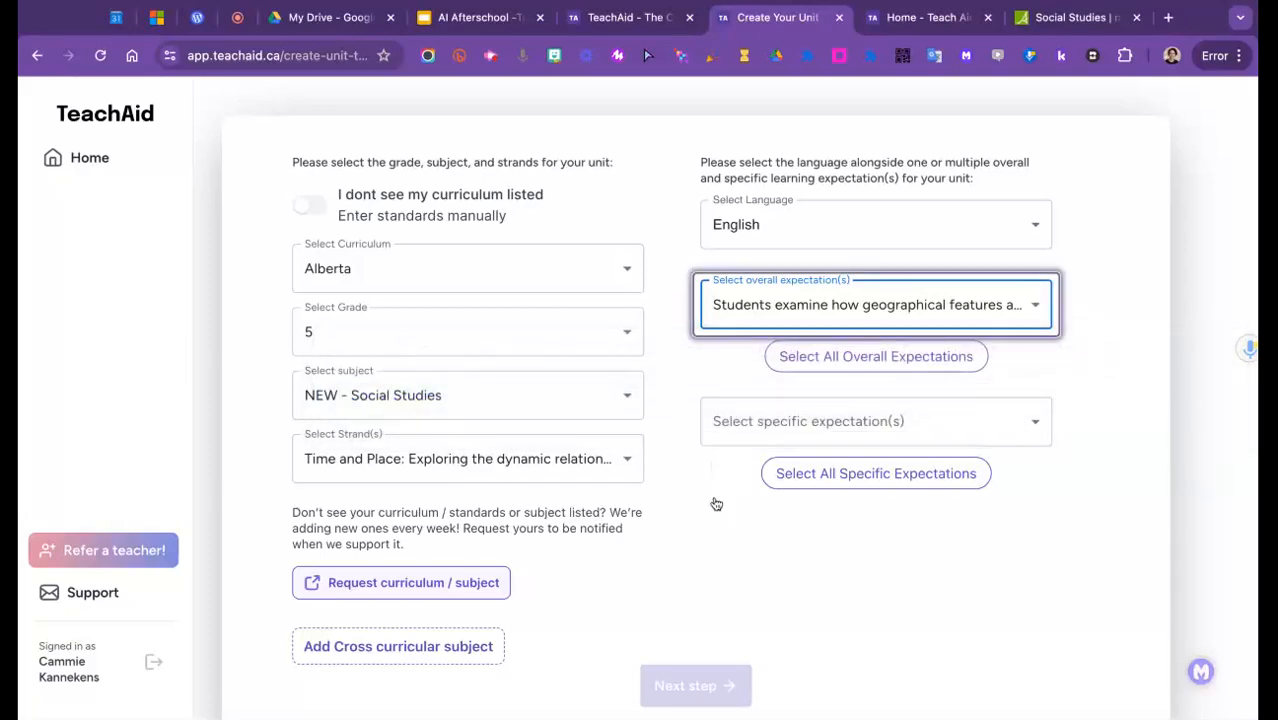
Step: Include all nine specific expectations, from comparing the settlement of ancient civilizations to evaluating the consequences of changing the natural environment
click(852, 430)
click(469, 295)
click(469, 342)
click(469, 390)
click(469, 437)
click(469, 485)
click(469, 532)
click(469, 580)
click(469, 630)
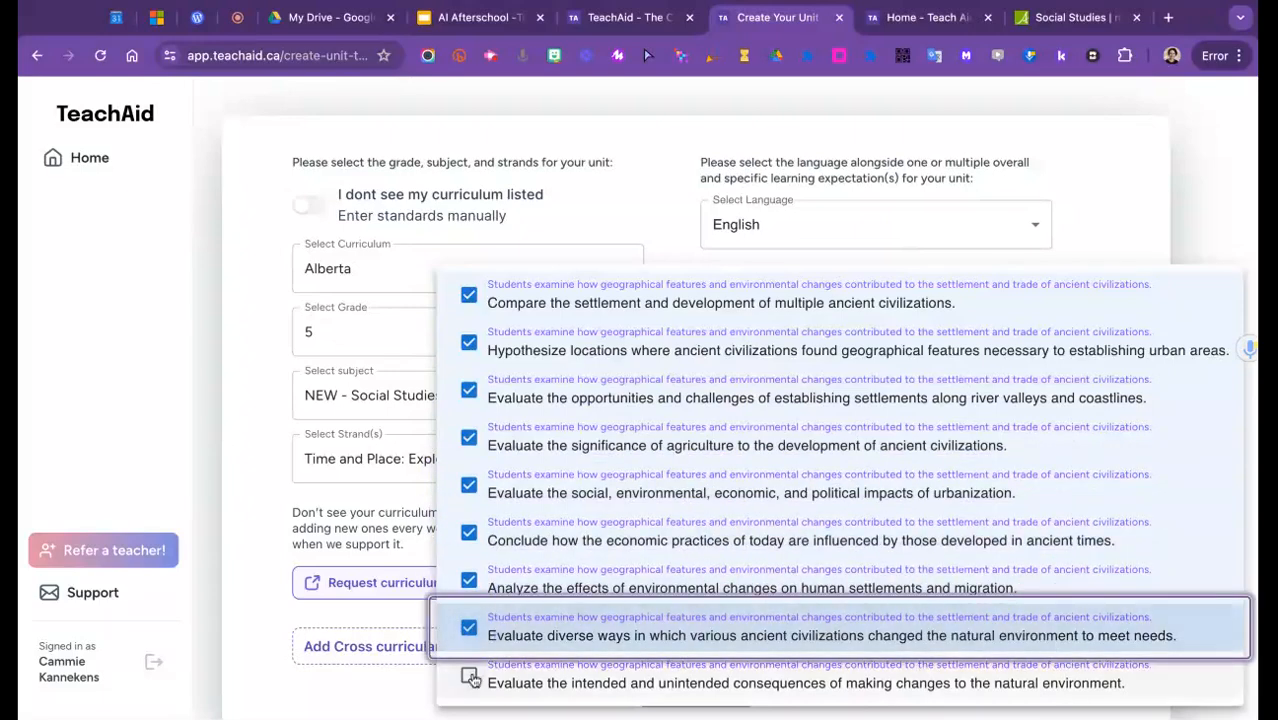
click(469, 676)
click(1131, 233)
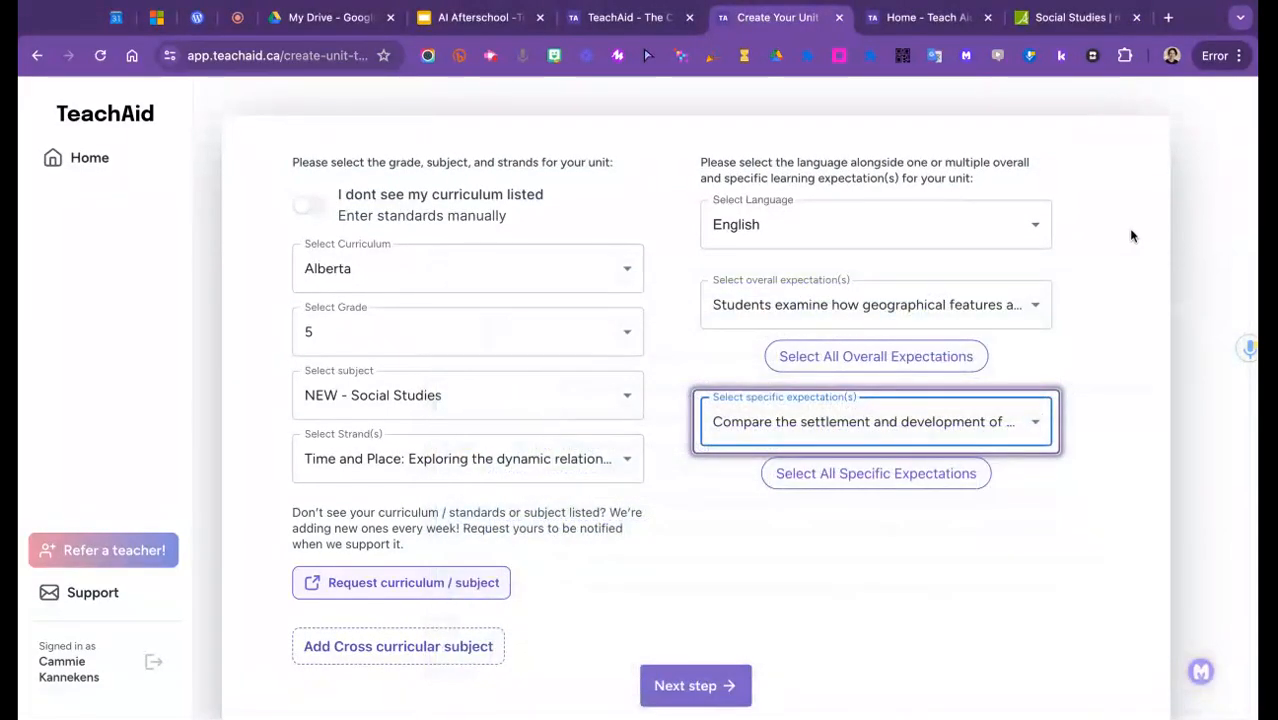
Step: Review the Grade 5 guiding question, learning outcome, knowledge and skills on the LearnAlberta Social Studies page, and return to the unit form
click(1065, 17)
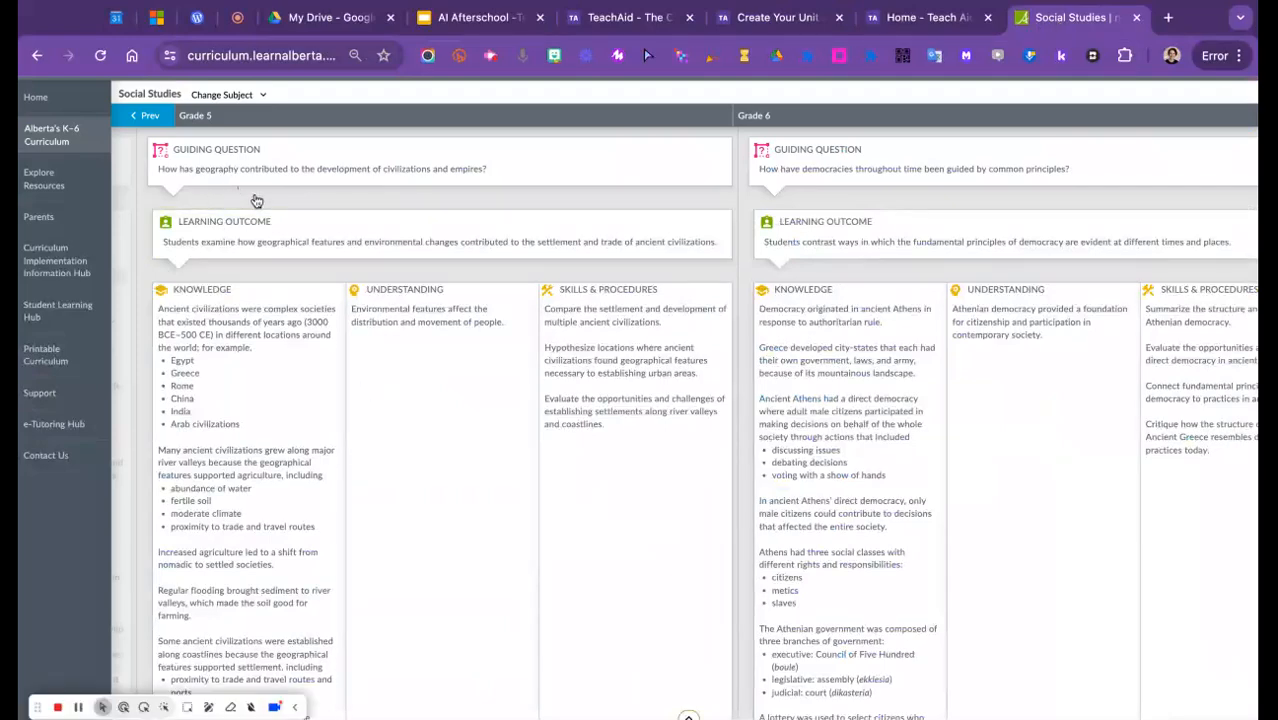
scroll(257, 200, up, 5)
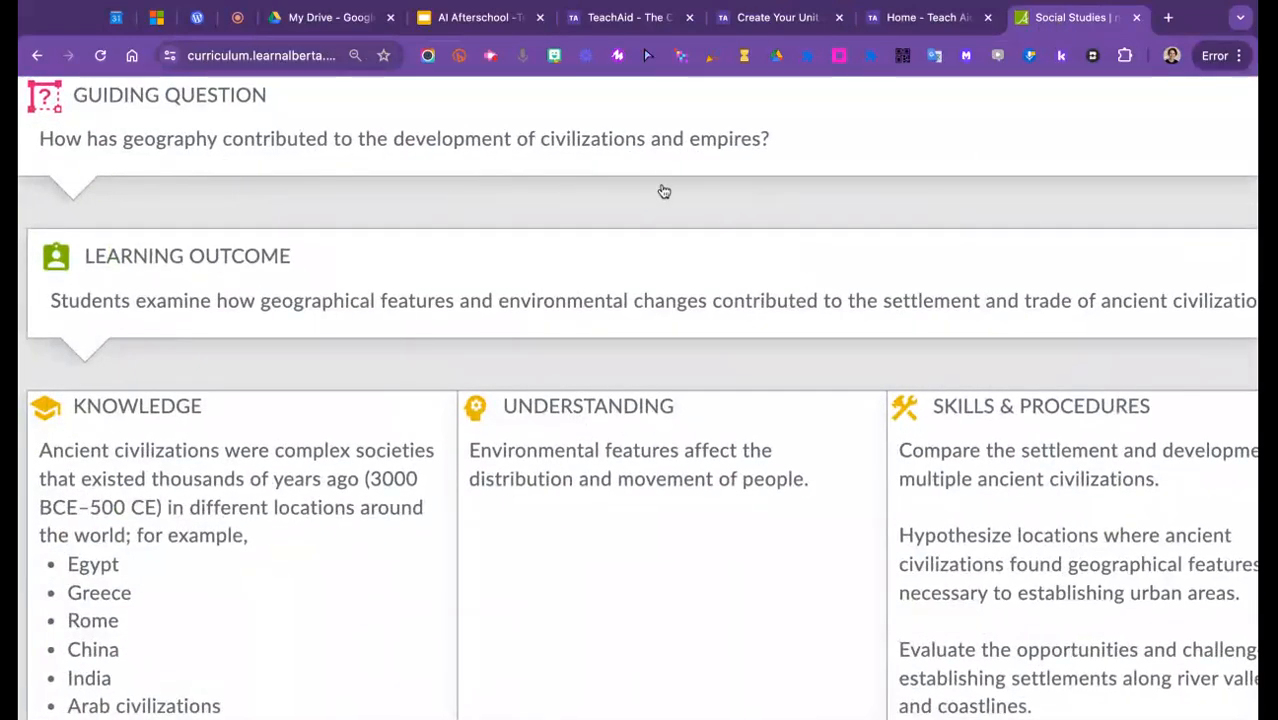
scroll(664, 191, down, 5)
scroll(269, 364, down, 1)
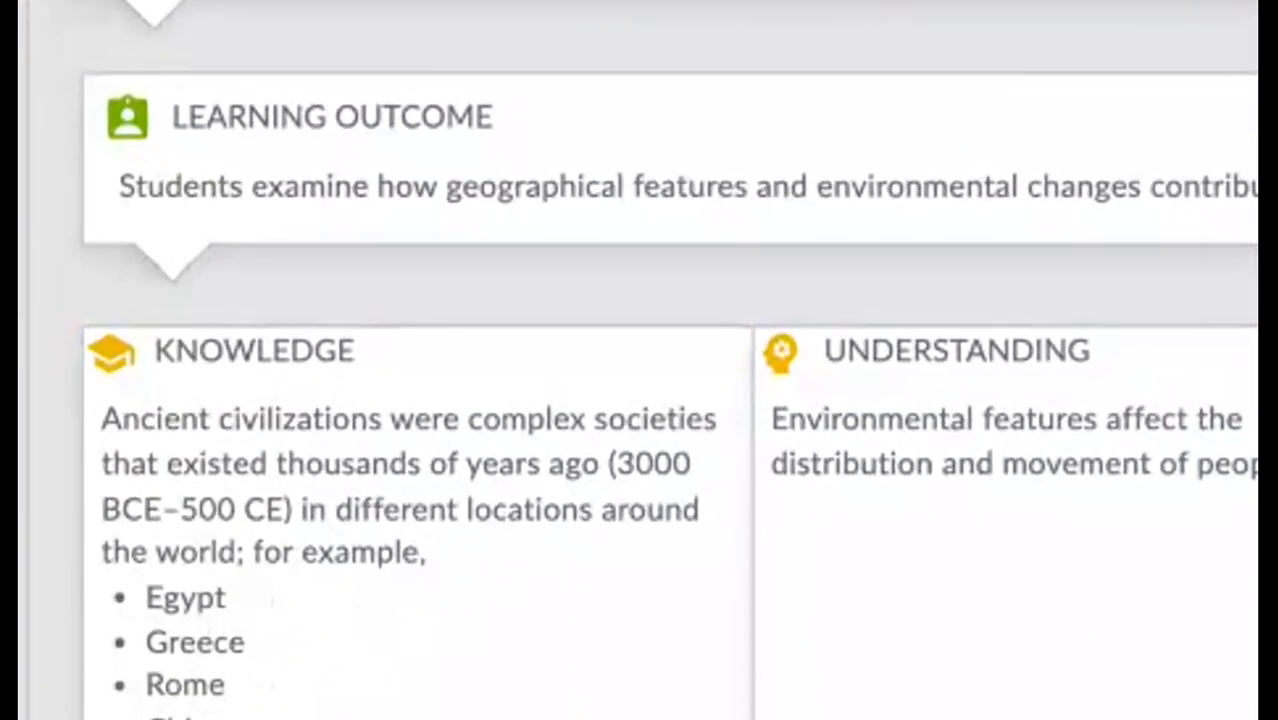
scroll(460, 708, down, 4)
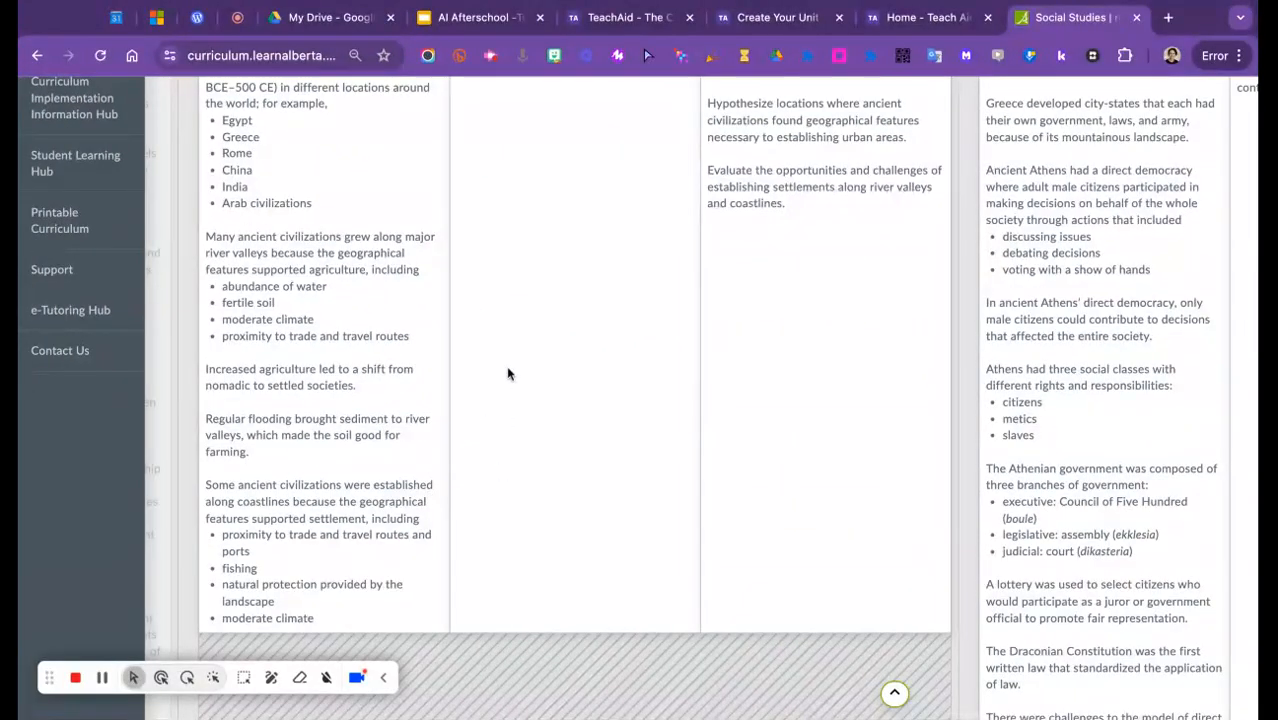
scroll(507, 373, up, 5)
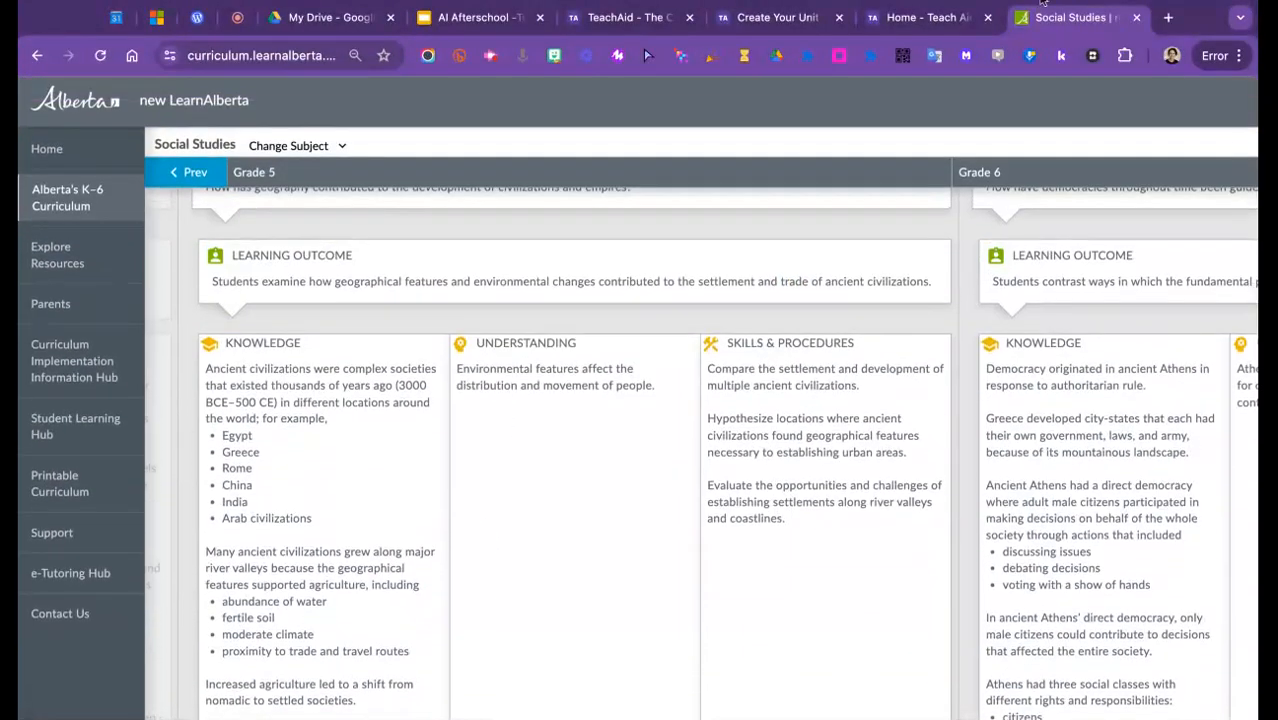
click(777, 17)
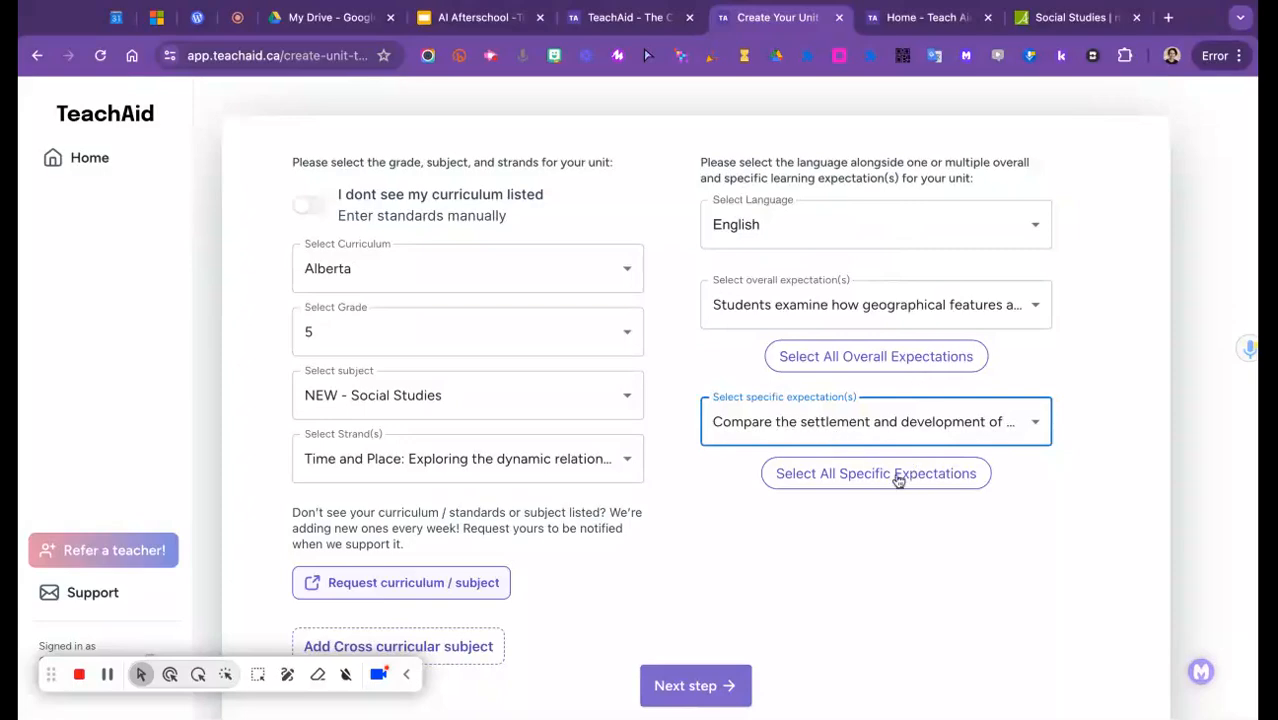
Step: Continue to the unit info and set the unit's start date to 11/04/2024 and end date to 11/29/2024
click(698, 682)
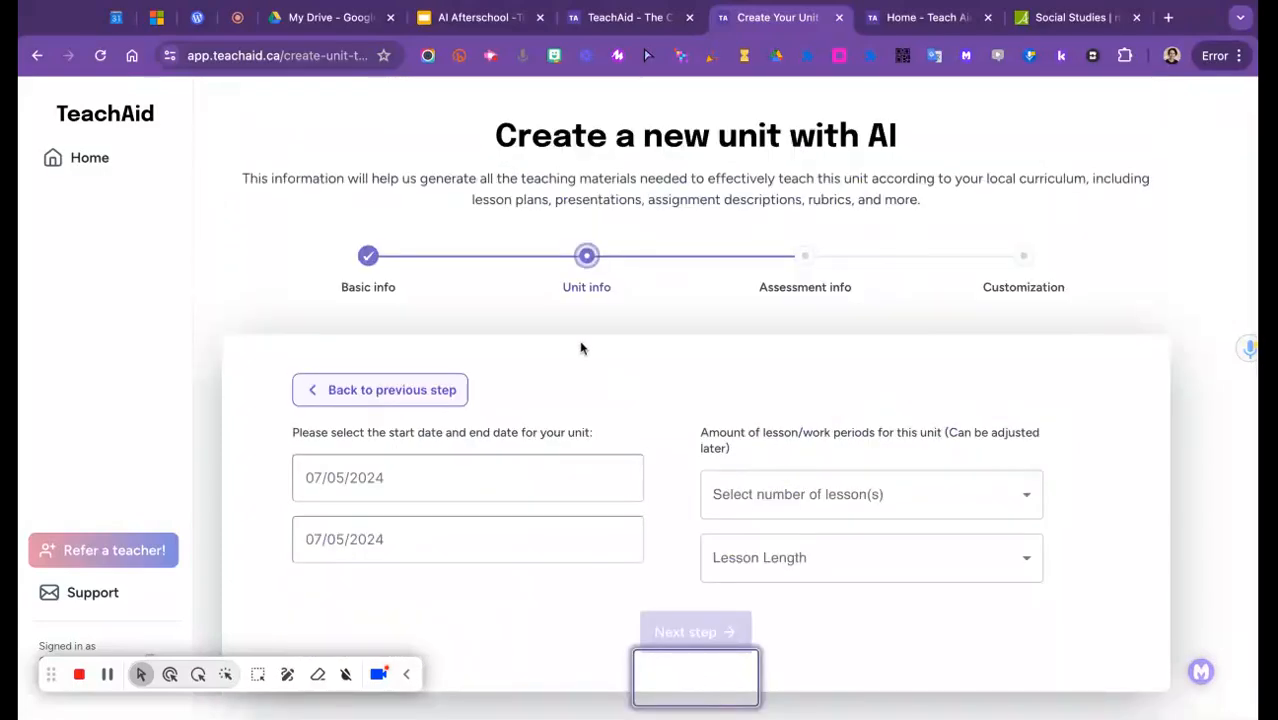
click(403, 477)
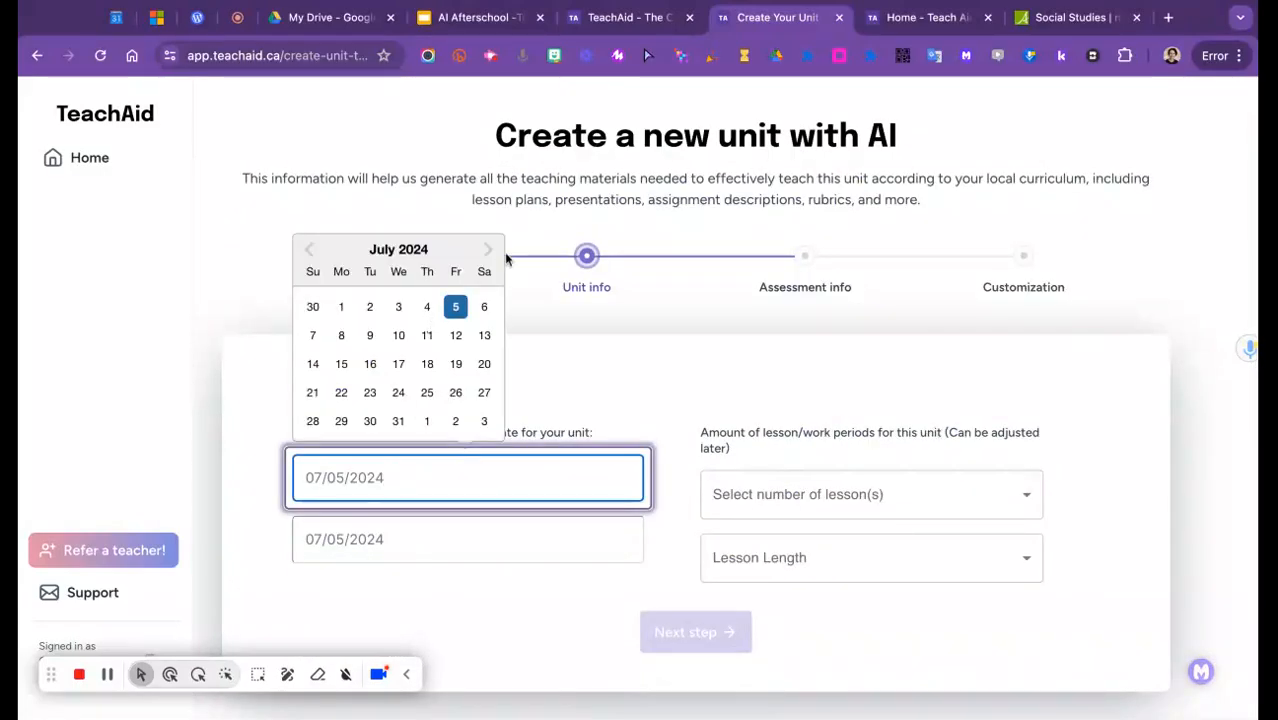
click(488, 249)
click(488, 249)
click(488, 249)
click(488, 249)
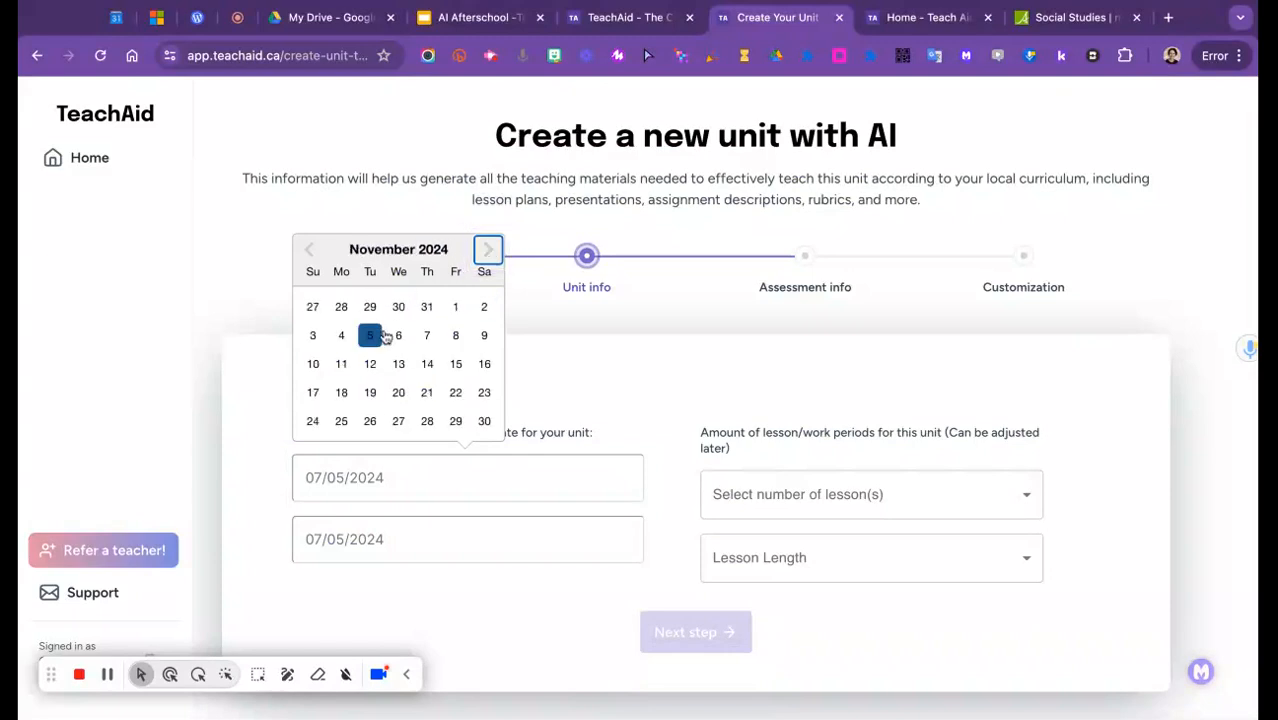
click(344, 339)
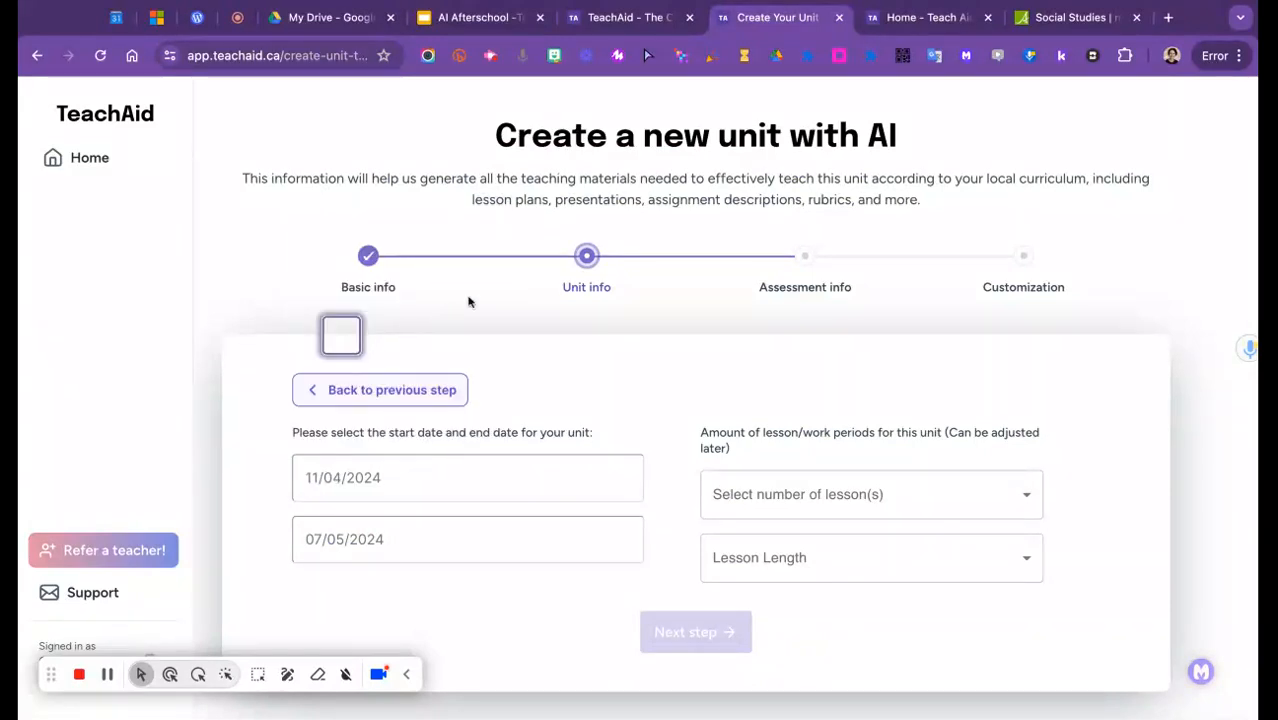
click(401, 540)
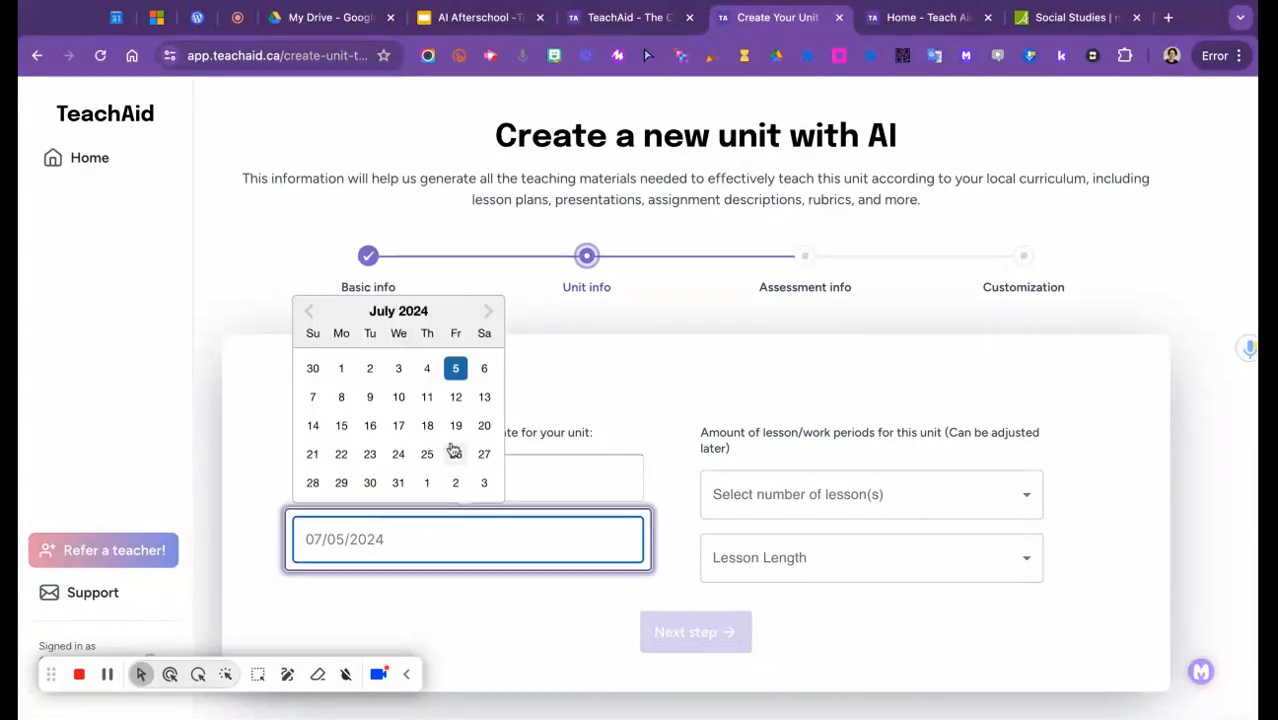
click(455, 483)
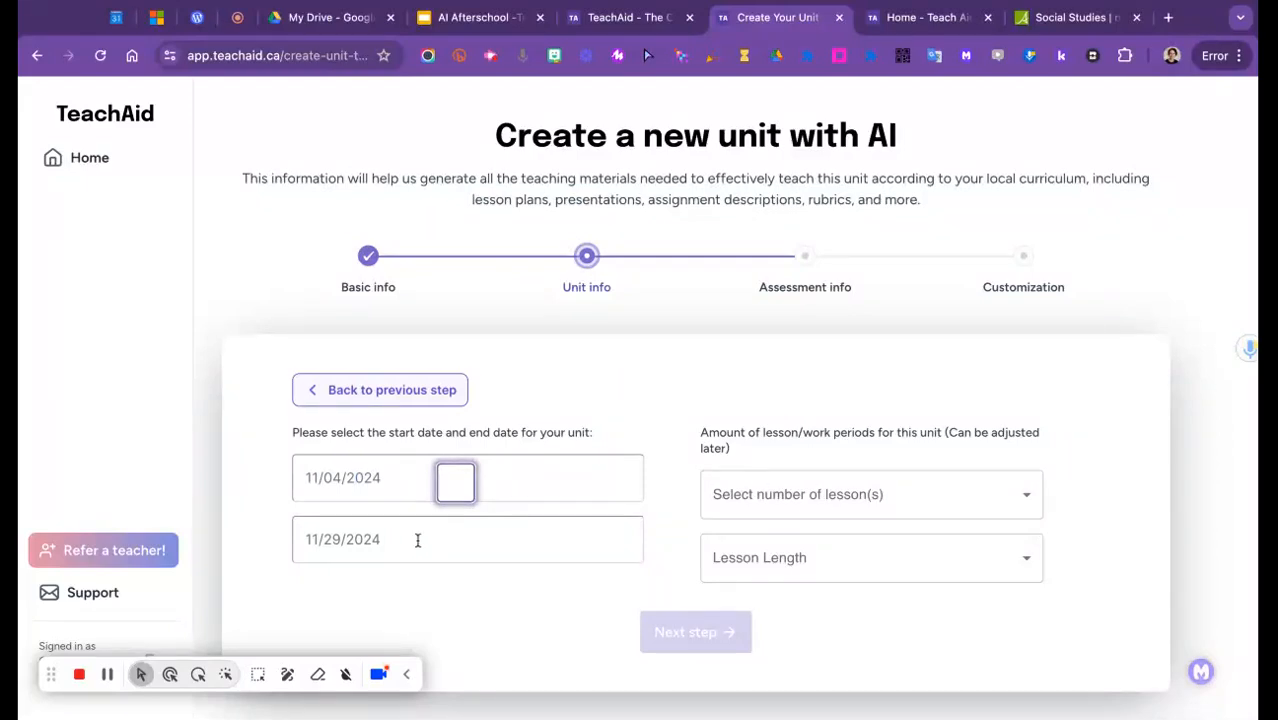
Step: Set the unit to 14 lessons of 40 min each and continue to the assessment info
click(830, 487)
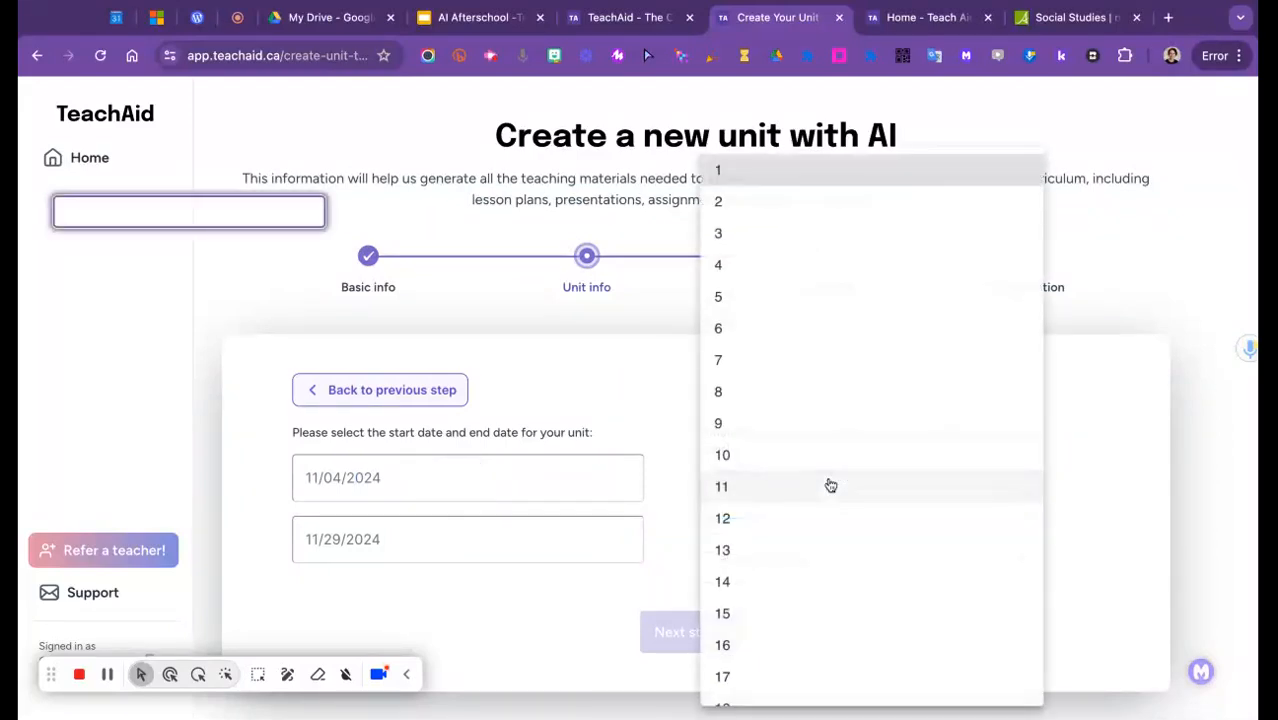
click(739, 580)
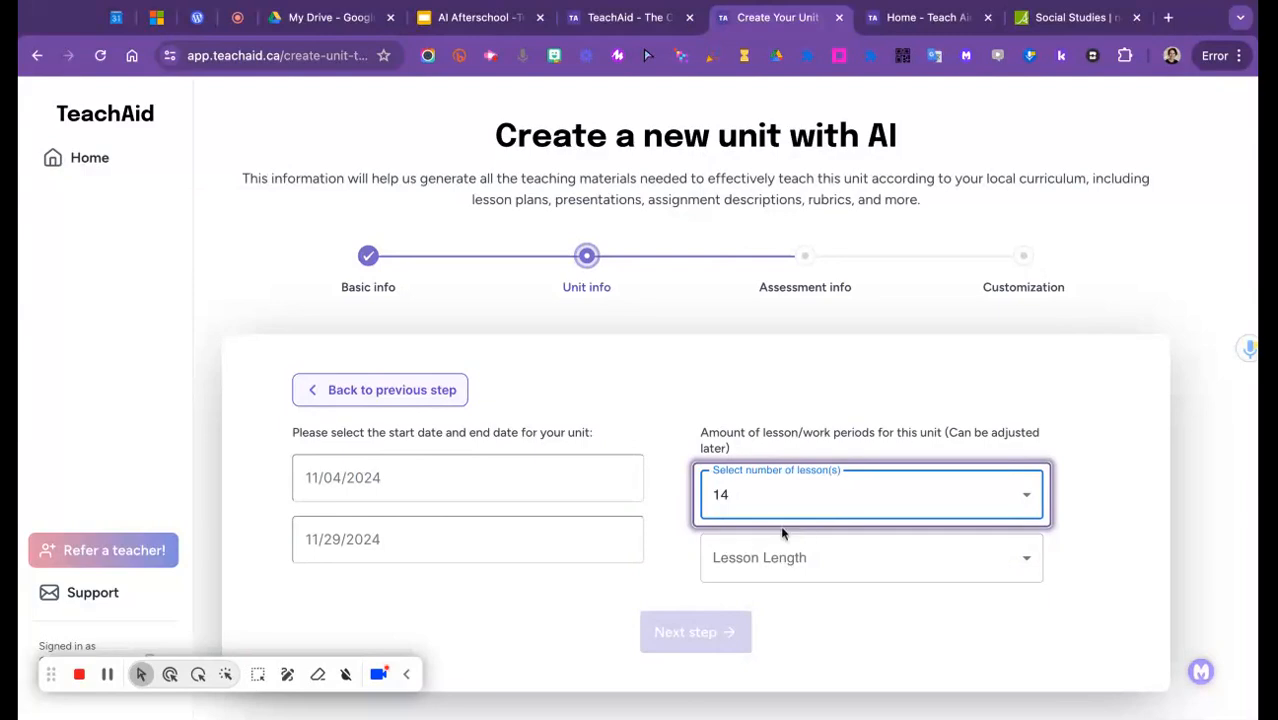
click(799, 560)
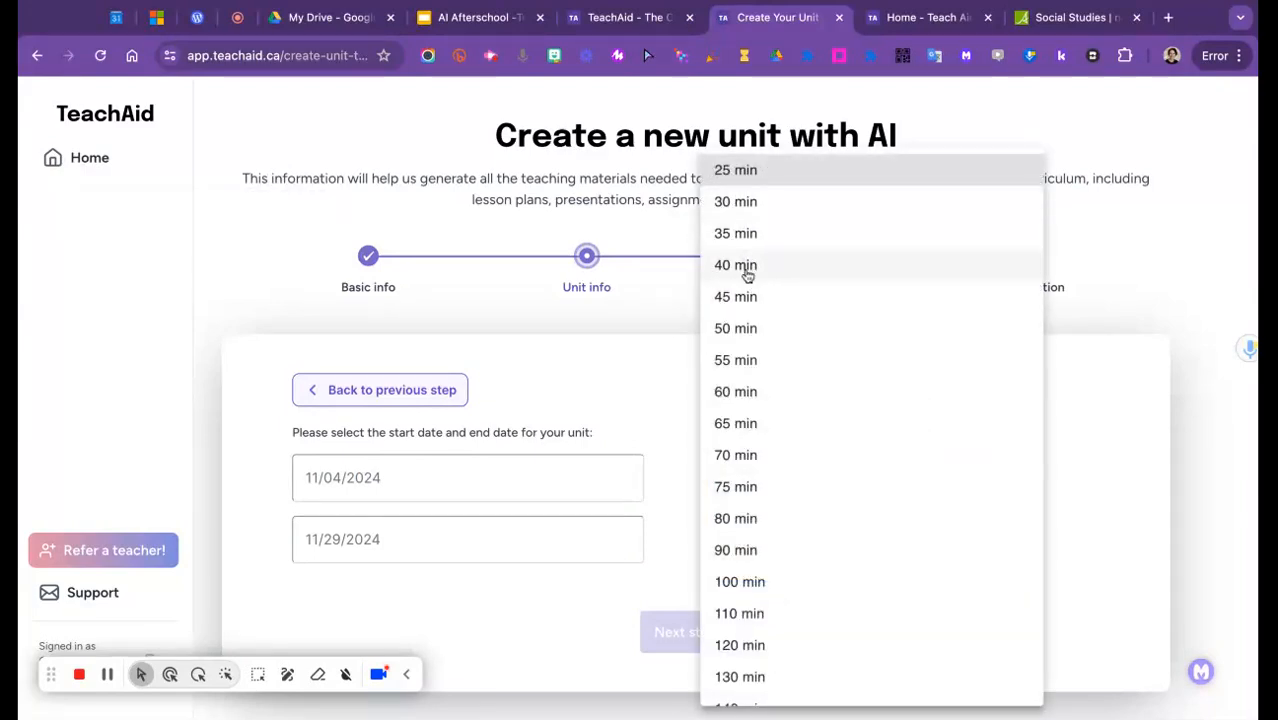
click(740, 265)
click(705, 641)
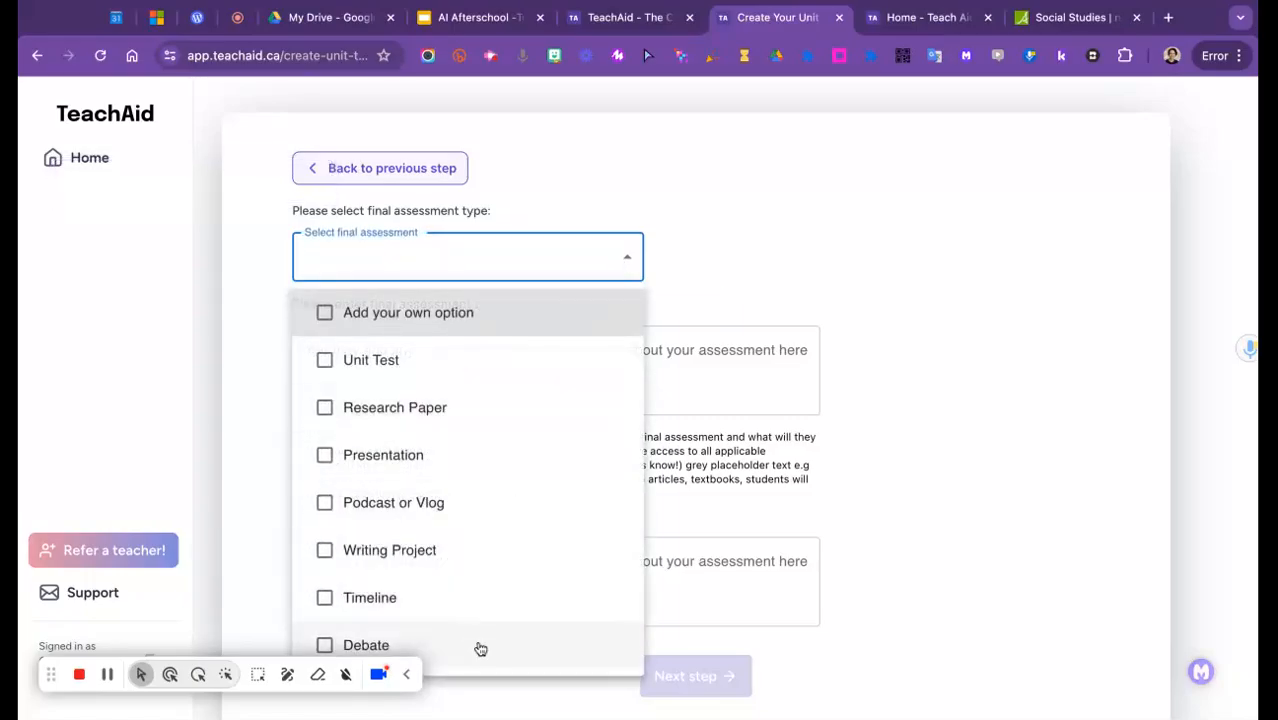
Step: Set the final assessment type to Presentation, describe it as needing to include internet research, and continue to customization
click(406, 674)
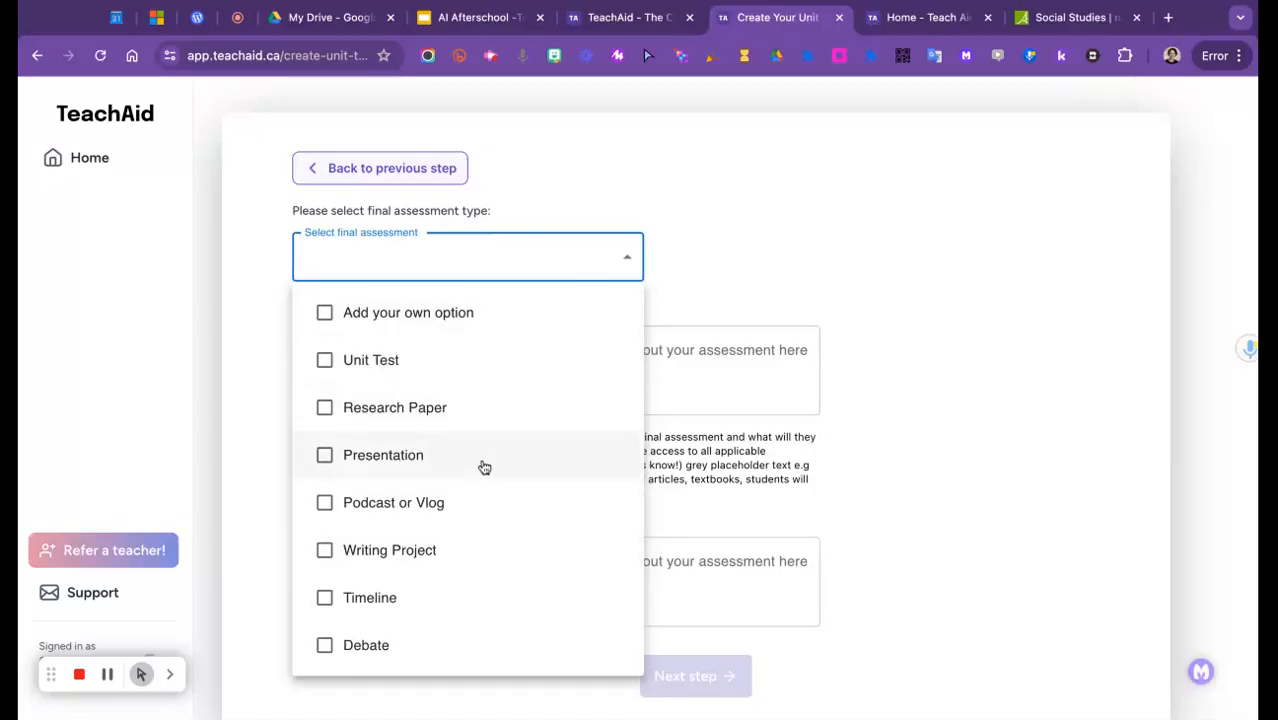
click(365, 455)
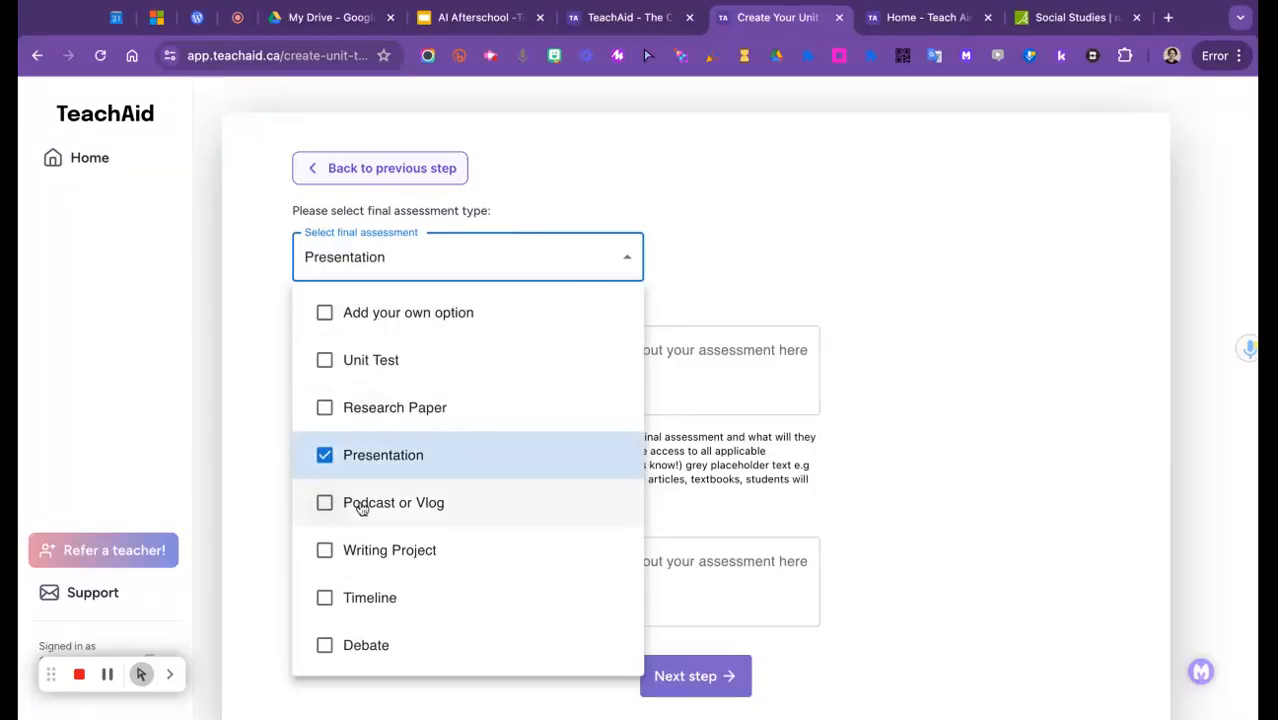
click(377, 420)
click(369, 352)
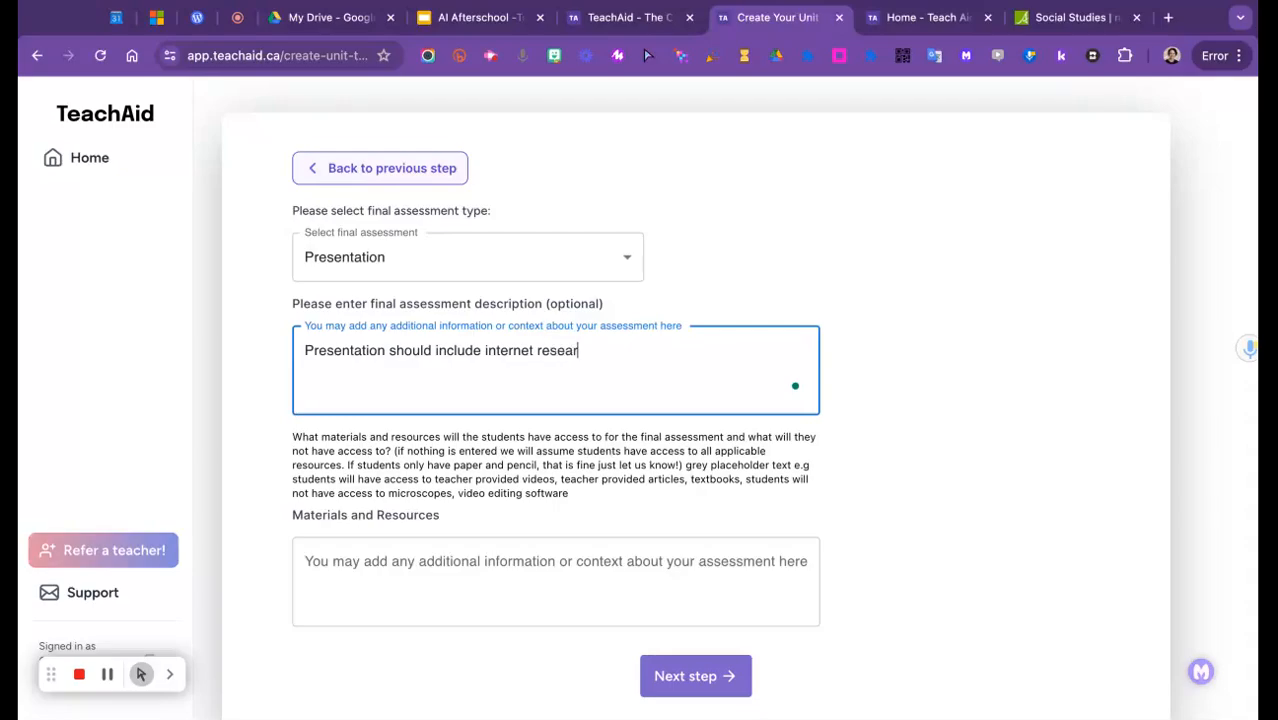
key(BackSpace)
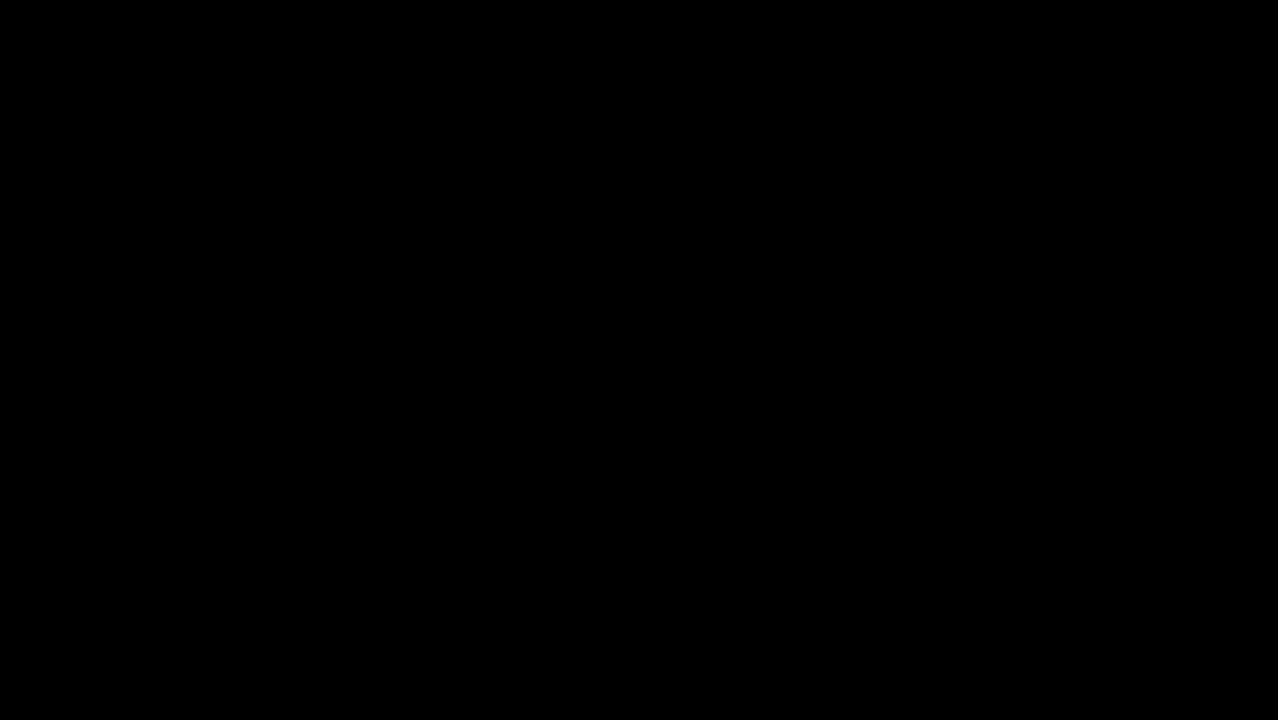
text(ce)
text(ss)
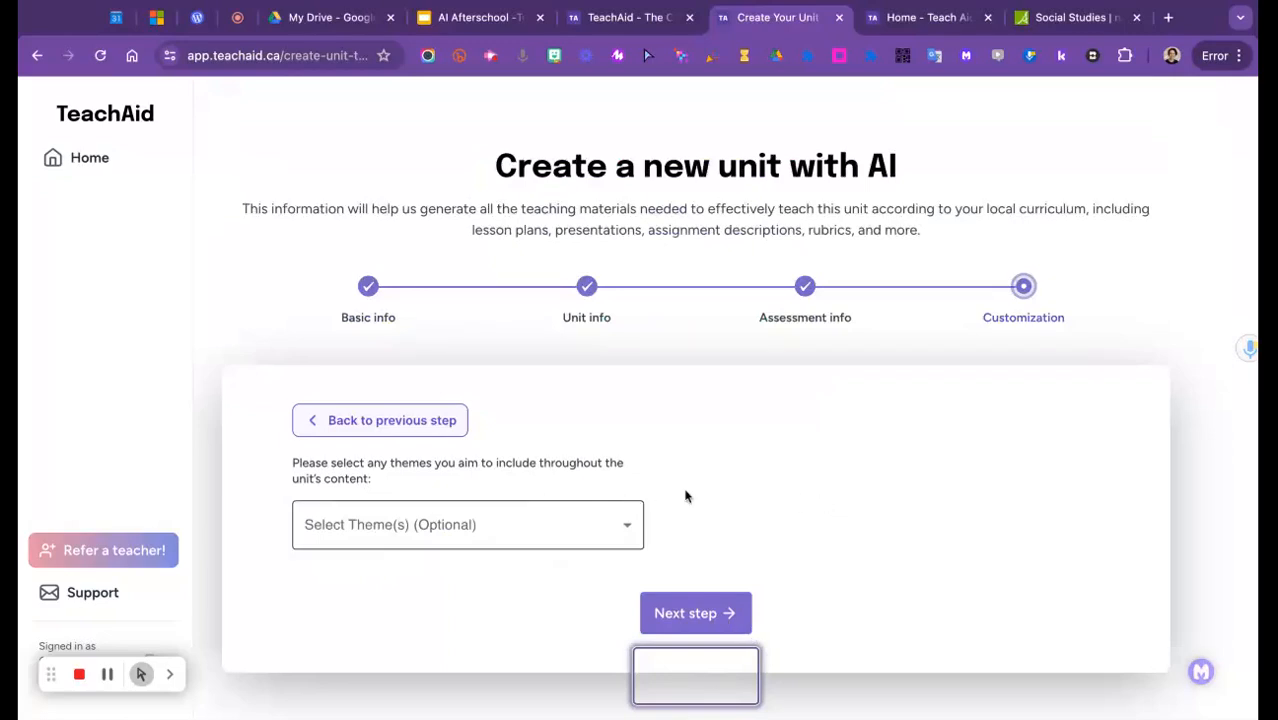
Step: Include the Ancient Civilizations theme in the unit's content and continue to the unit review
click(641, 537)
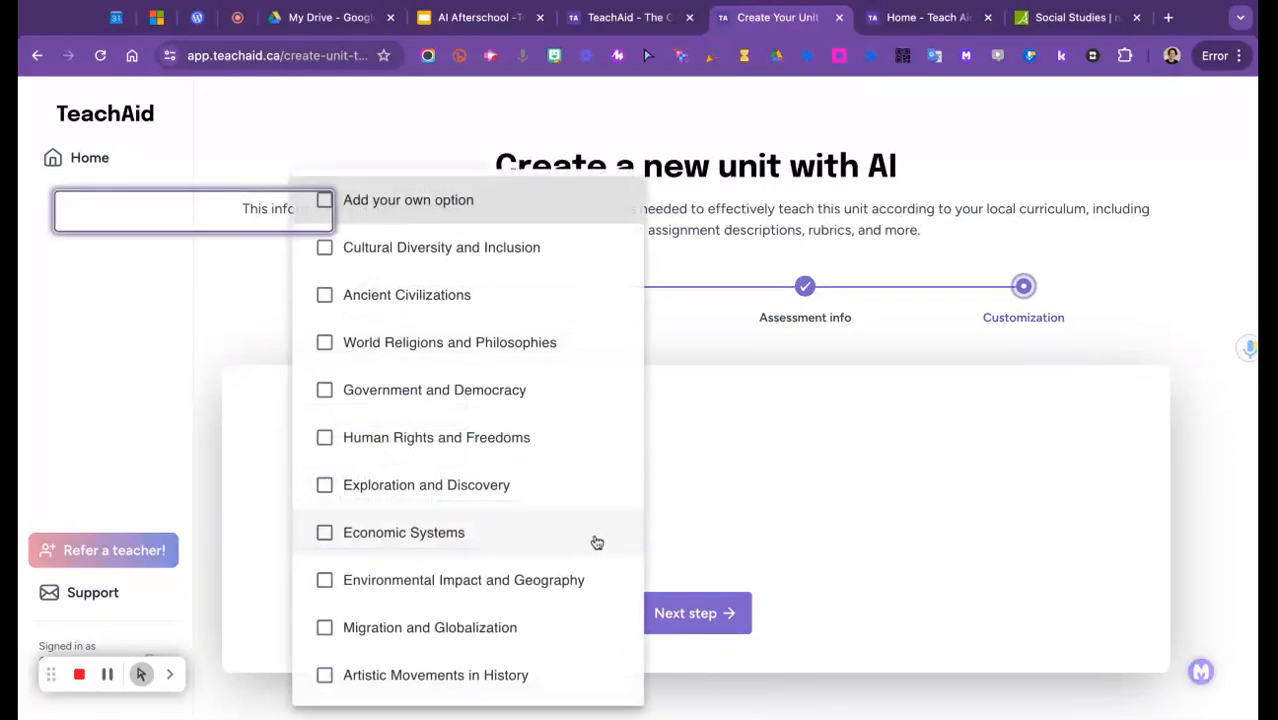
click(332, 303)
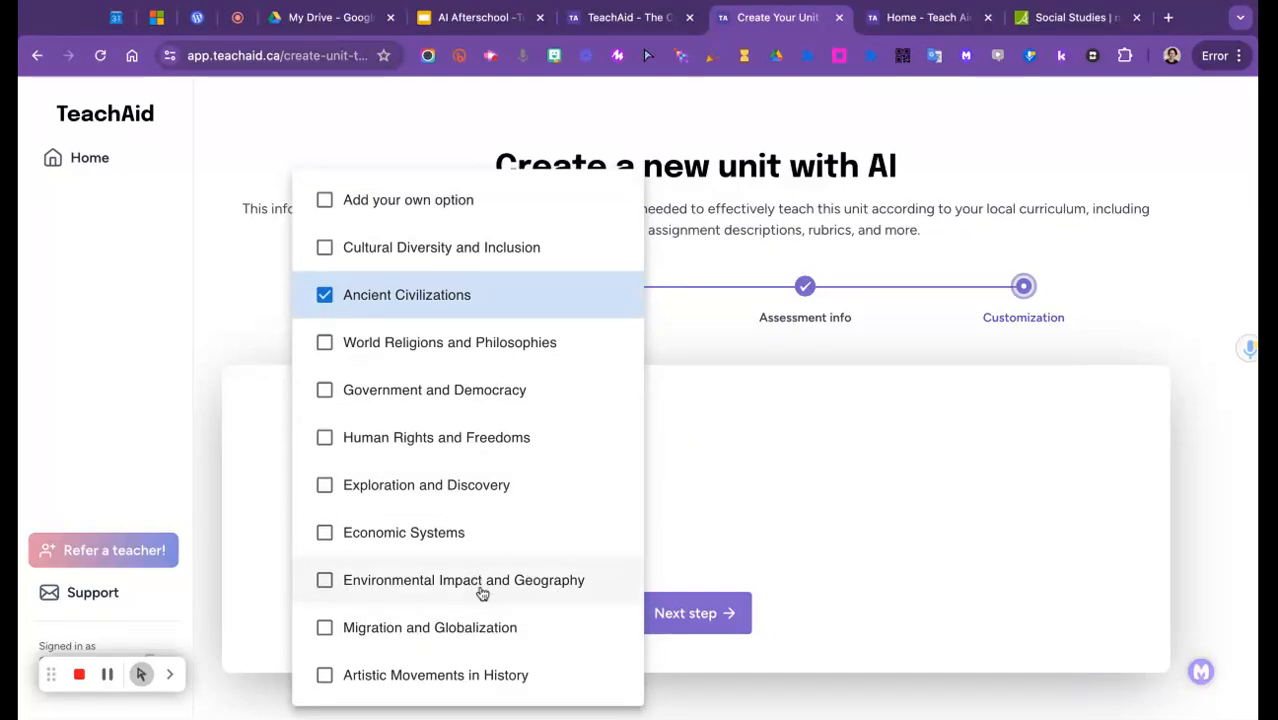
click(851, 588)
click(727, 619)
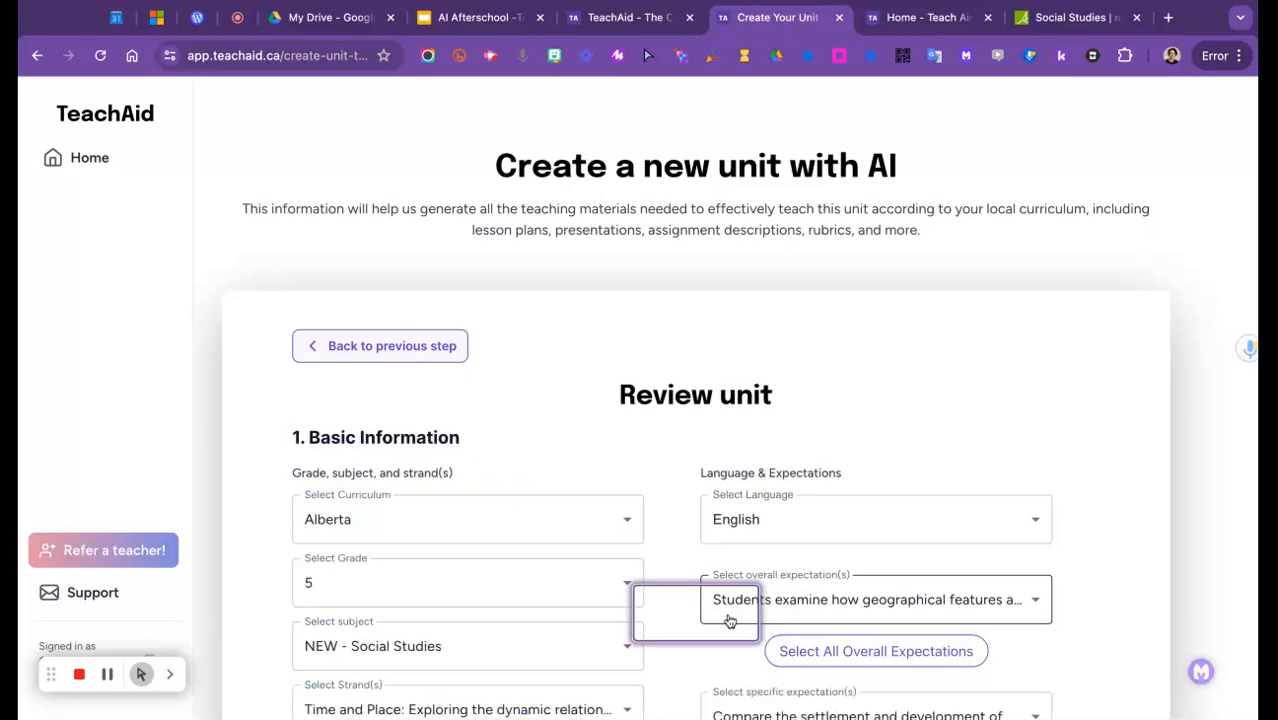
Step: Check the basic information, timeline and final assessment in the unit review, and generate the unit
scroll(456, 490, down, 4)
scroll(456, 495, up, 2)
scroll(456, 497, down, 4)
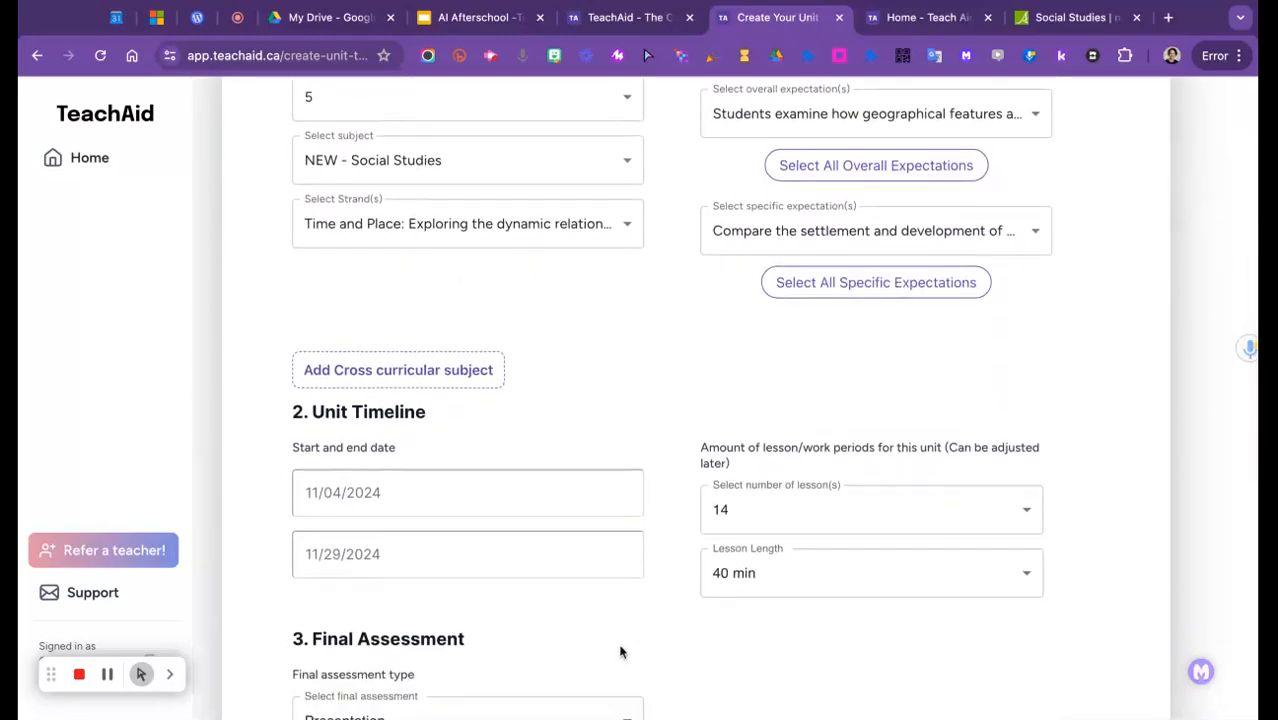
scroll(620, 652, down, 3)
scroll(779, 430, down, 2)
scroll(782, 451, down, 3)
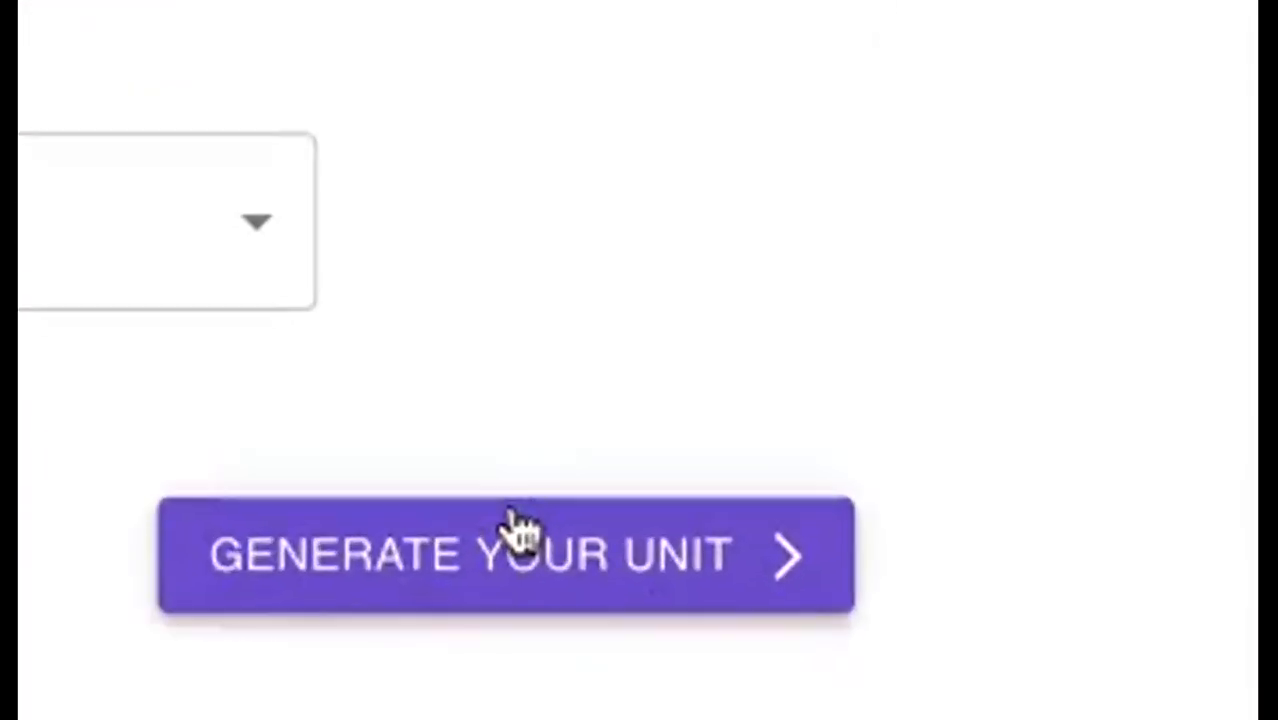
click(522, 545)
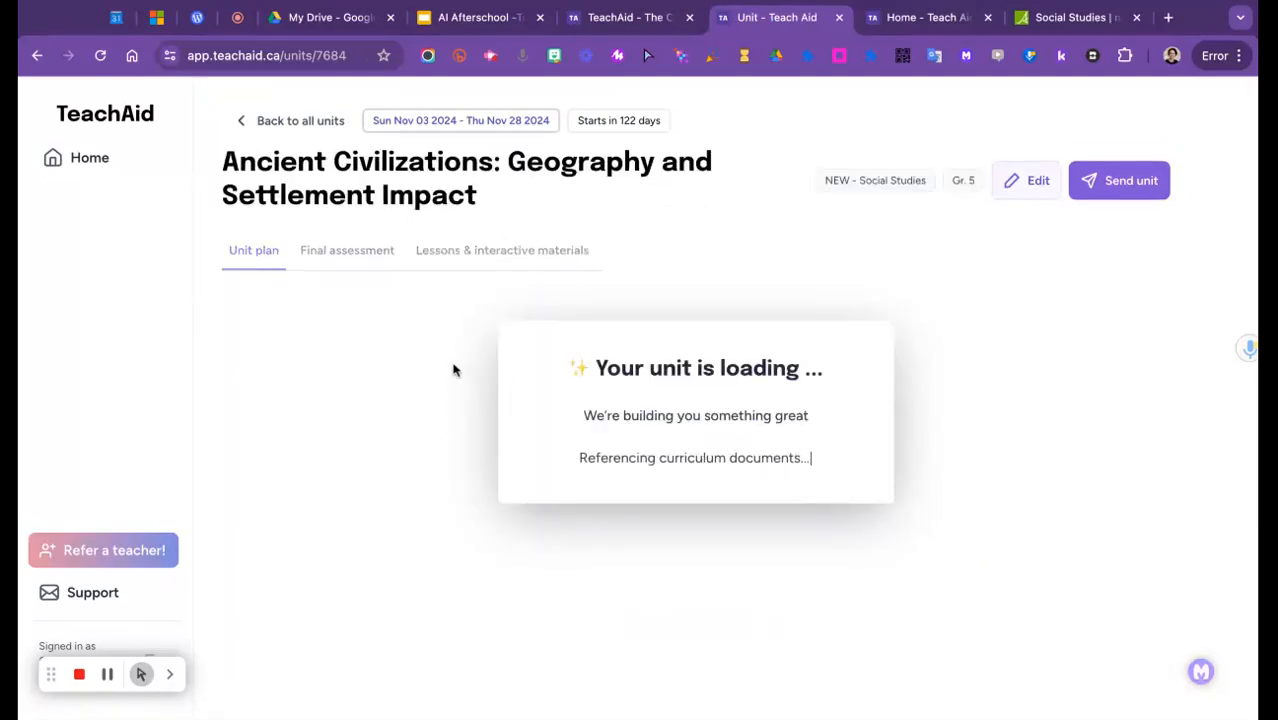
scroll(400, 369, up, 5)
scroll(400, 369, left, 2)
scroll(400, 369, up, 2)
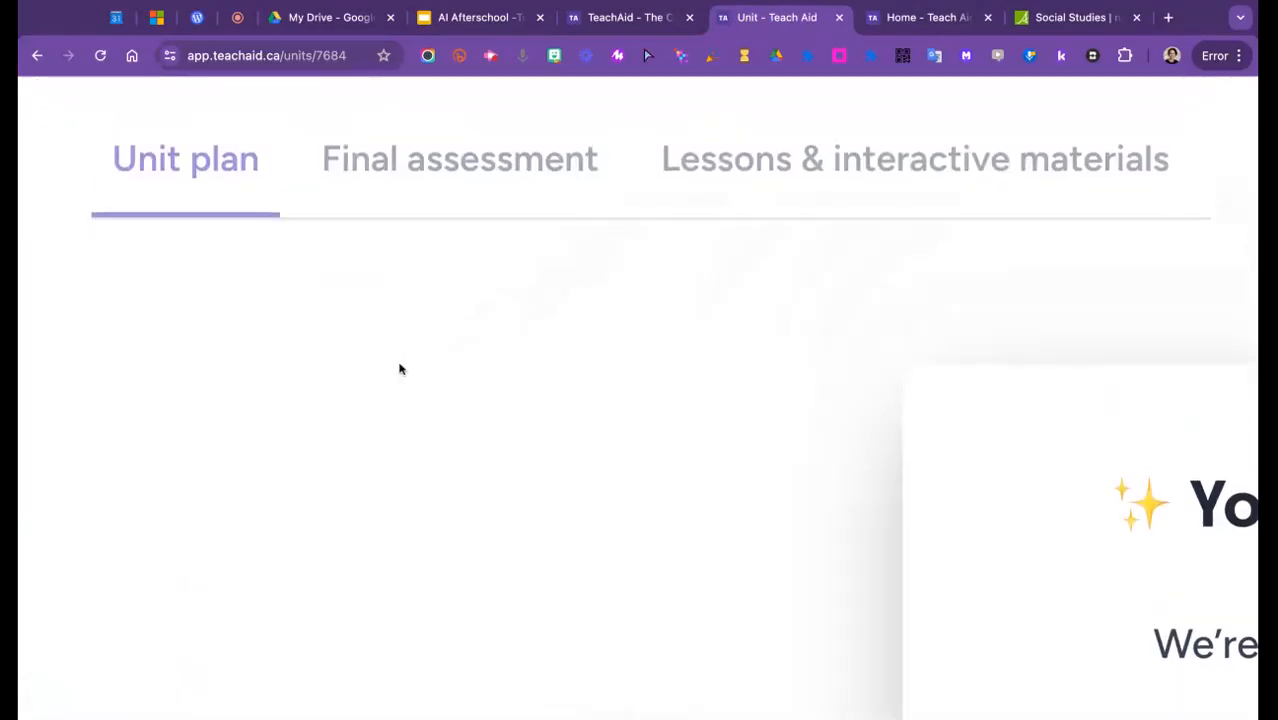
scroll(412, 384, up, 1)
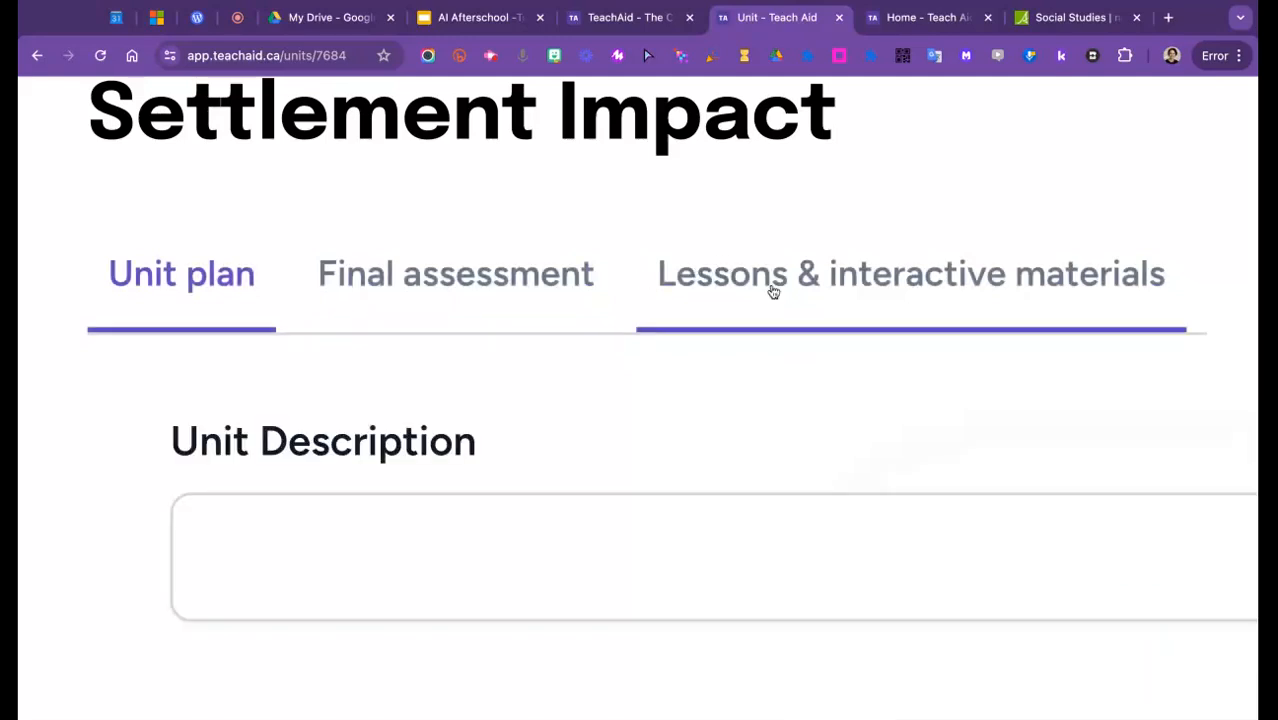
Step: Read the generated unit description, highlighting the passage on visual aids, mapping activities, case studies and the research-based final task
scroll(754, 301, down, 5)
scroll(759, 331, right, 3)
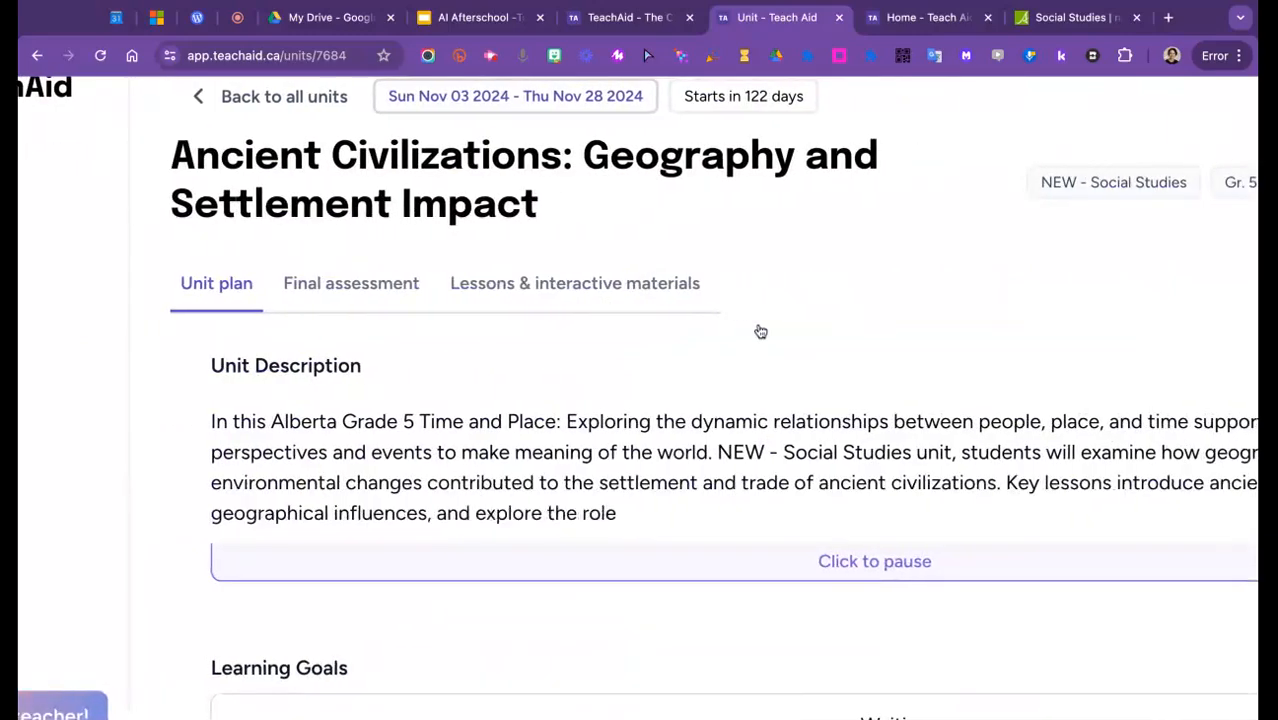
scroll(759, 331, down, 3)
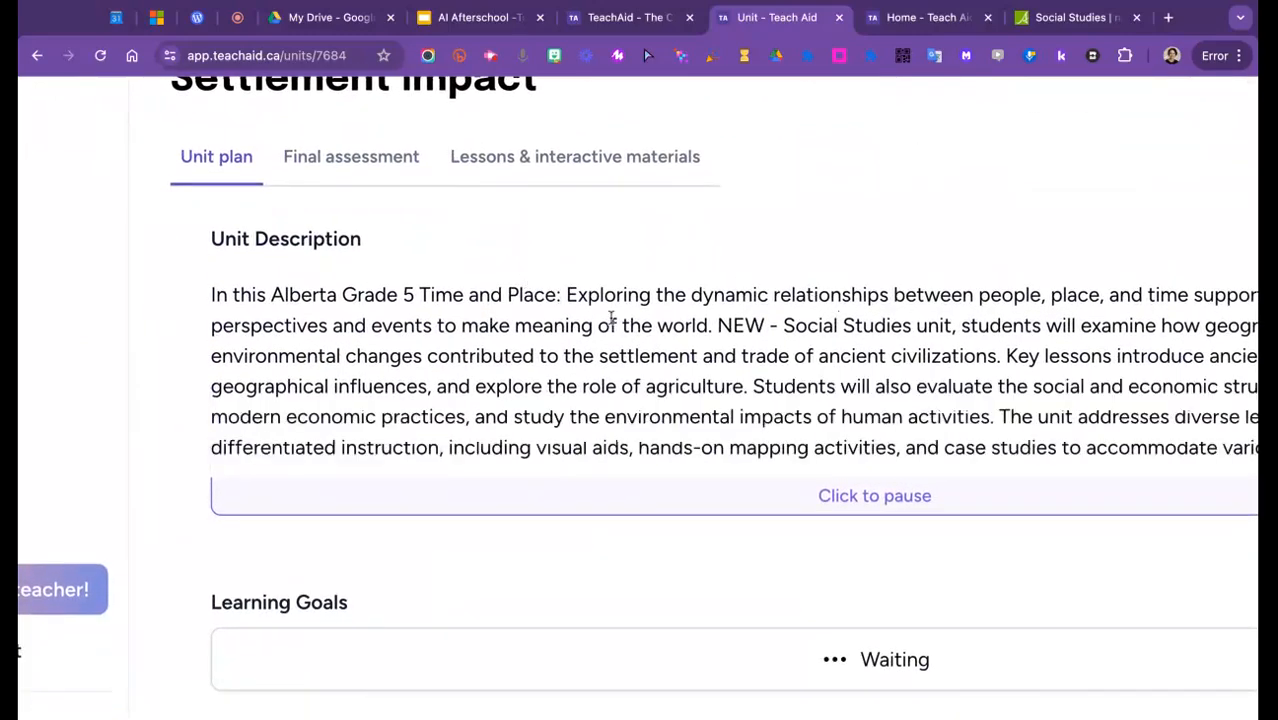
scroll(805, 377, down, 1)
scroll(805, 378, down, 1)
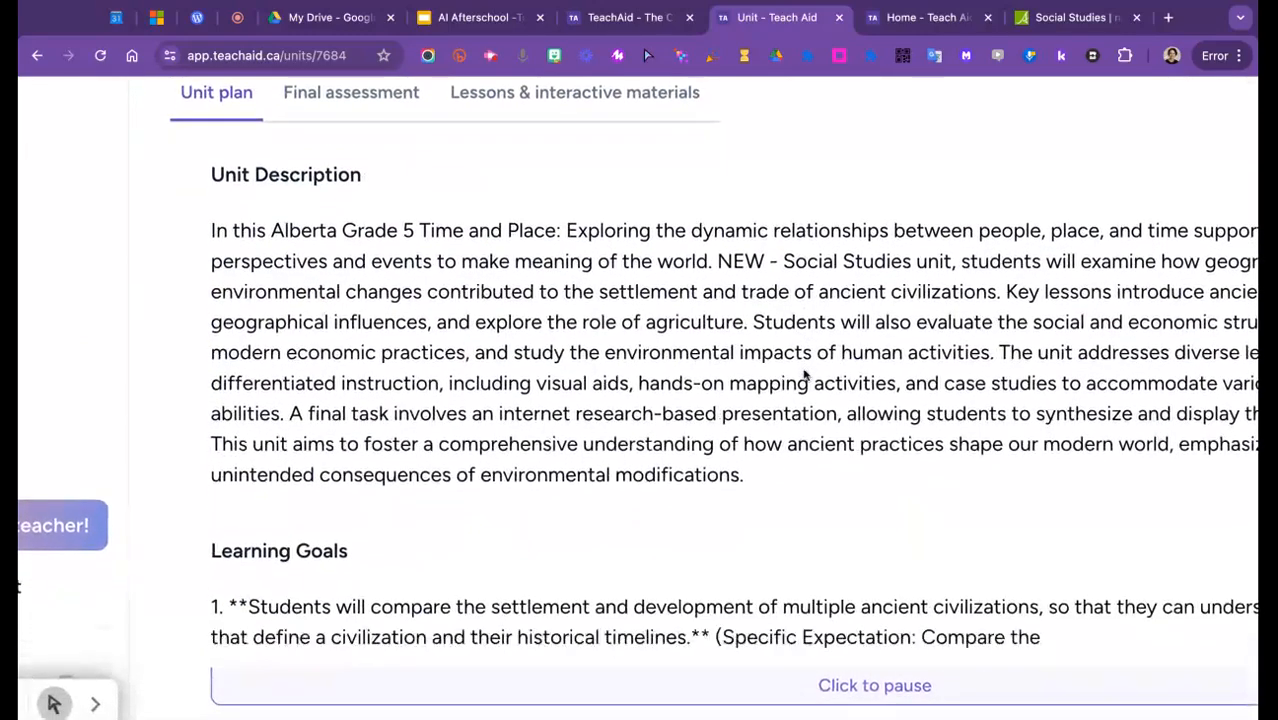
scroll(848, 347, down, 1)
scroll(848, 347, right, 1)
scroll(823, 343, down, 3)
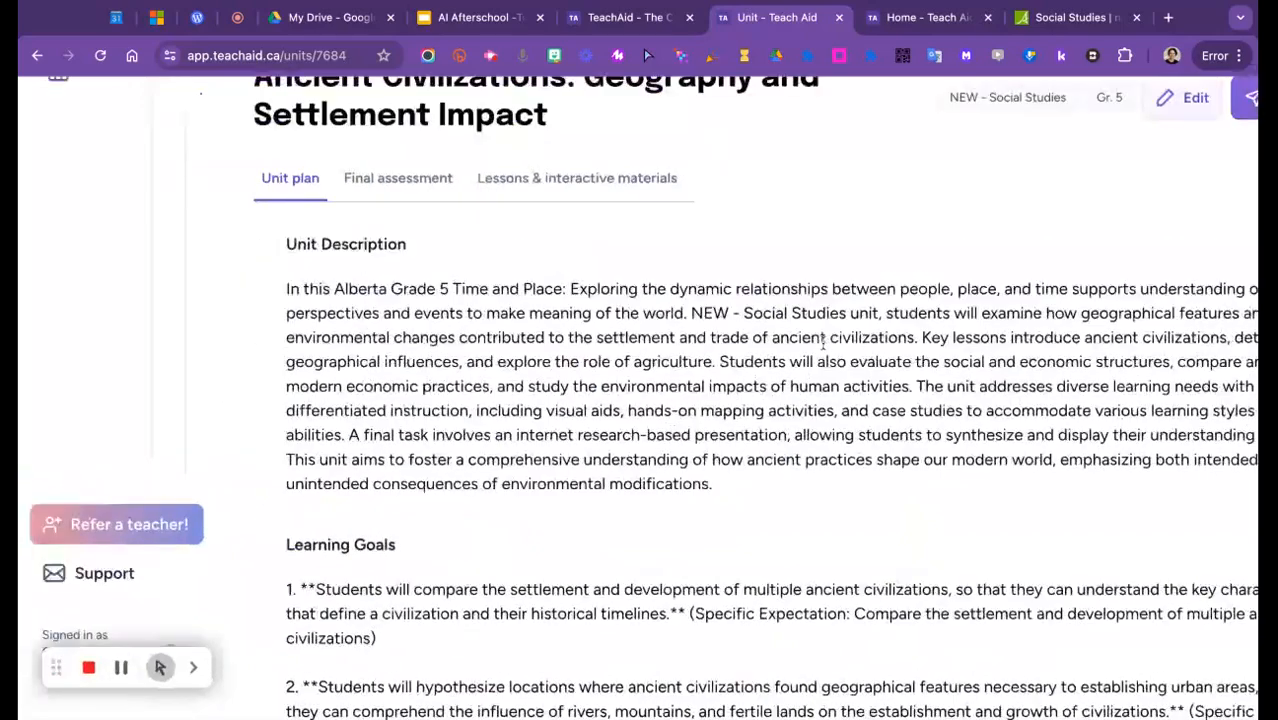
scroll(824, 341, right, 1)
scroll(477, 420, up, 3)
drag(317, 409, 757, 443)
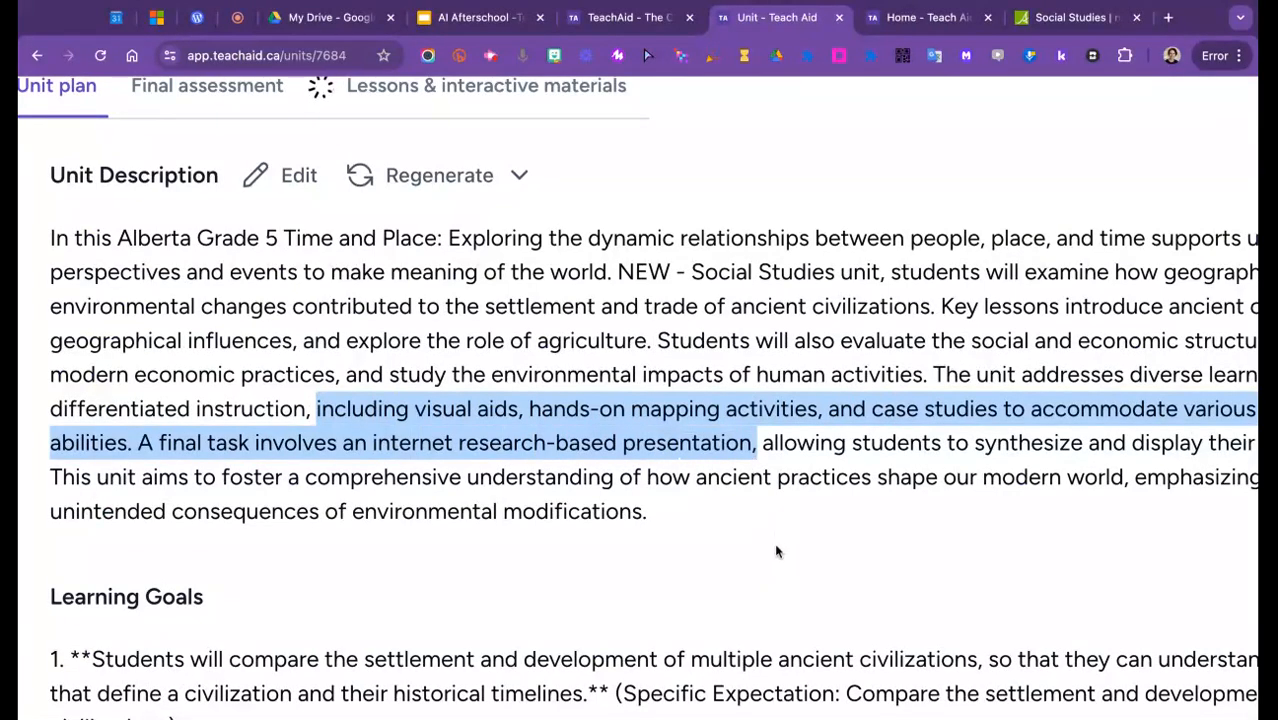
Step: Examine the unit plan's learning goals and how each one refers to its specific expectation
scroll(1000, 491, down, 1)
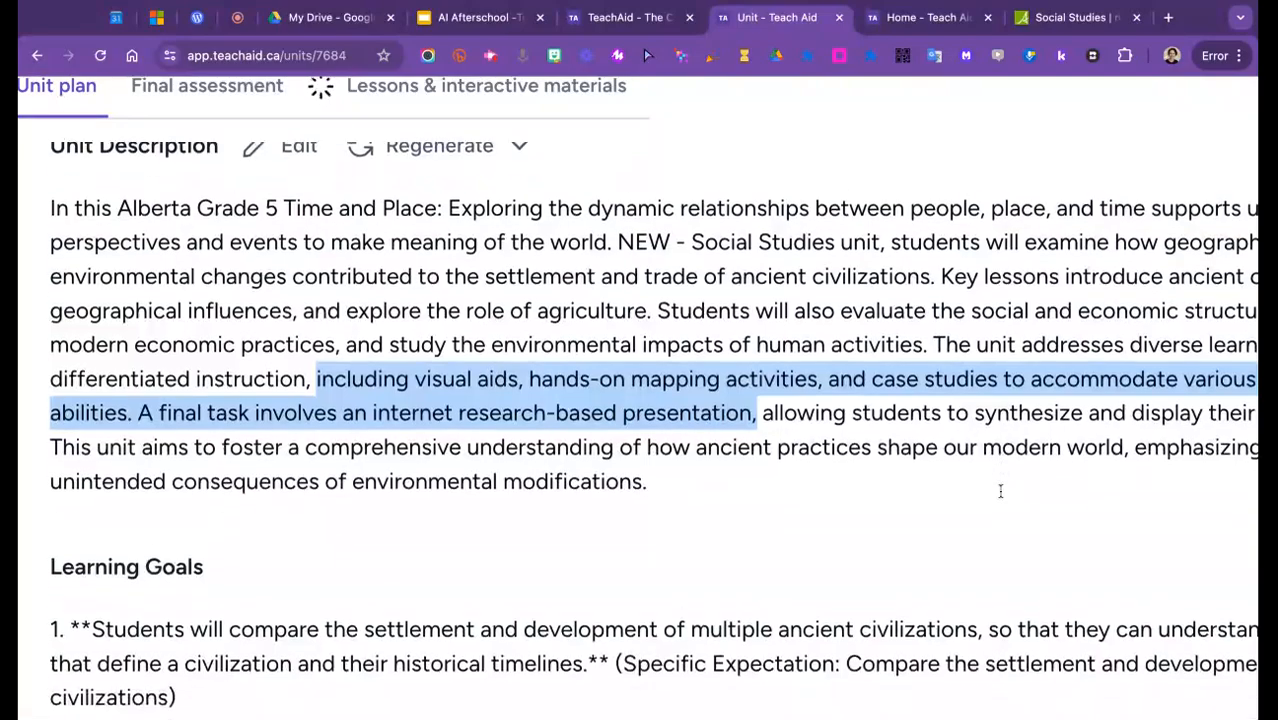
scroll(990, 494, down, 3)
scroll(988, 497, down, 2)
scroll(988, 497, down, 2)
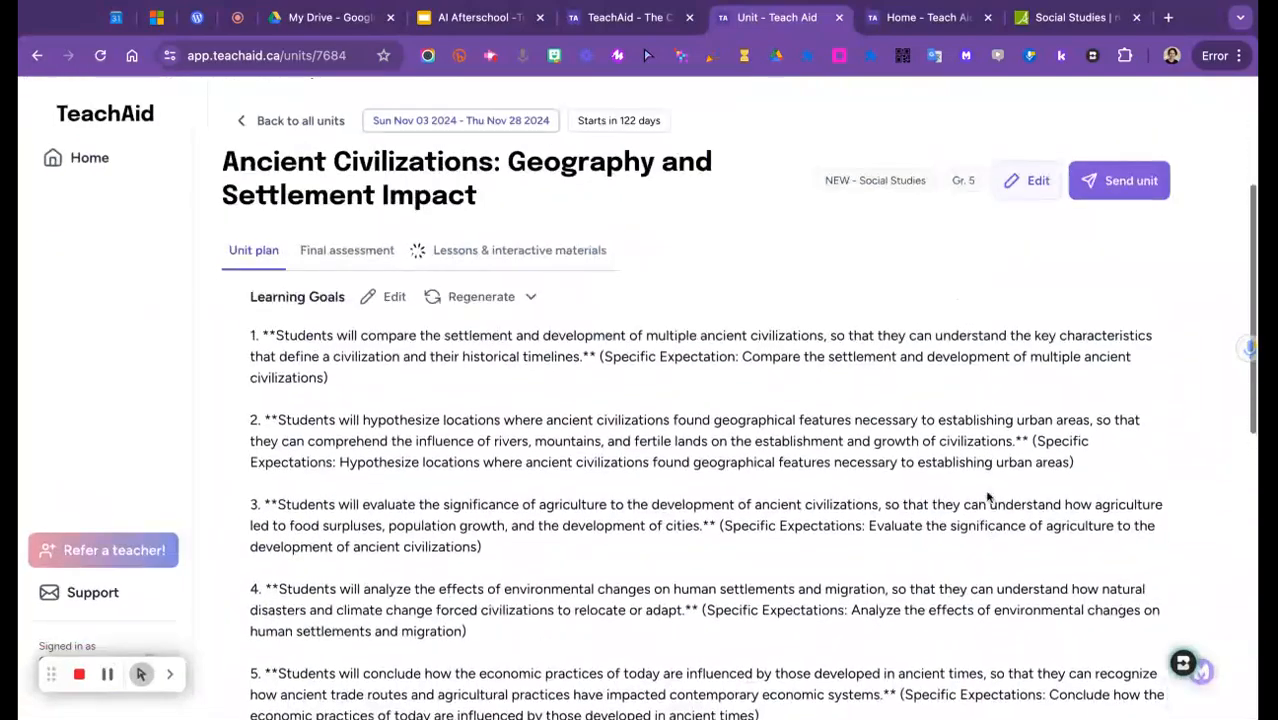
scroll(984, 494, up, 1)
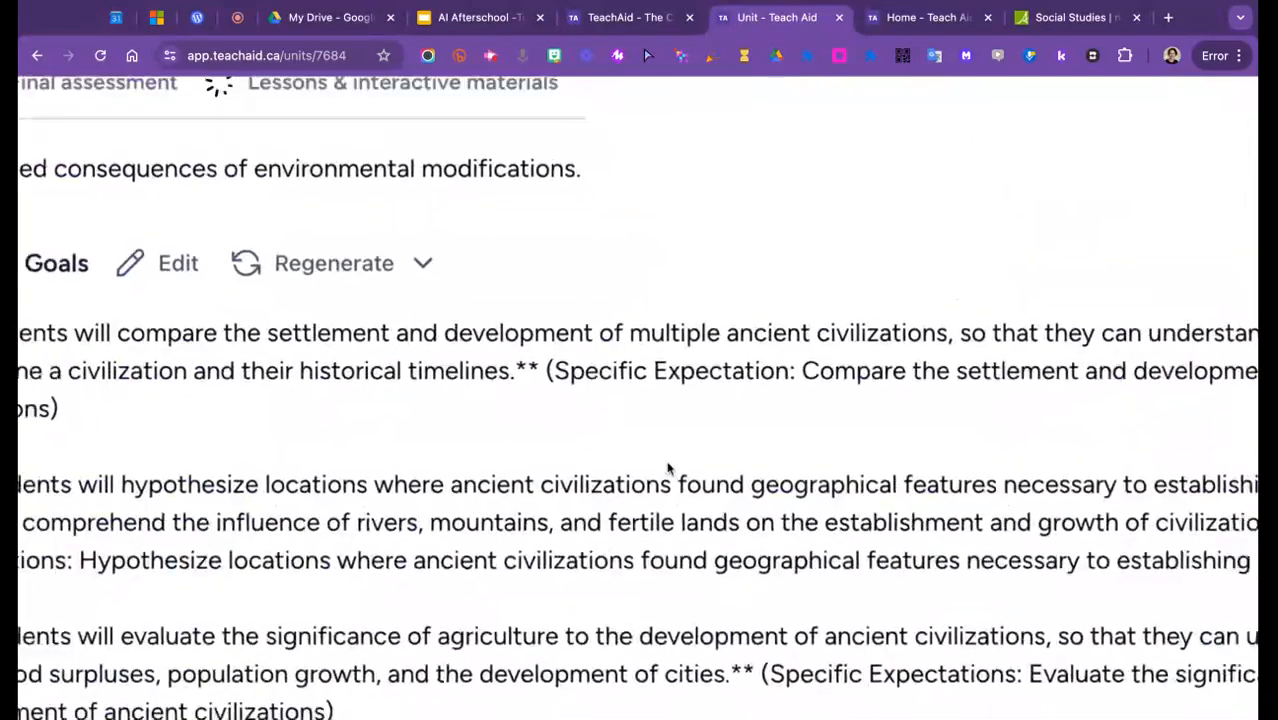
scroll(930, 416, down, 2)
scroll(872, 408, right, 1)
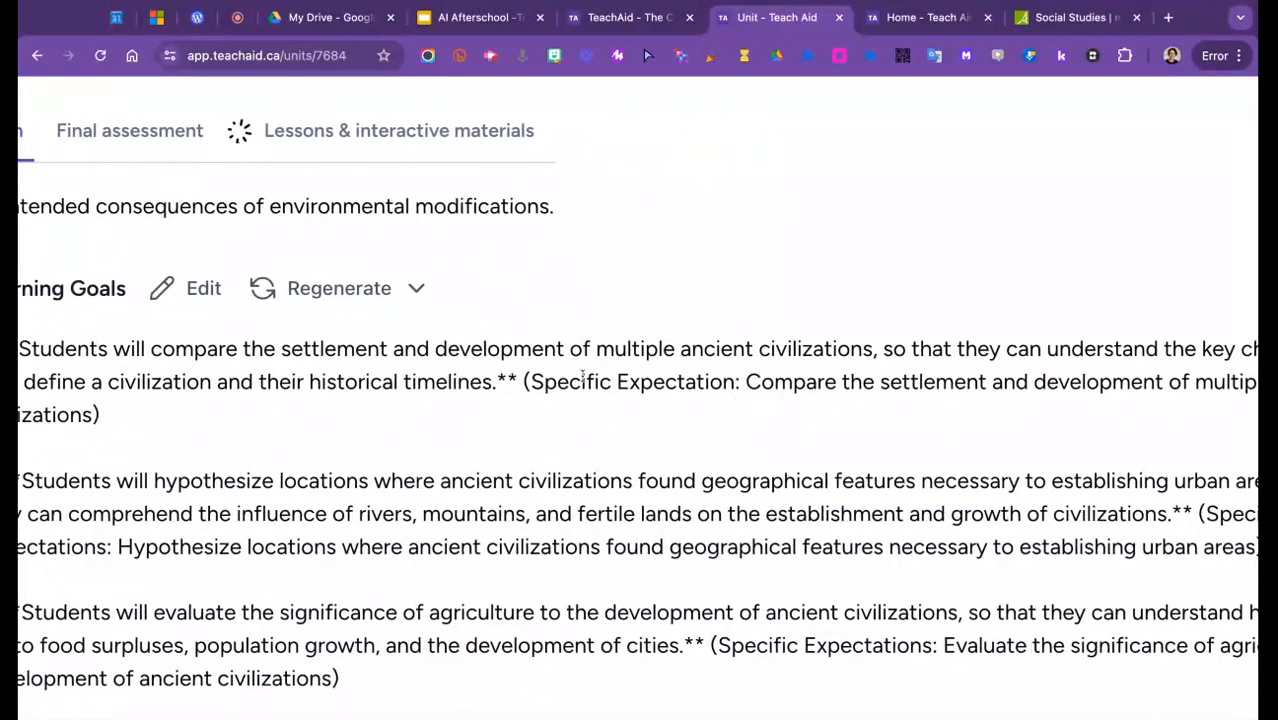
scroll(870, 442, left, 1)
scroll(870, 442, left, 5)
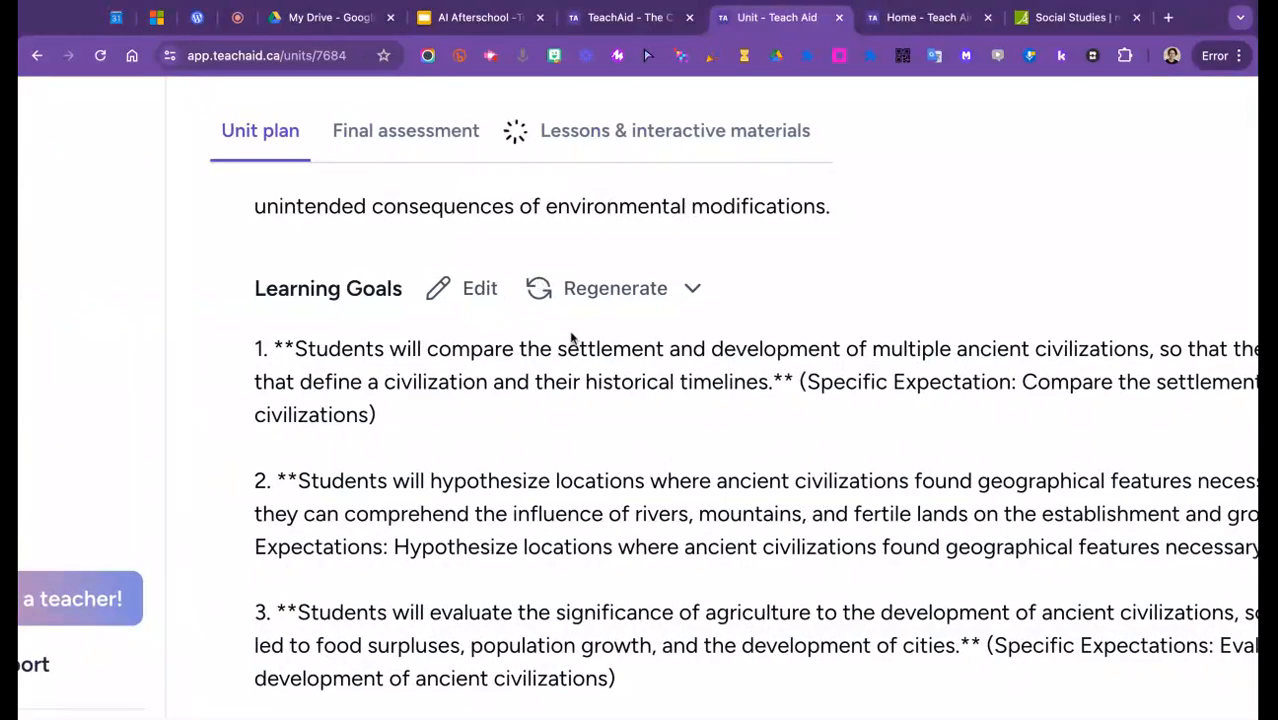
scroll(571, 337, down, 1)
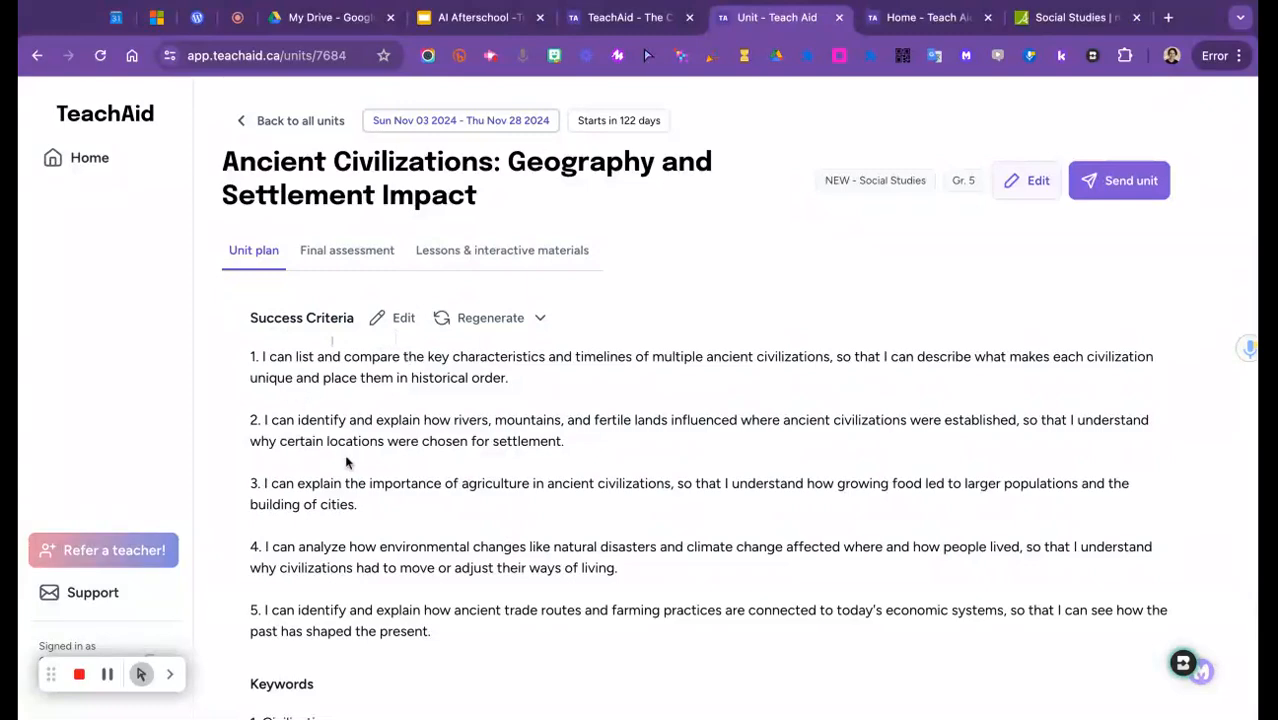
click(382, 320)
click(615, 393)
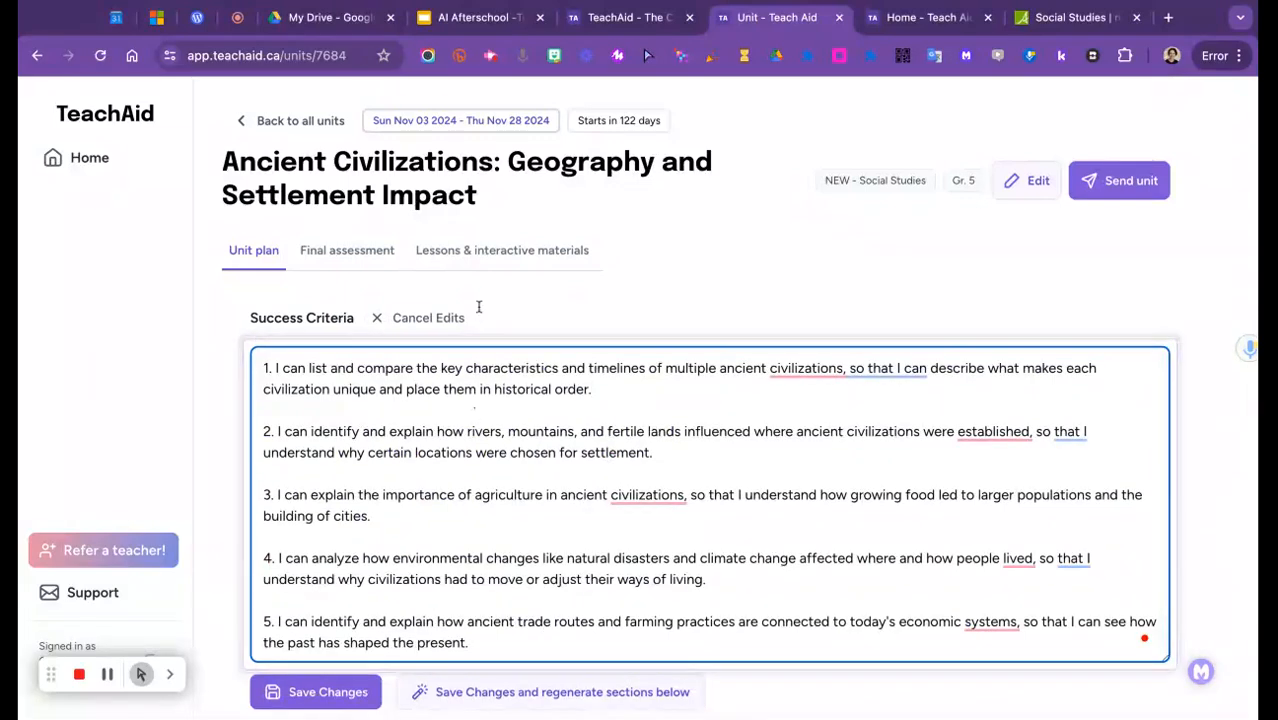
click(378, 318)
Step: Regenerate the unit plan's Keywords section with the prompt "add 10 more terms" and check the new list
scroll(475, 433, down, 5)
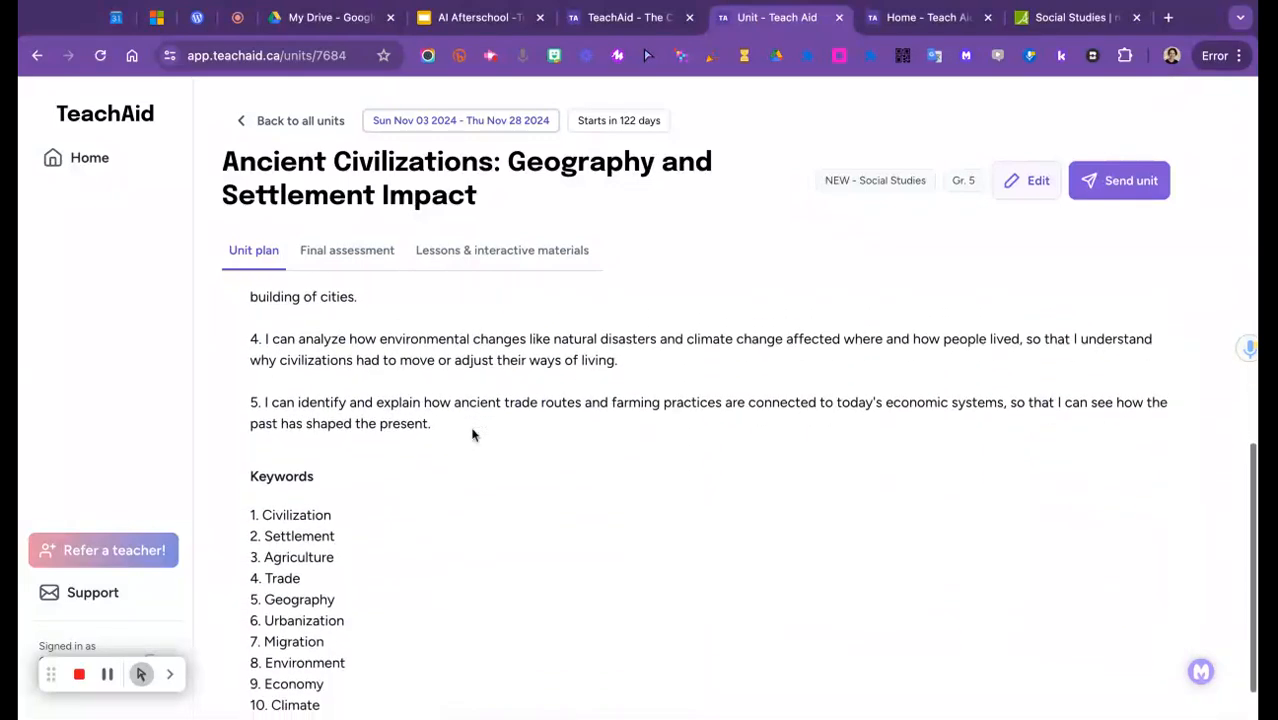
mouse_move(378, 426)
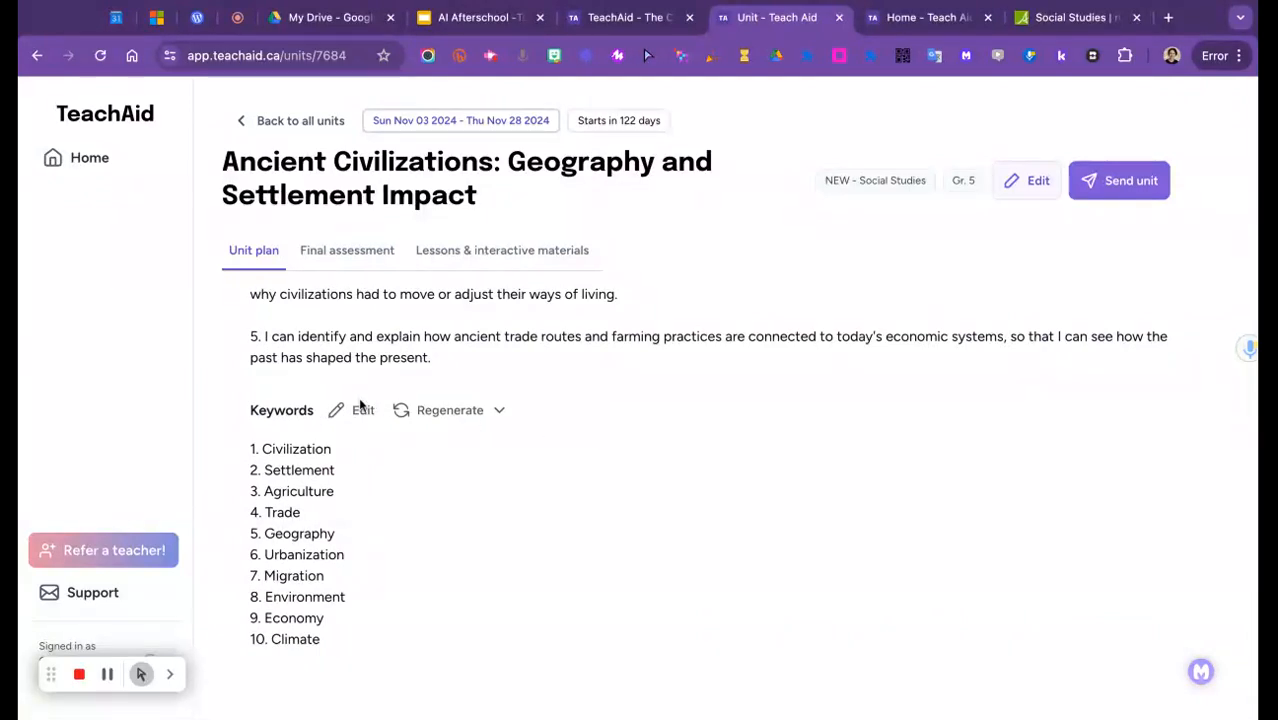
click(498, 414)
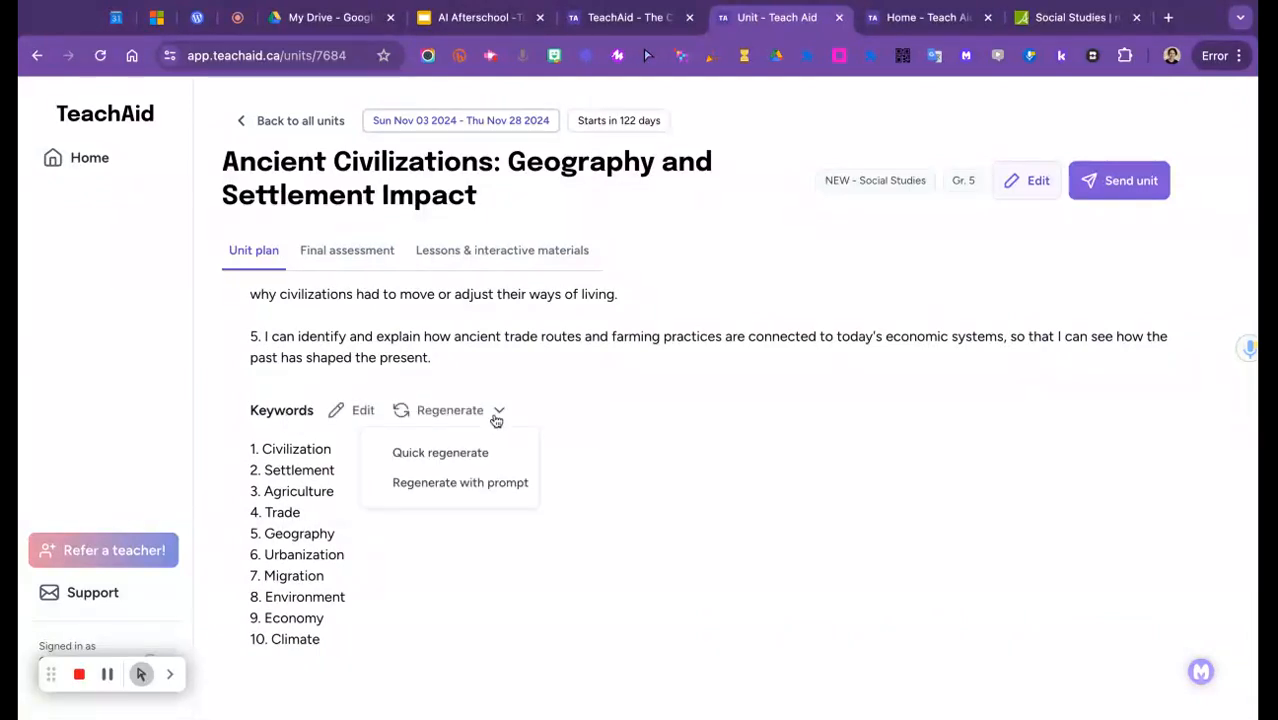
click(445, 485)
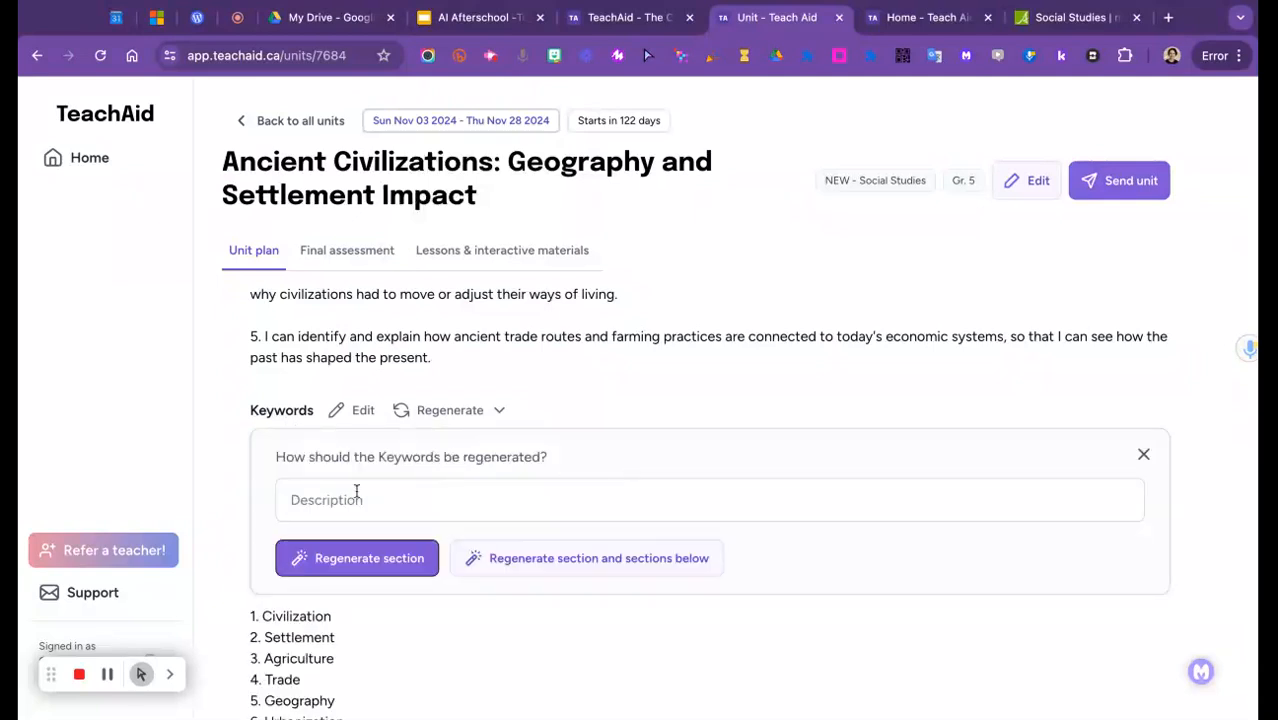
scroll(337, 556, down, 3)
scroll(337, 556, up, 2)
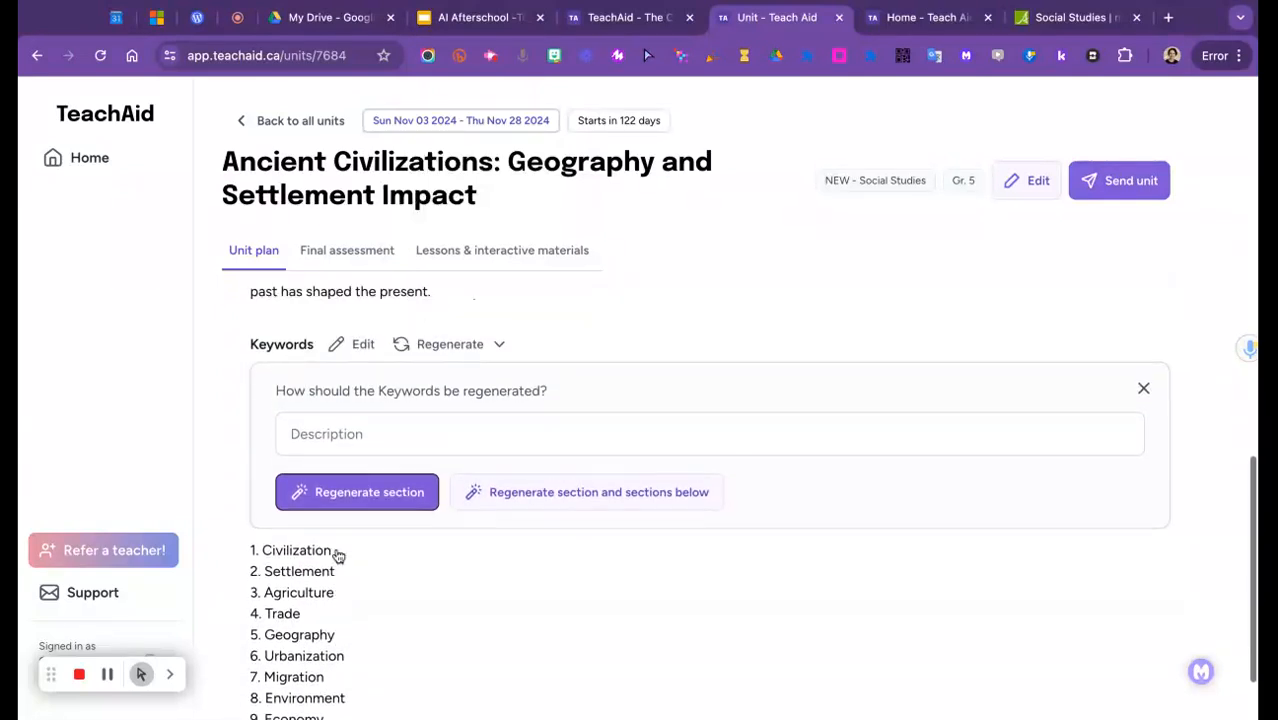
click(330, 430)
text(add 10 more terms)
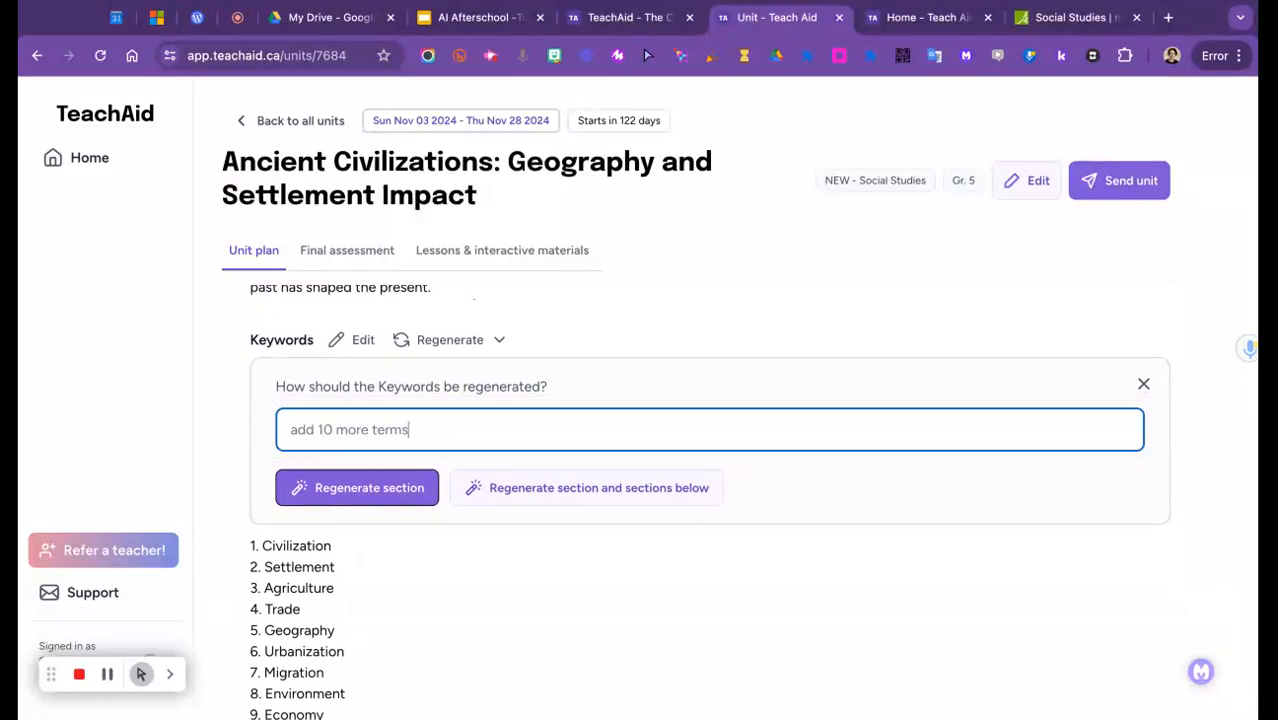
key(Return)
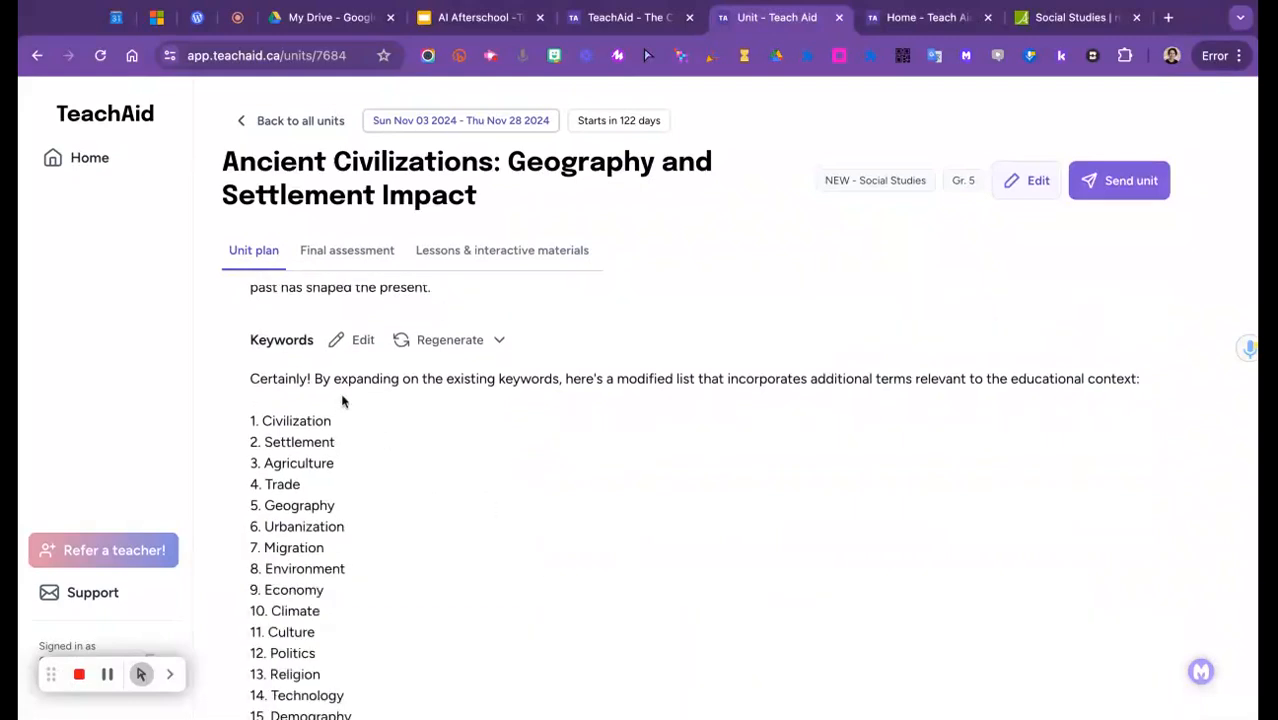
scroll(570, 416, down, 3)
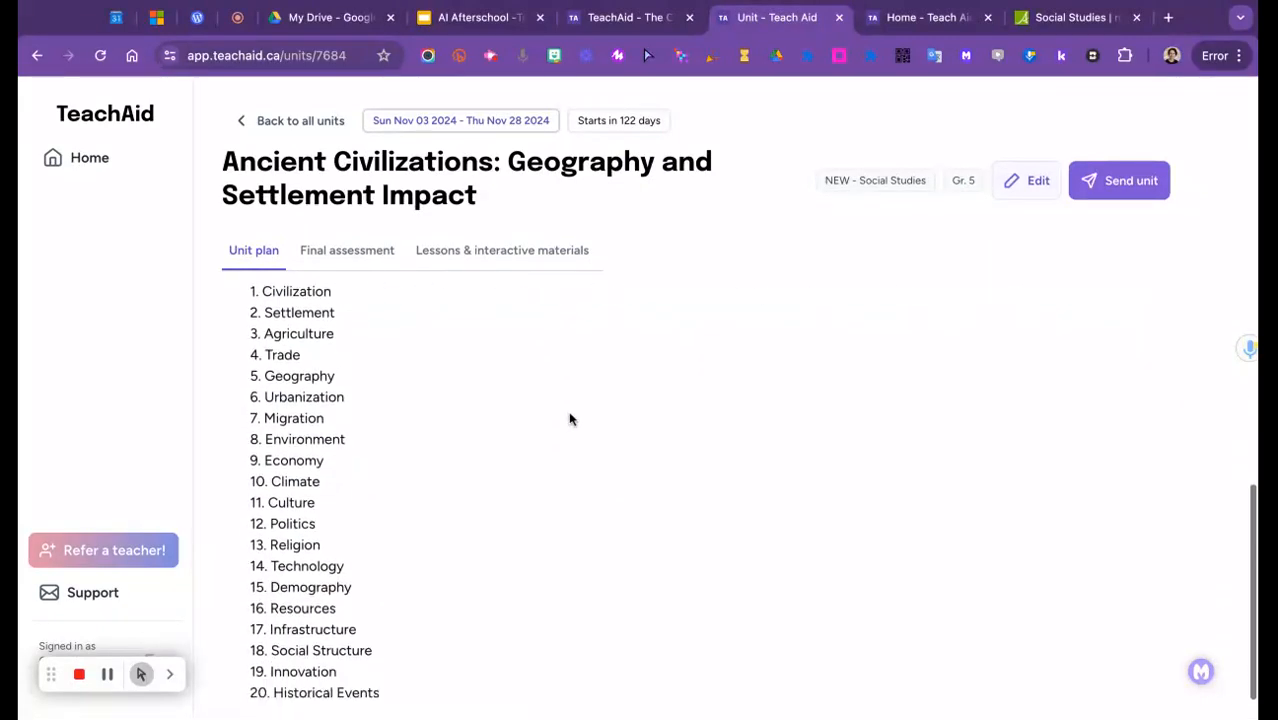
scroll(352, 545, down, 1)
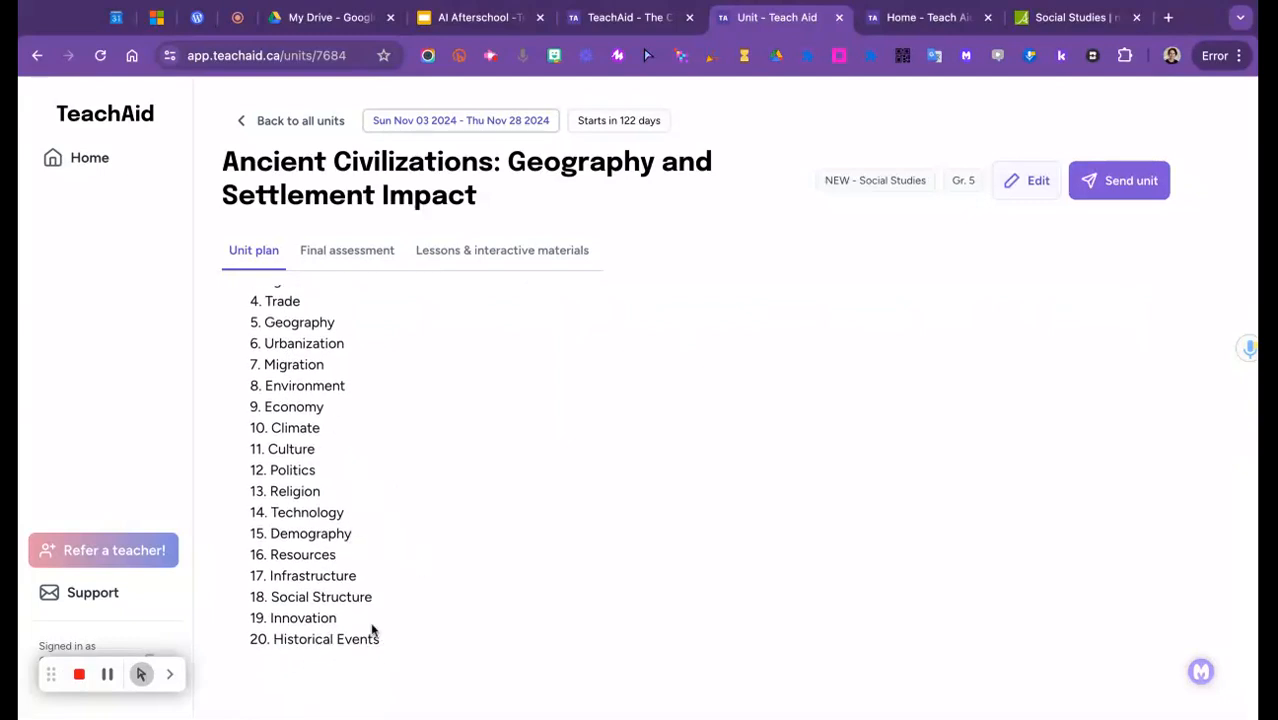
scroll(372, 628, up, 4)
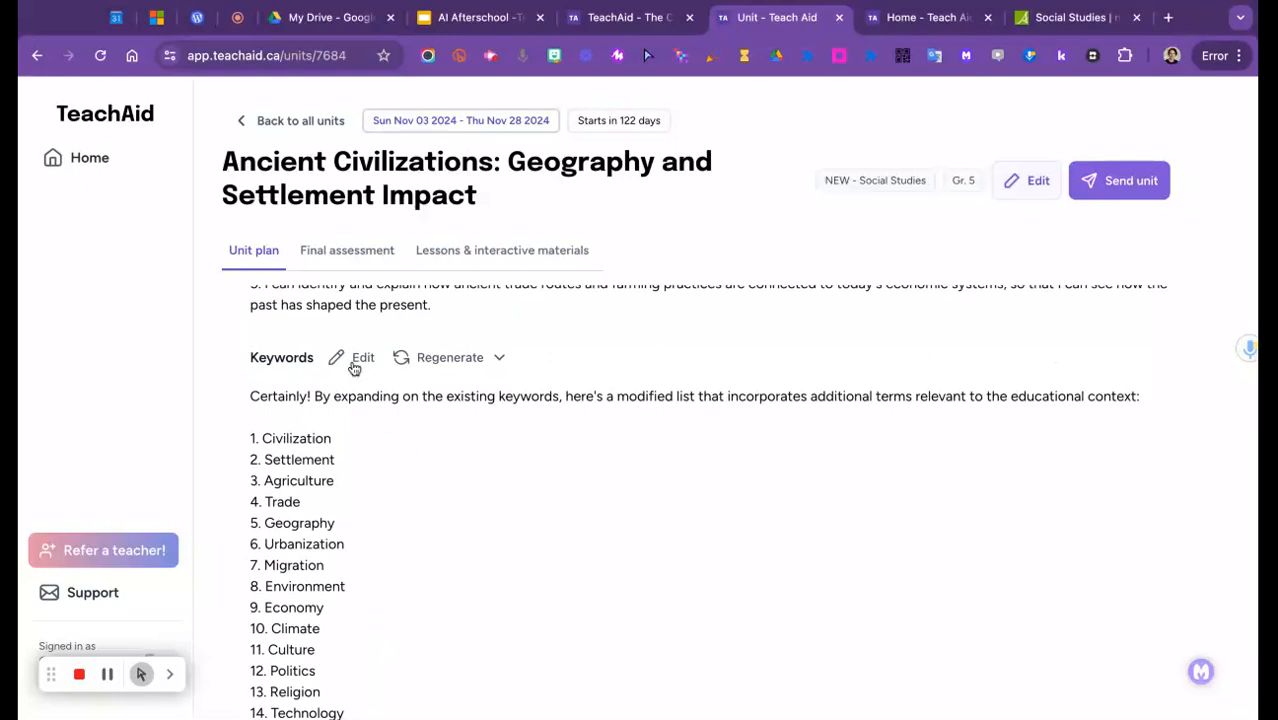
Step: Try manual editing of the Keywords section, cancel the edits and look over the list of terms
click(354, 369)
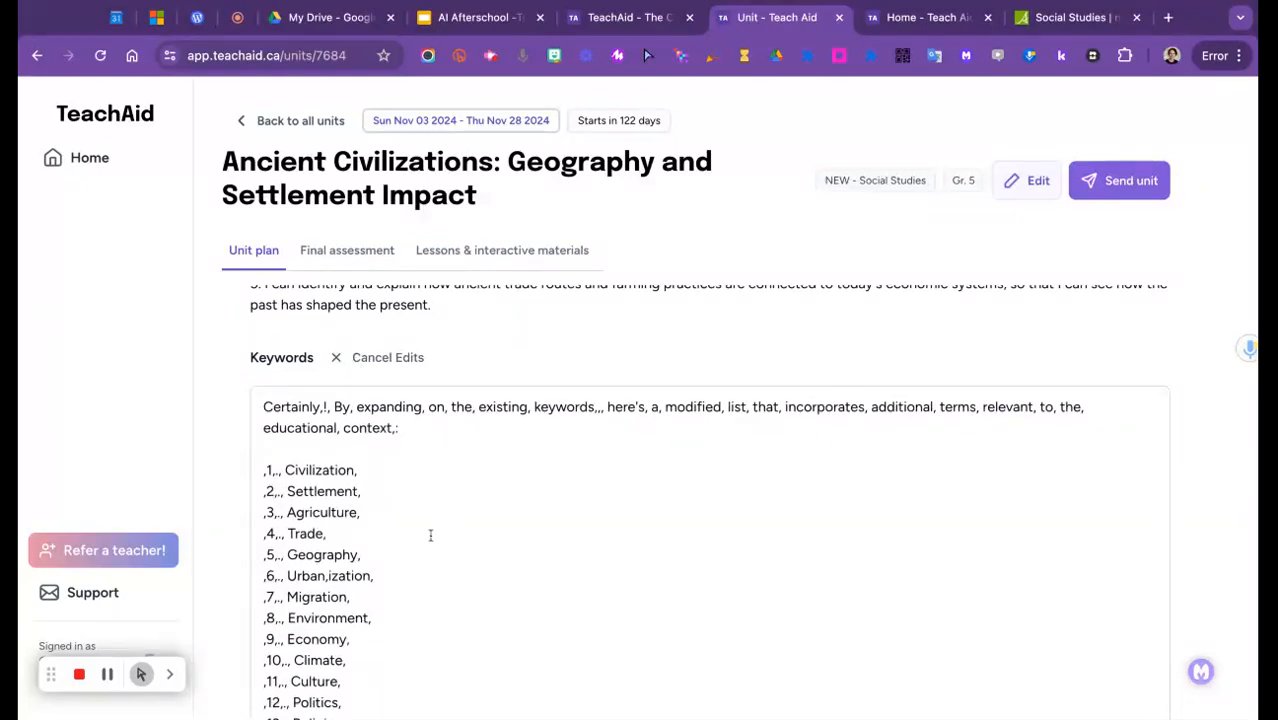
click(338, 359)
scroll(457, 583, down, 3)
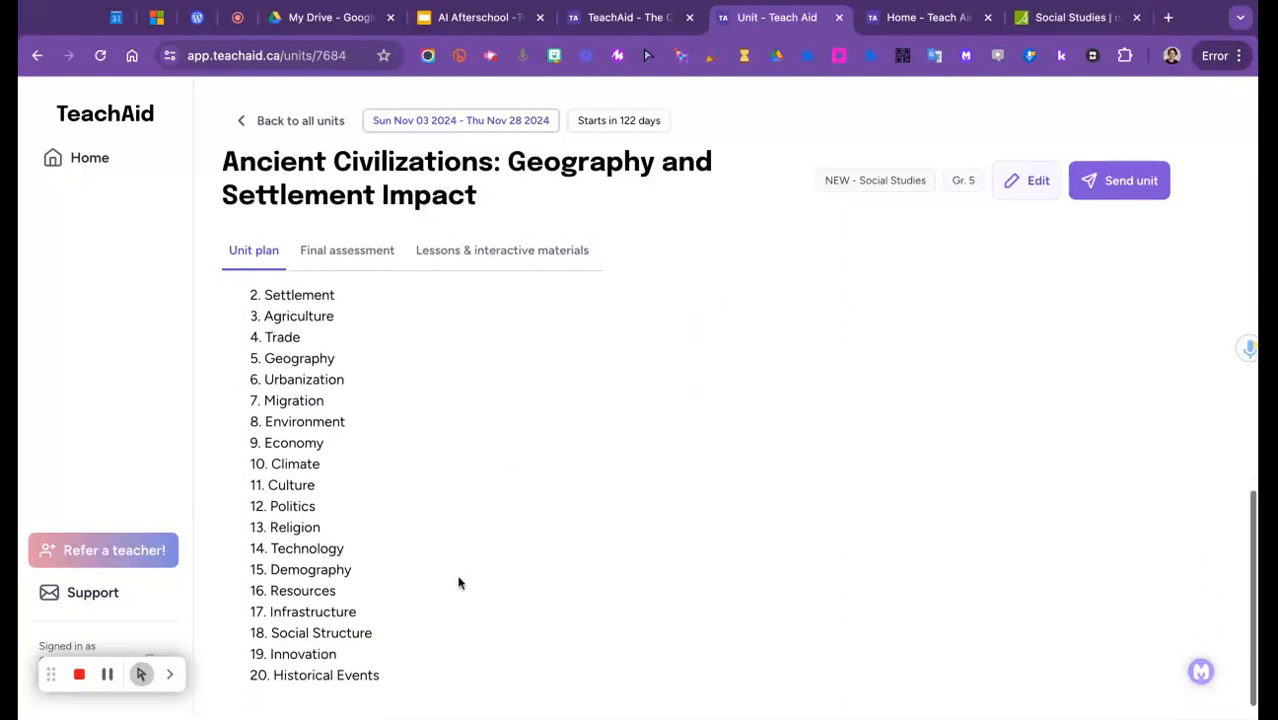
scroll(458, 580, up, 9)
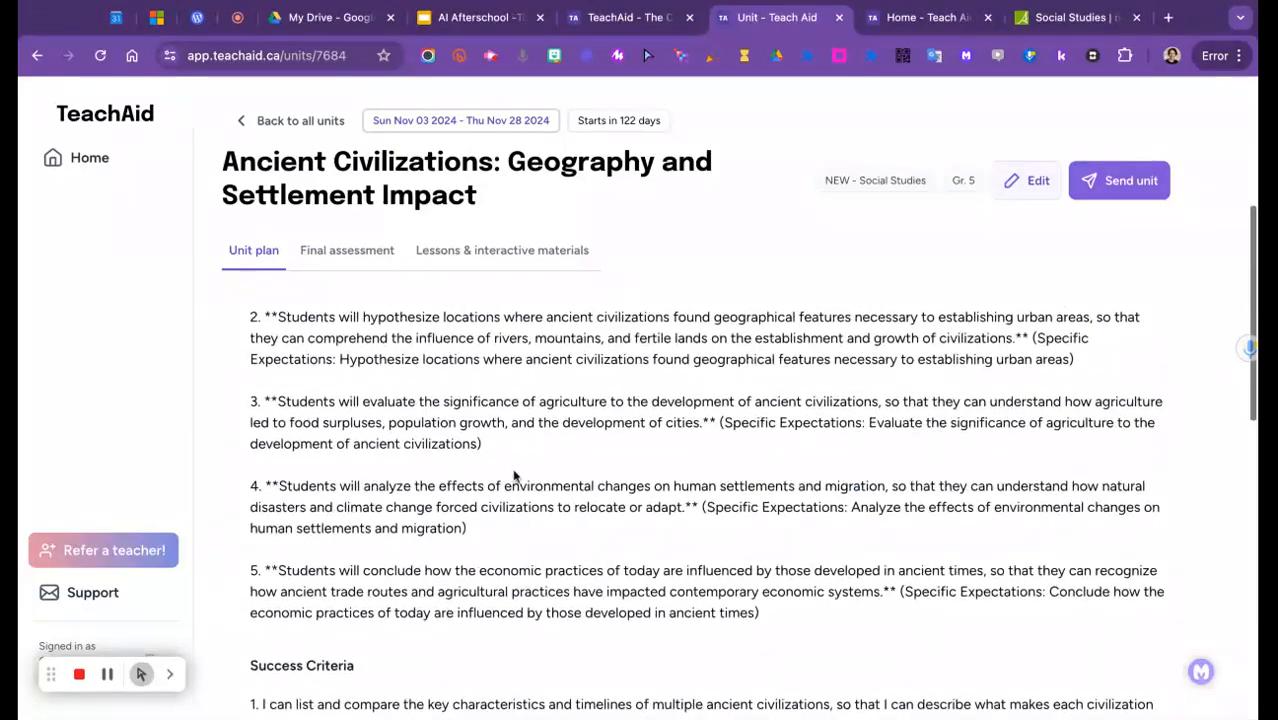
scroll(514, 476, up, 7)
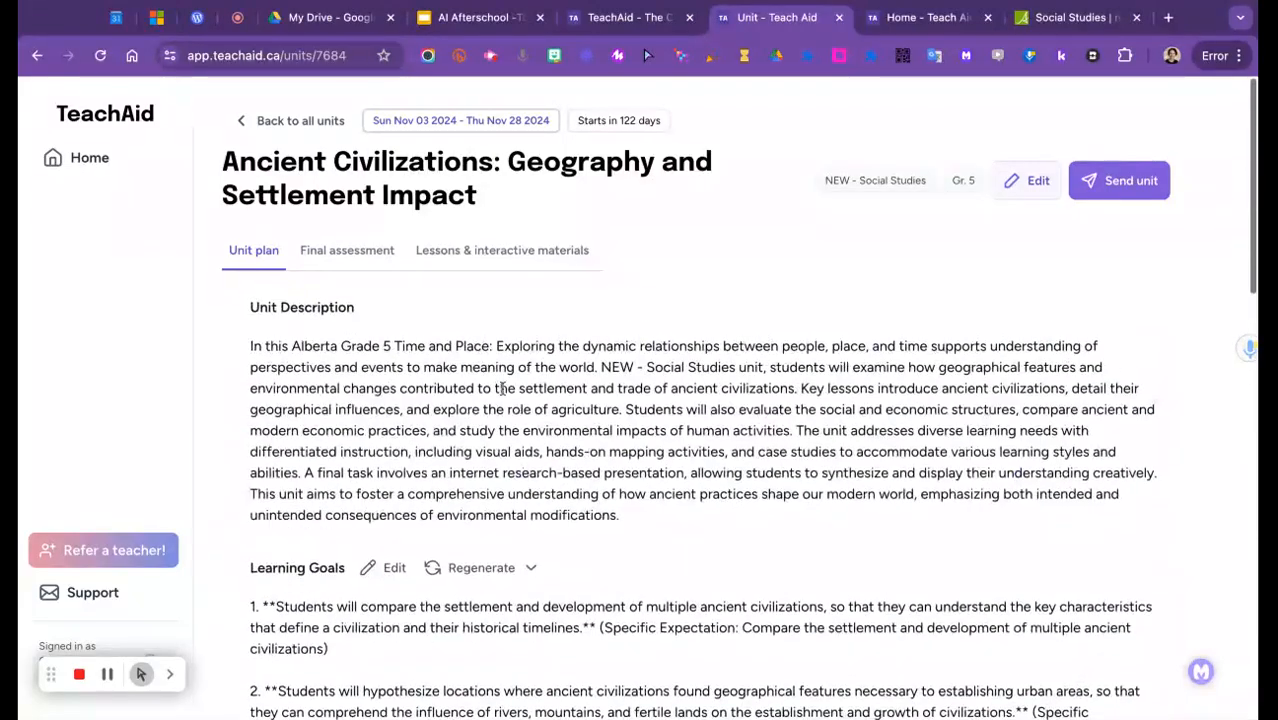
Step: Open the unit's final assessment and read its information and objective, highlighting the sentence about the 10-minute presentation
click(351, 262)
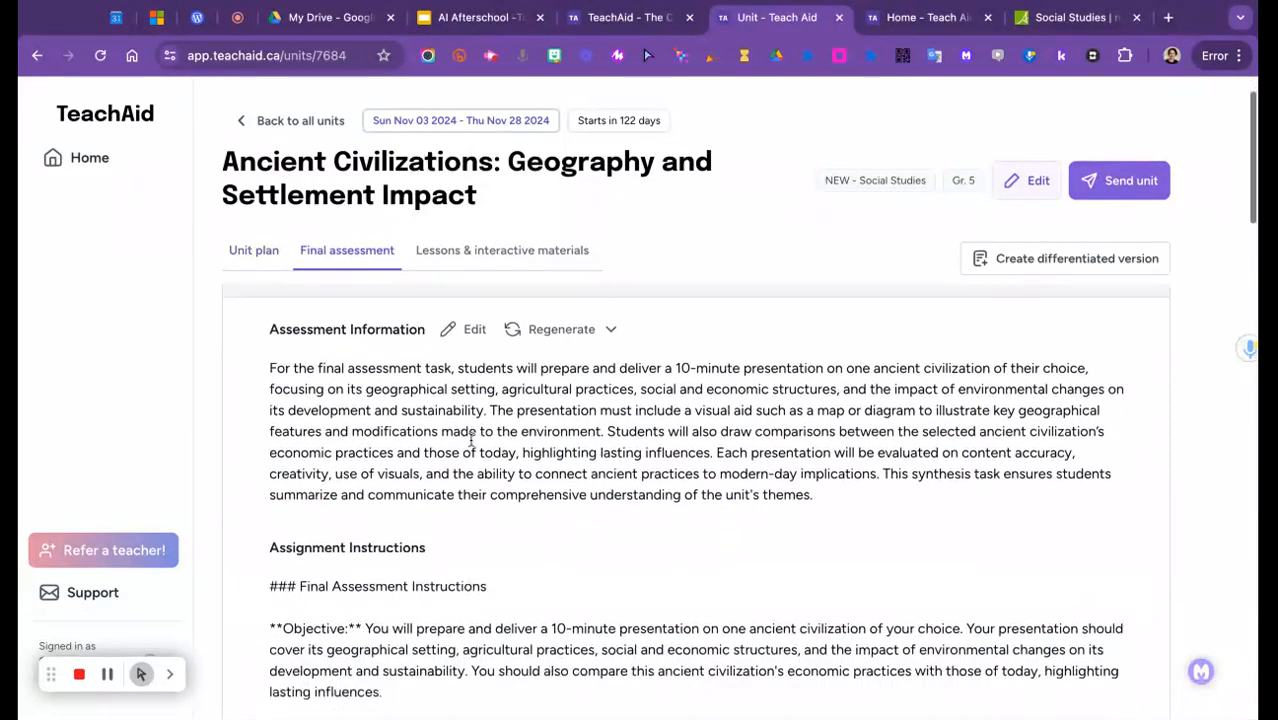
scroll(380, 484, down, 5)
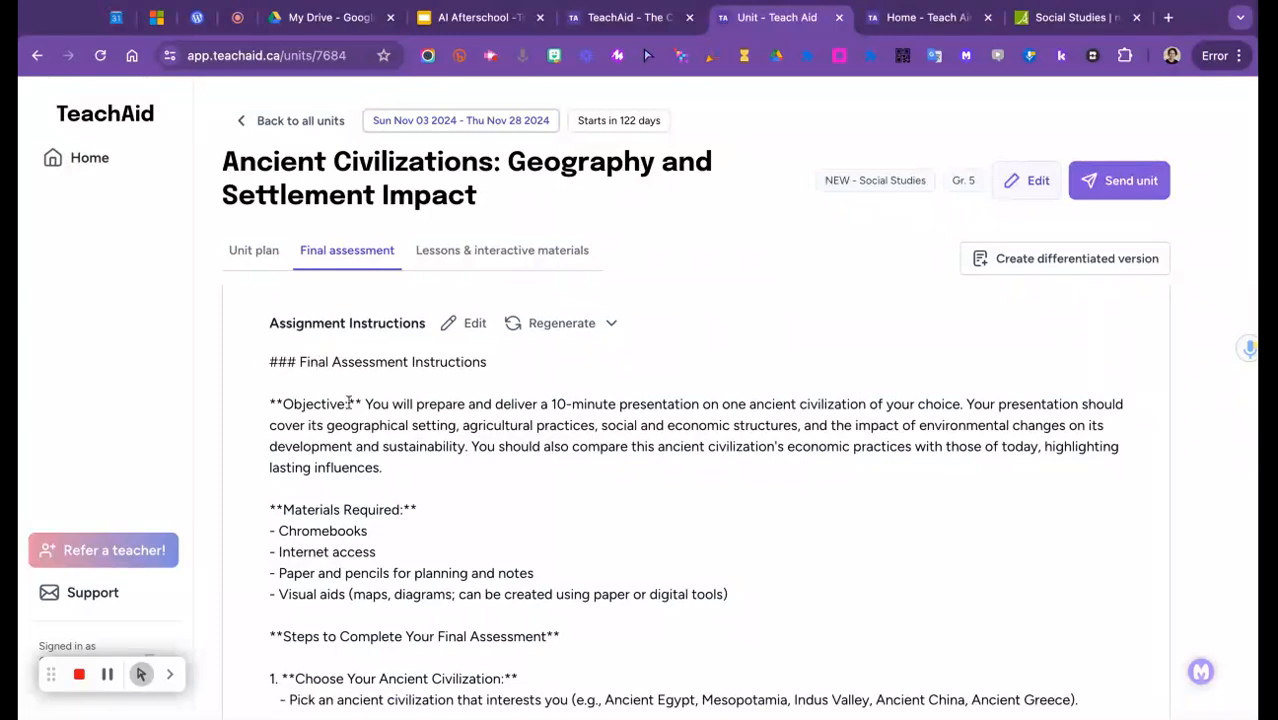
scroll(349, 403, down, 1)
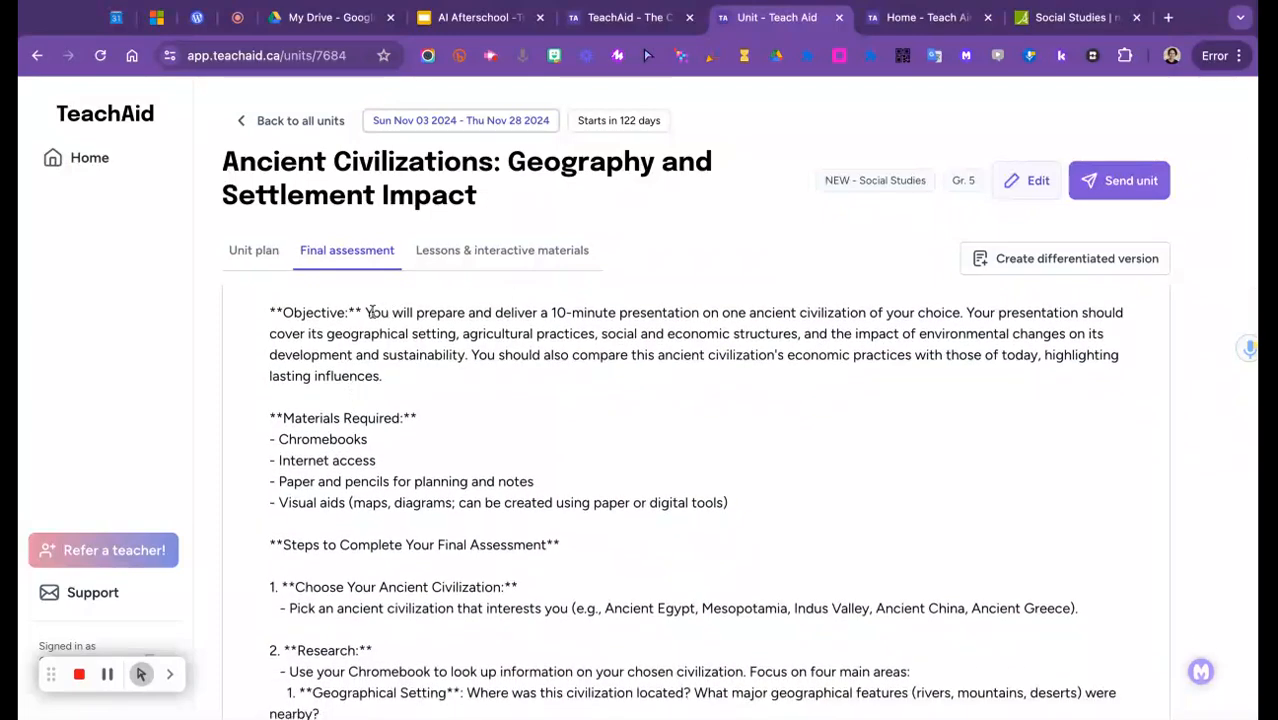
drag(366, 312, 784, 312)
drag(966, 312, 270, 296)
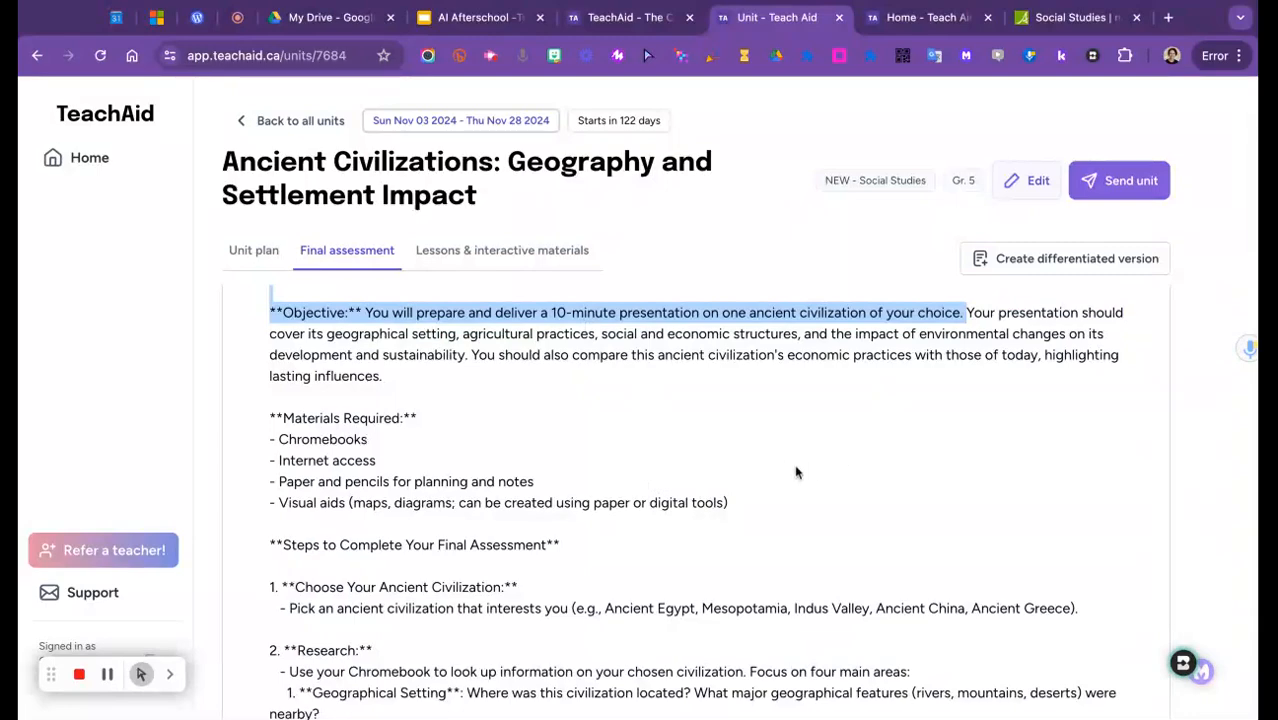
Step: Read the final assessment's required materials, the steps students must complete and the evaluation criteria
scroll(788, 451, down, 2)
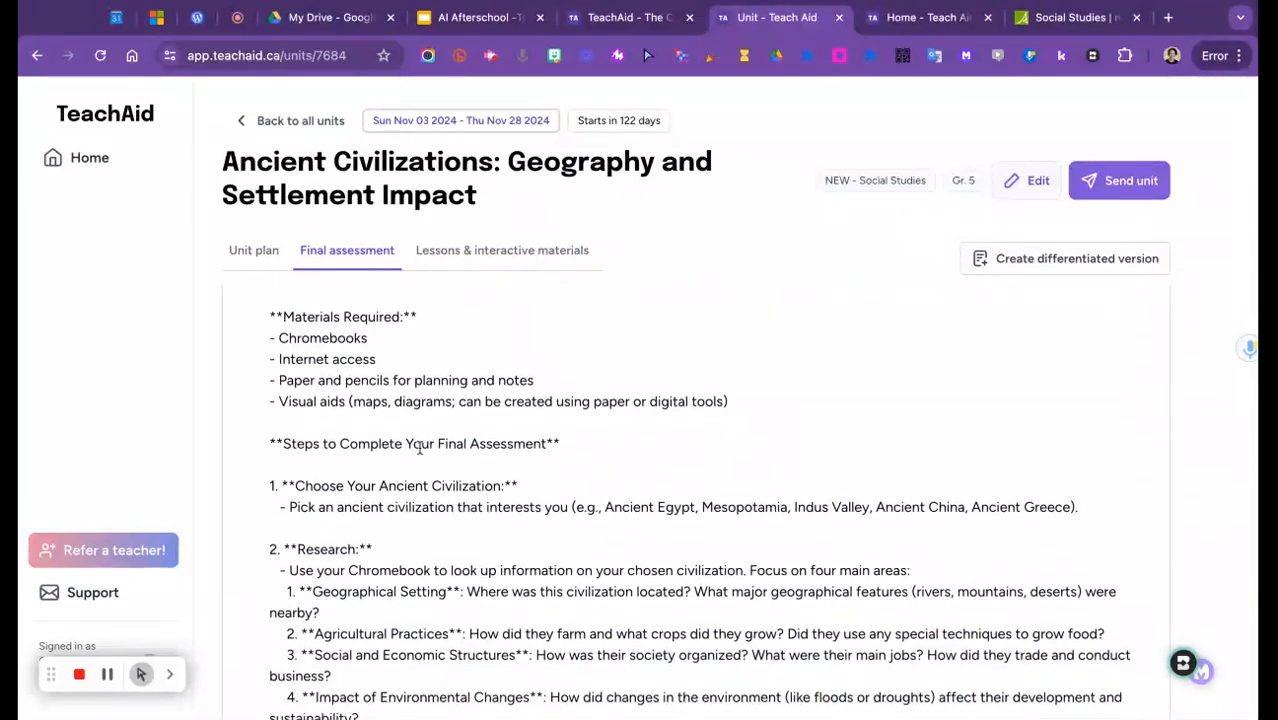
scroll(413, 452, down, 3)
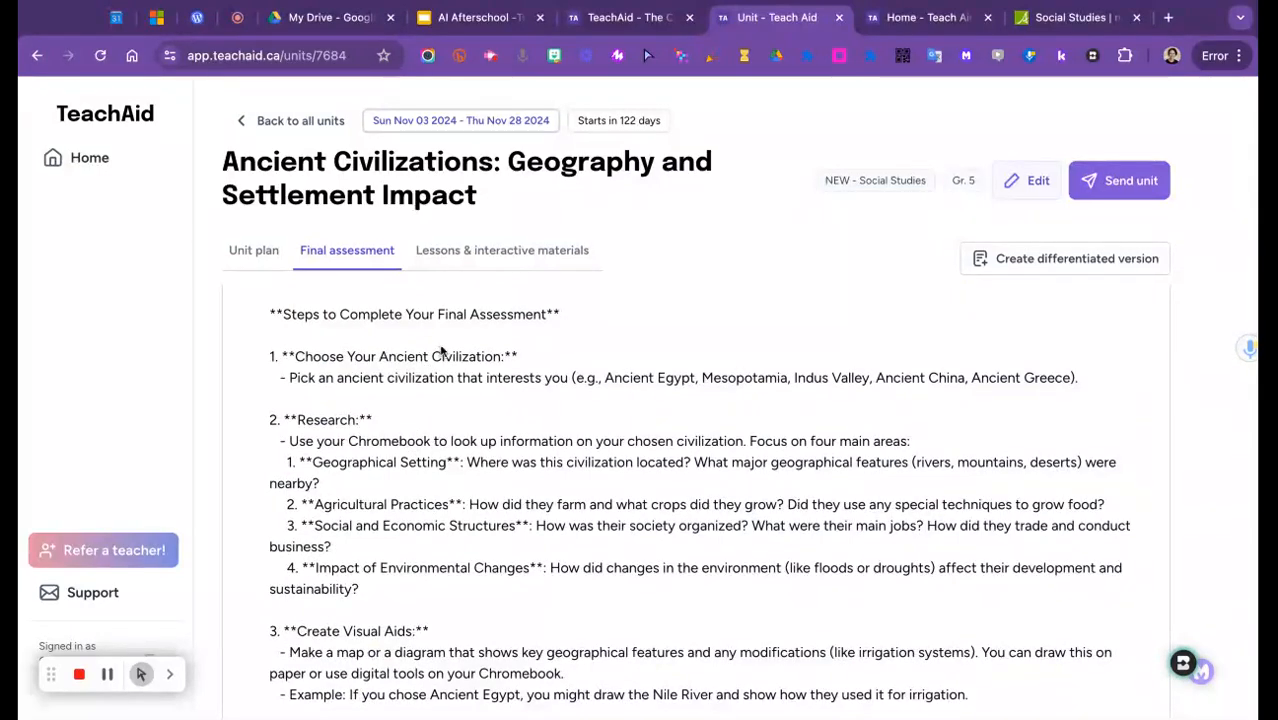
scroll(362, 421, down, 4)
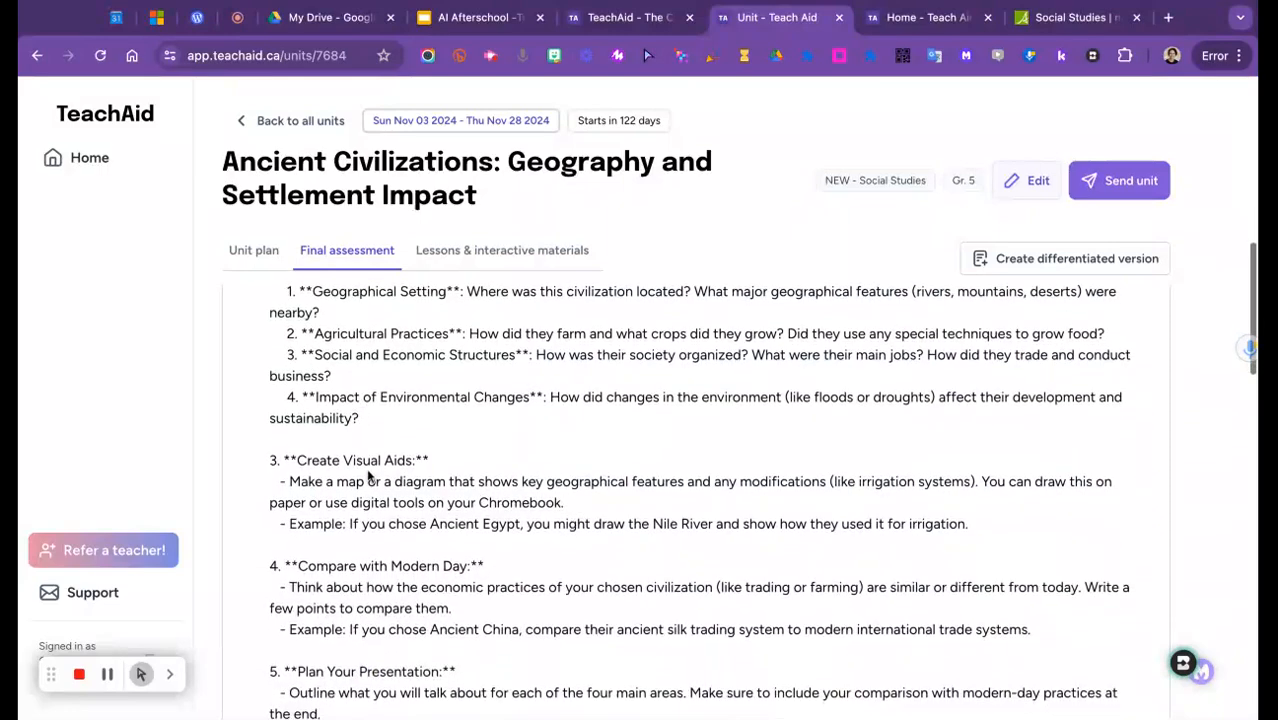
scroll(457, 506, down, 3)
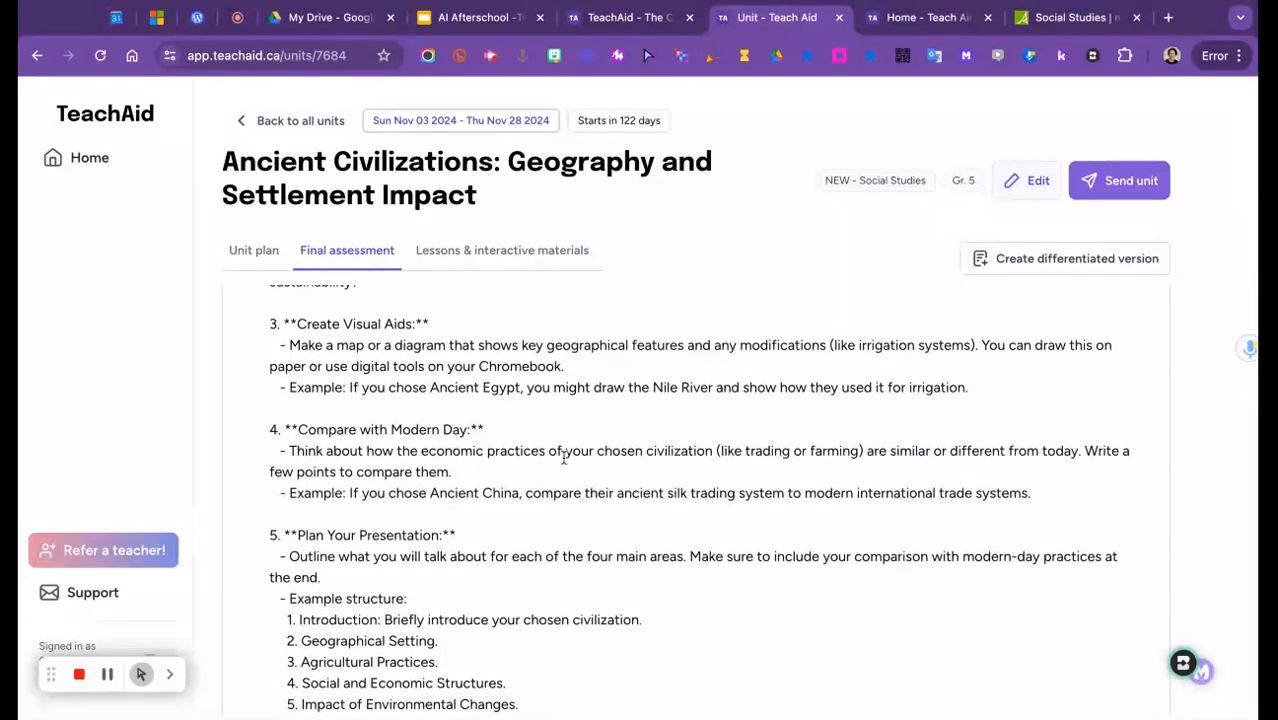
scroll(552, 474, down, 2)
scroll(528, 434, down, 3)
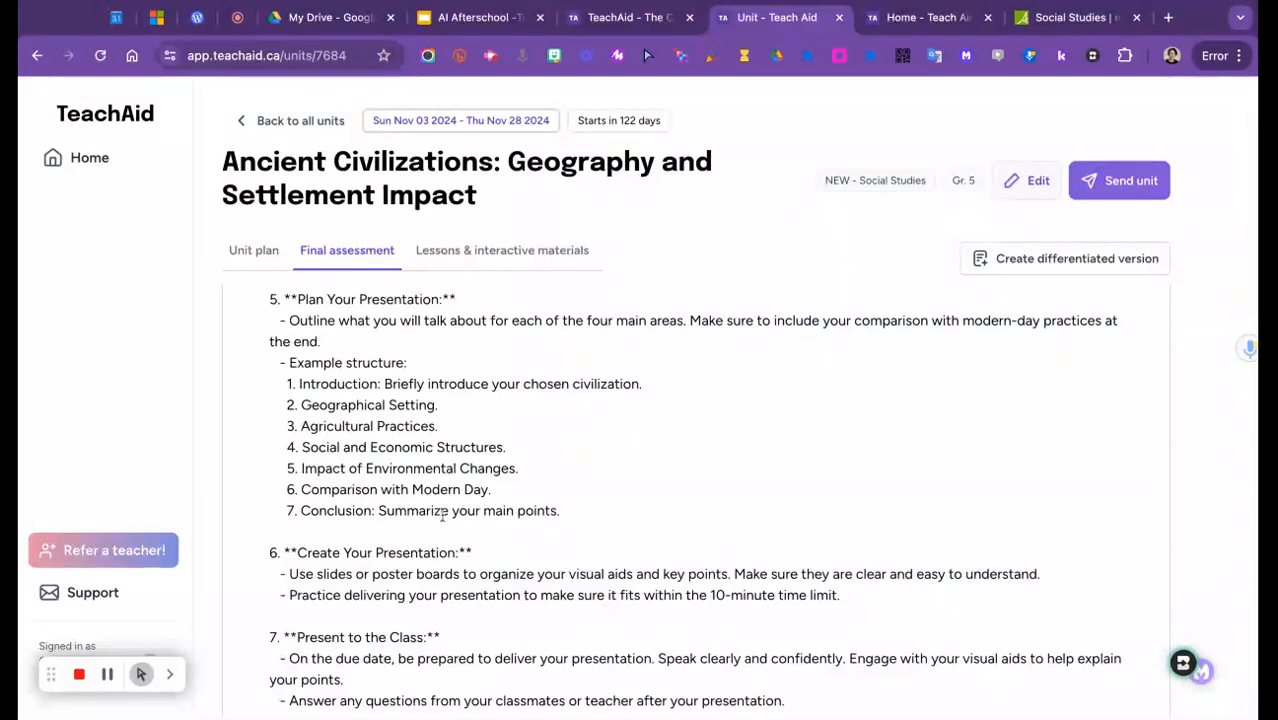
scroll(446, 451, down, 3)
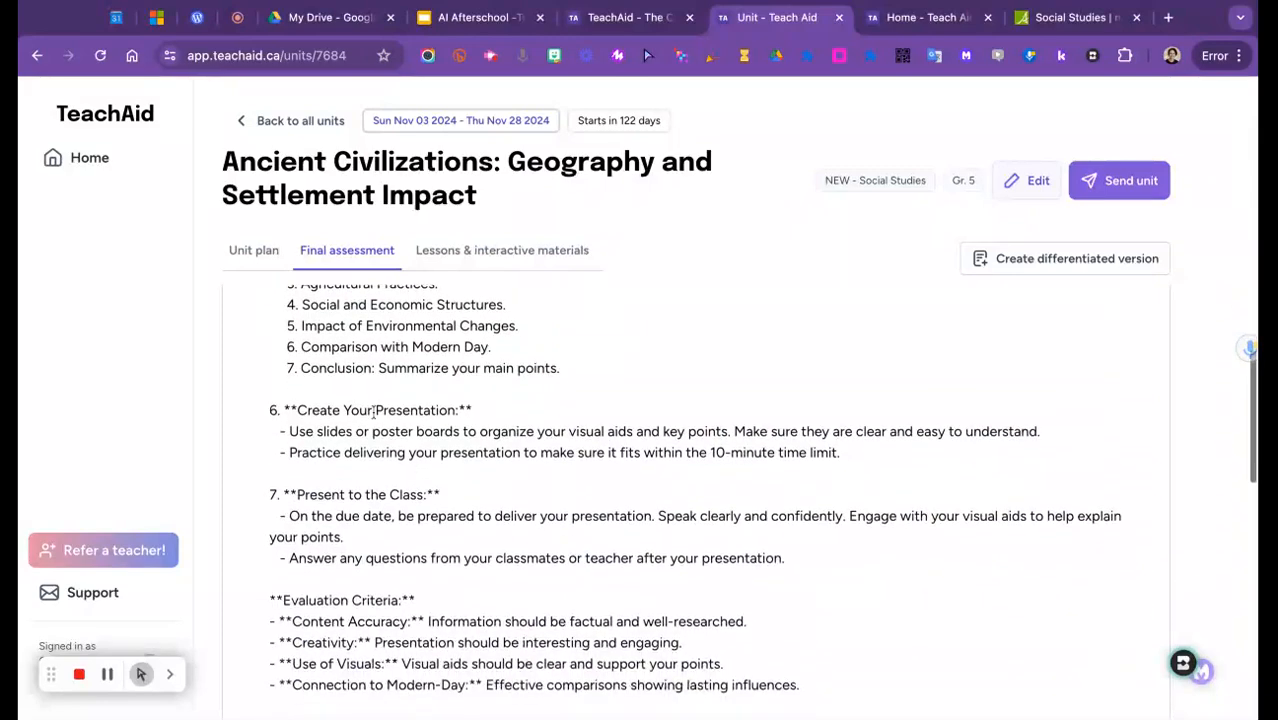
scroll(446, 451, down, 6)
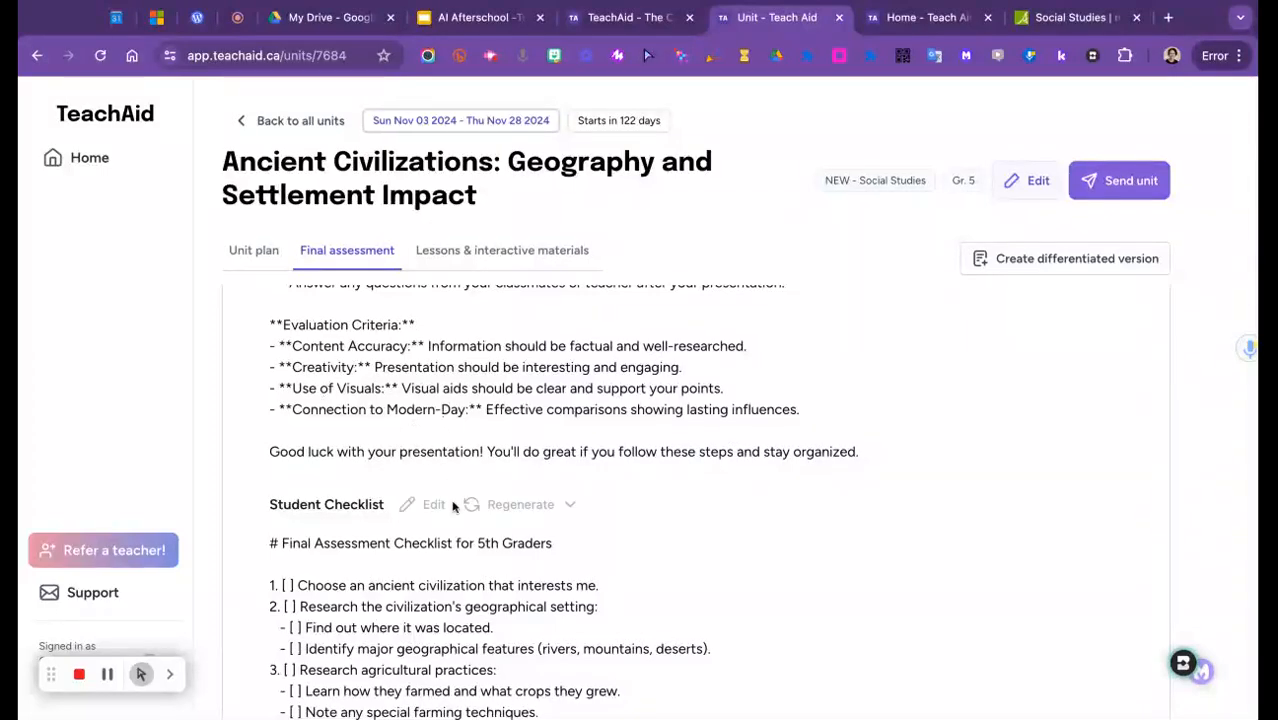
Step: Examine the Student Checklist for the final assessment from choosing a civilization through presenting to the class
scroll(772, 508, down, 3)
scroll(772, 508, down, 1)
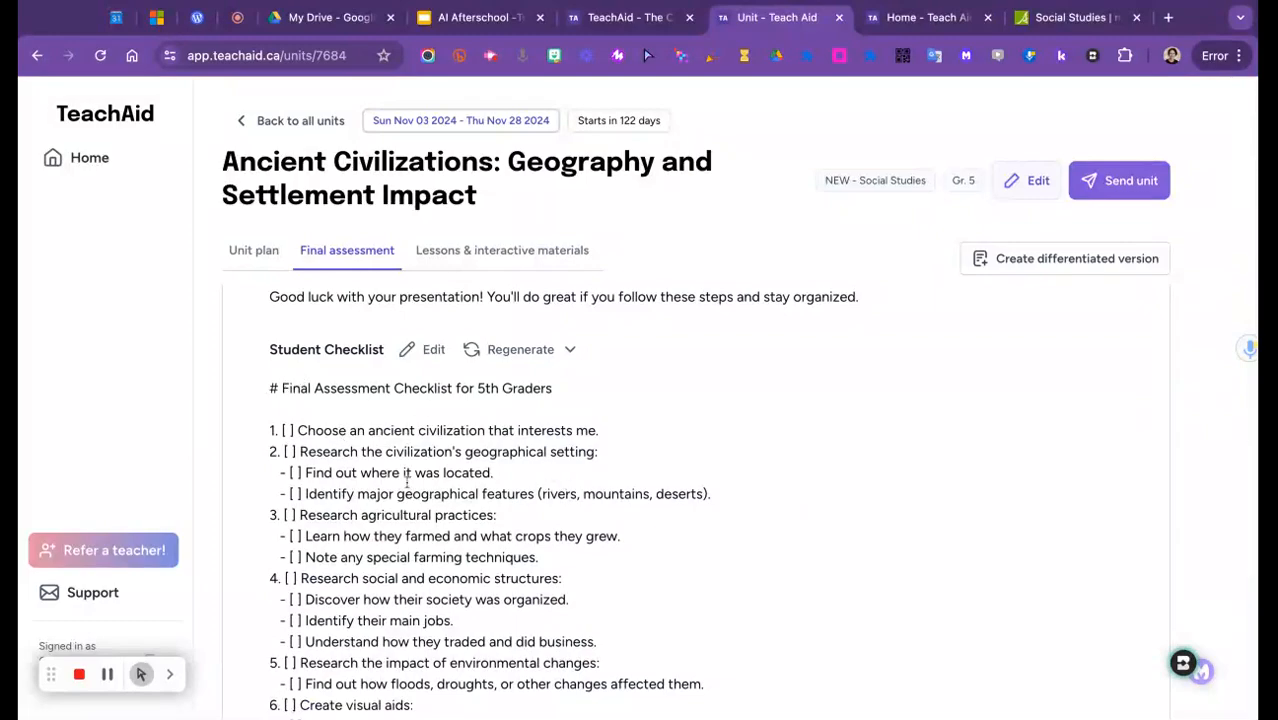
scroll(354, 482, down, 2)
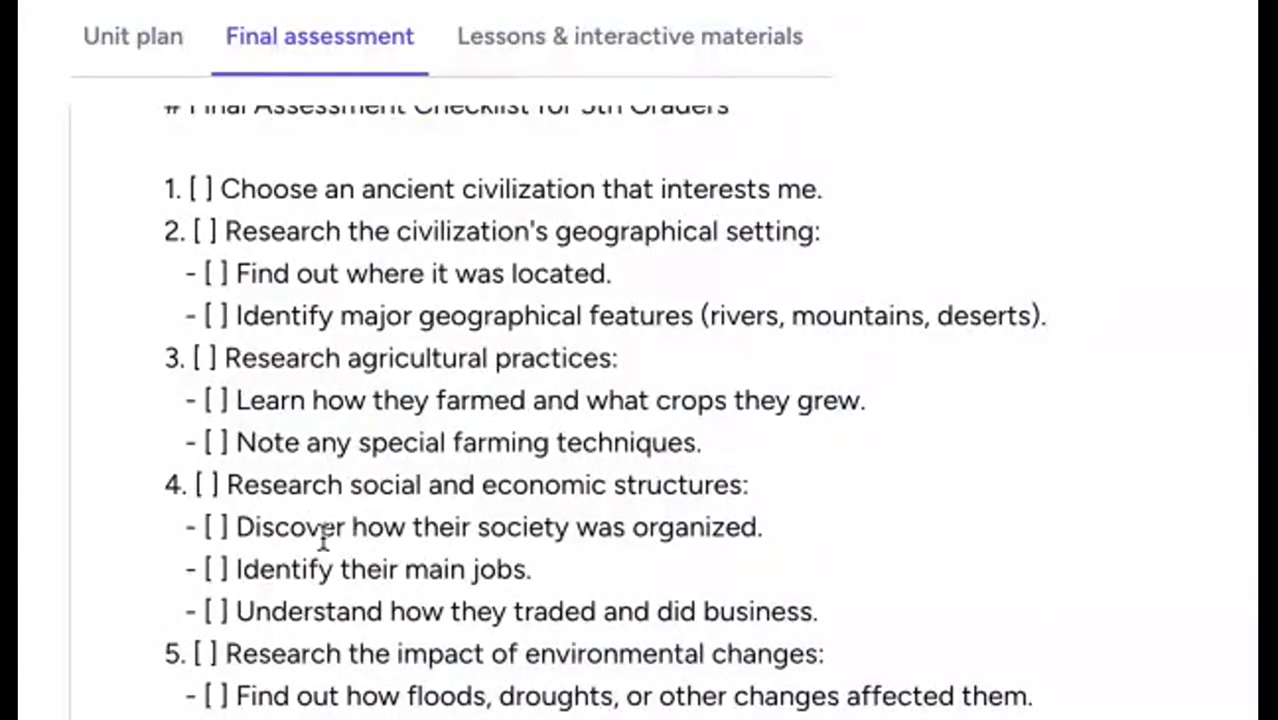
scroll(328, 534, down, 2)
scroll(324, 540, down, 4)
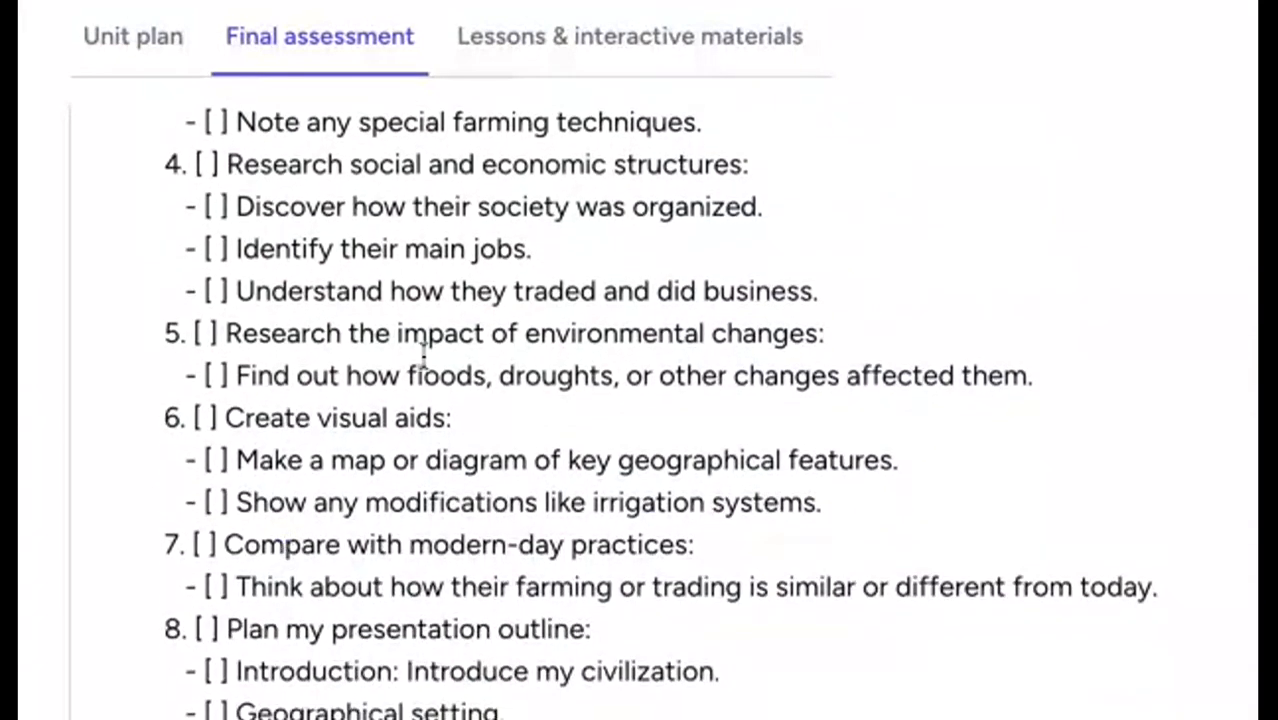
scroll(347, 572, down, 3)
scroll(347, 572, down, 7)
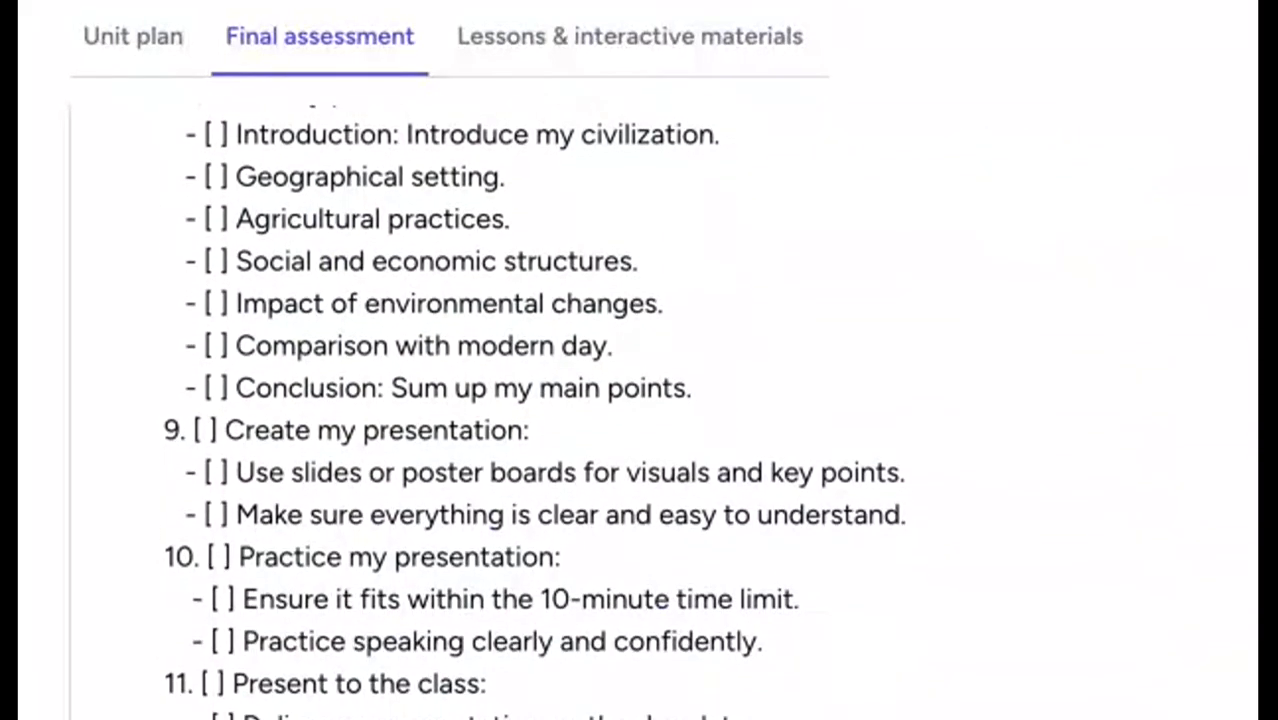
scroll(428, 548, down, 5)
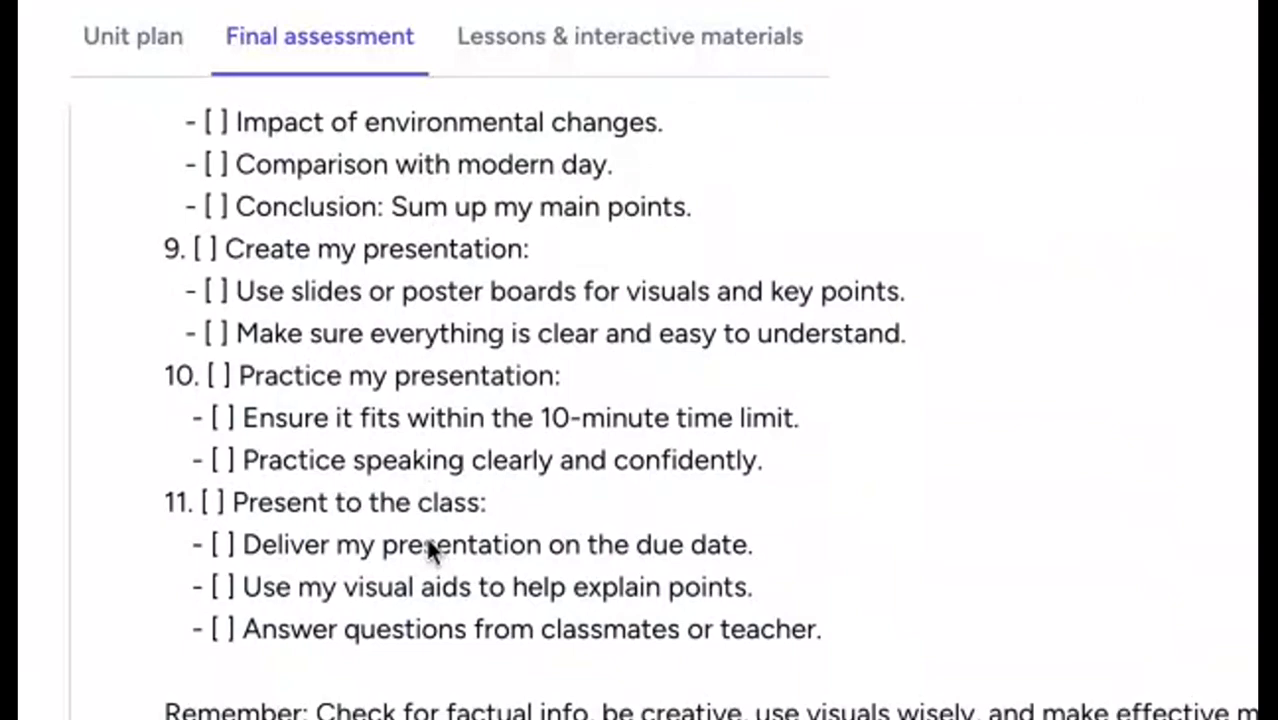
scroll(430, 548, up, 20)
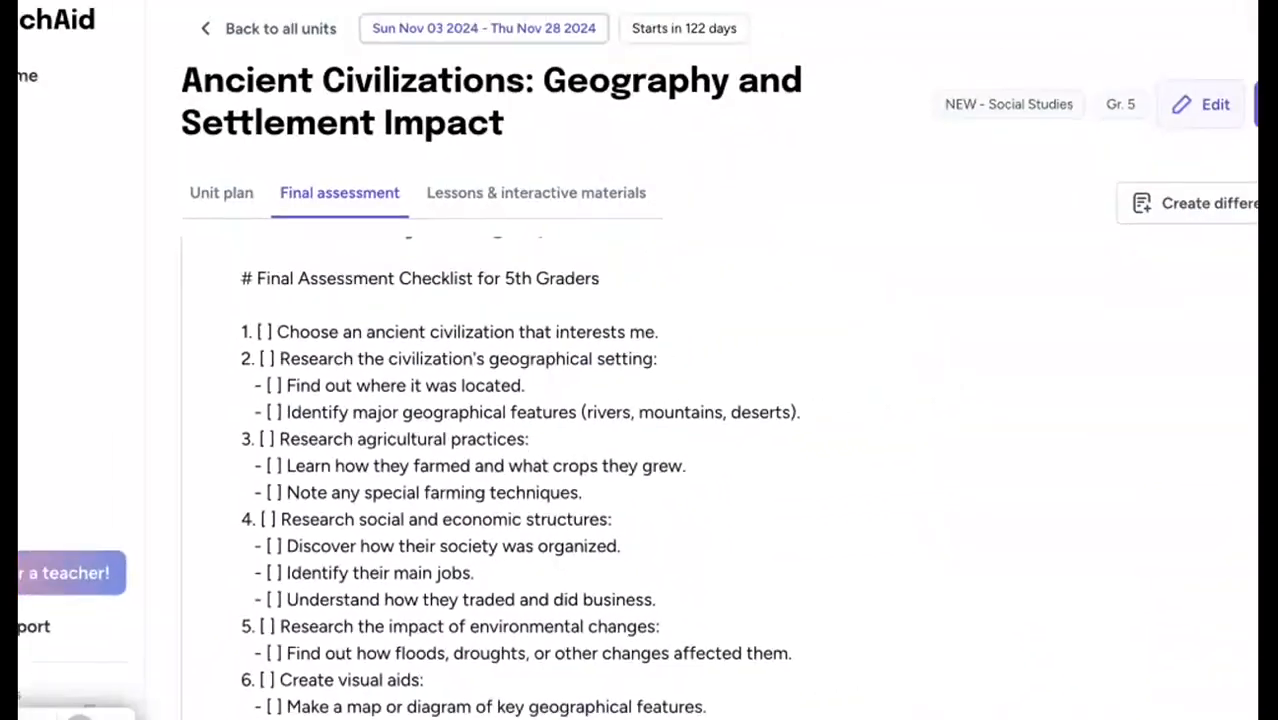
scroll(500, 450, down, 20)
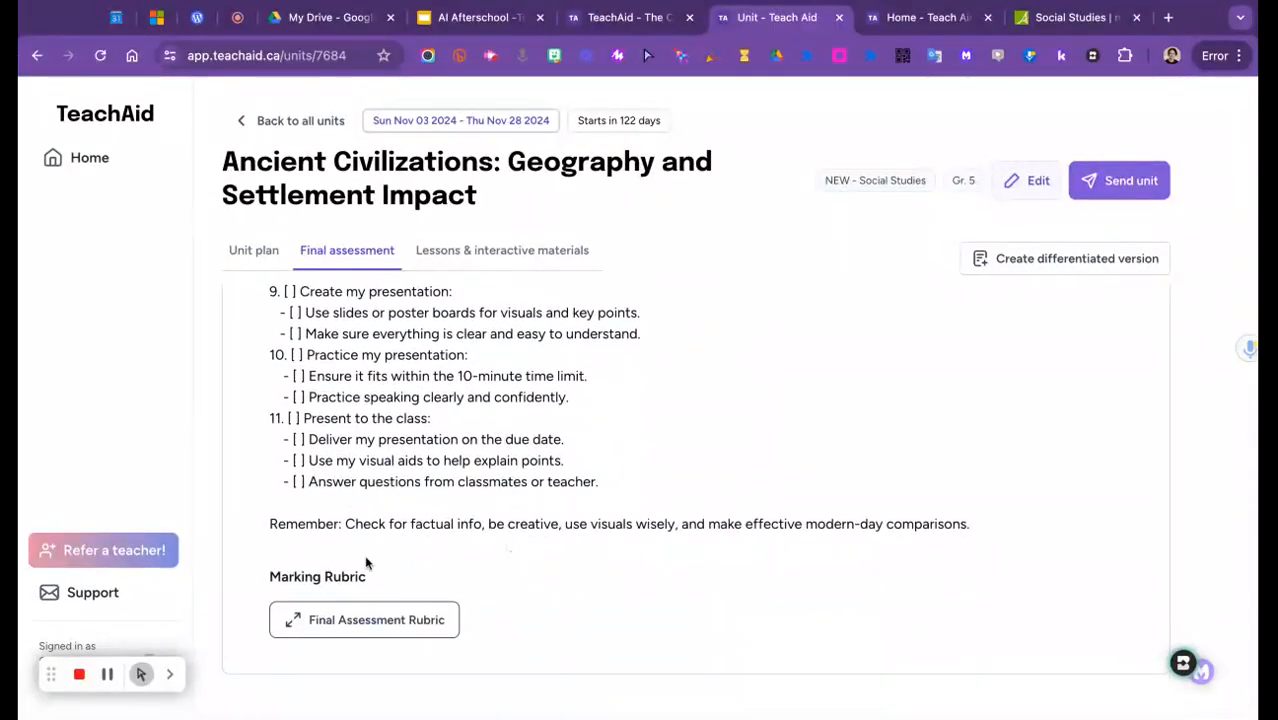
Step: Add a new criterion to the Final Assessment Rubric, and open the Knowledge and Understanding row for editing before closing the rubric
click(391, 625)
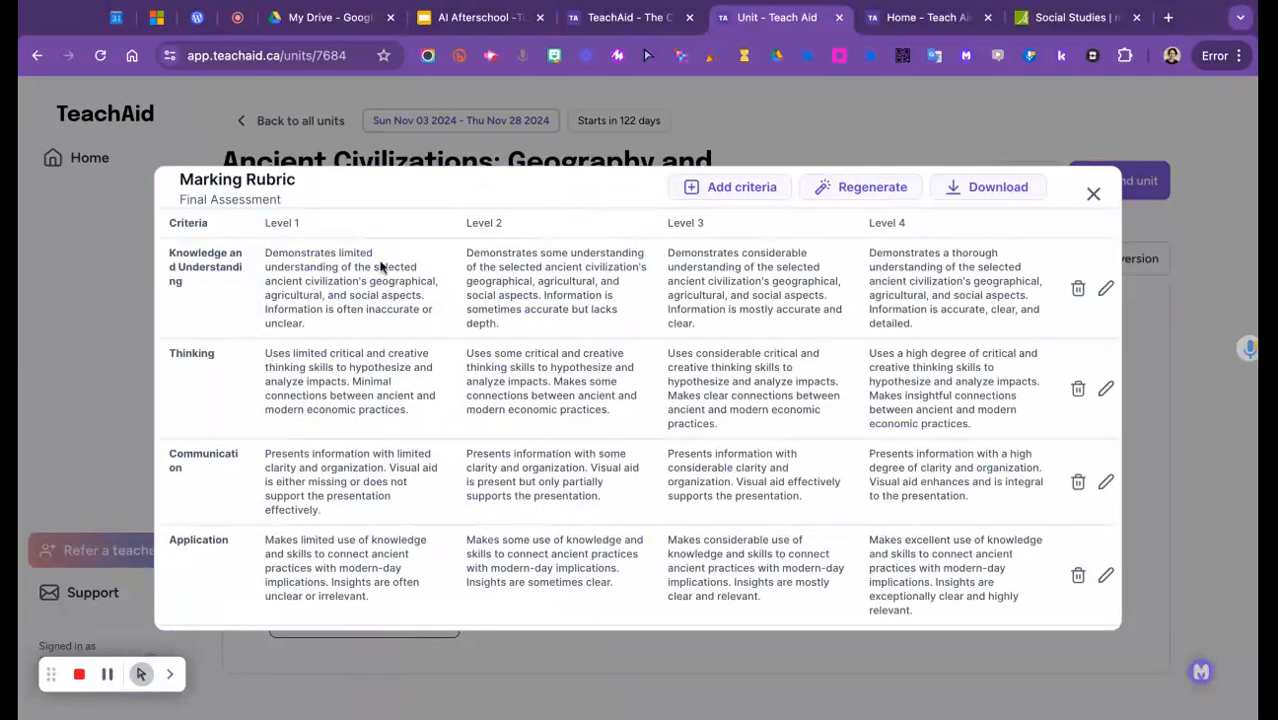
click(737, 189)
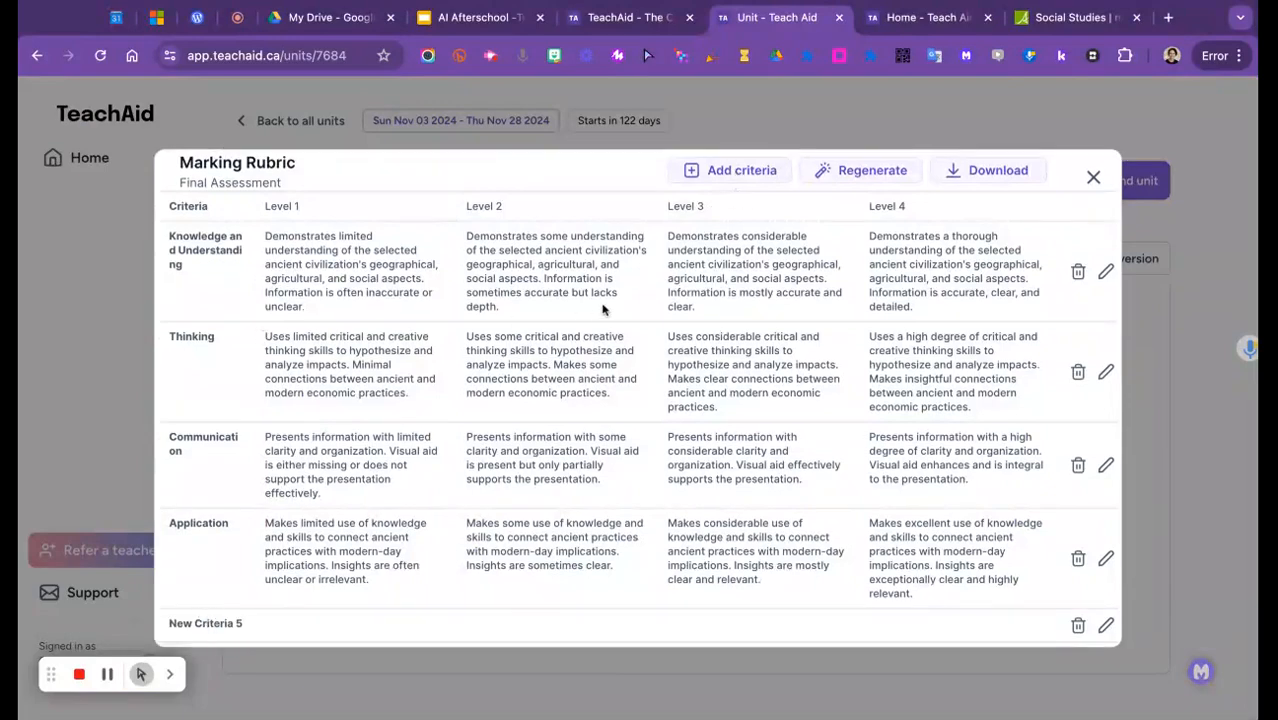
click(1106, 274)
click(210, 273)
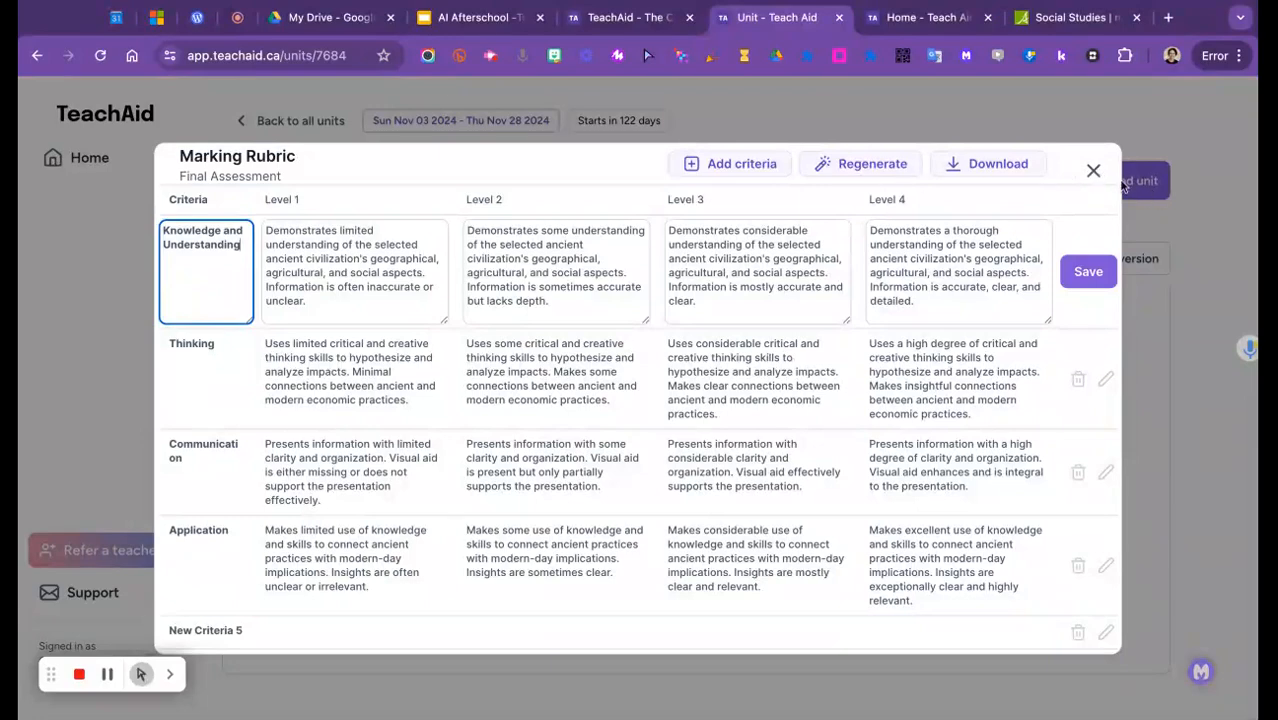
click(1093, 170)
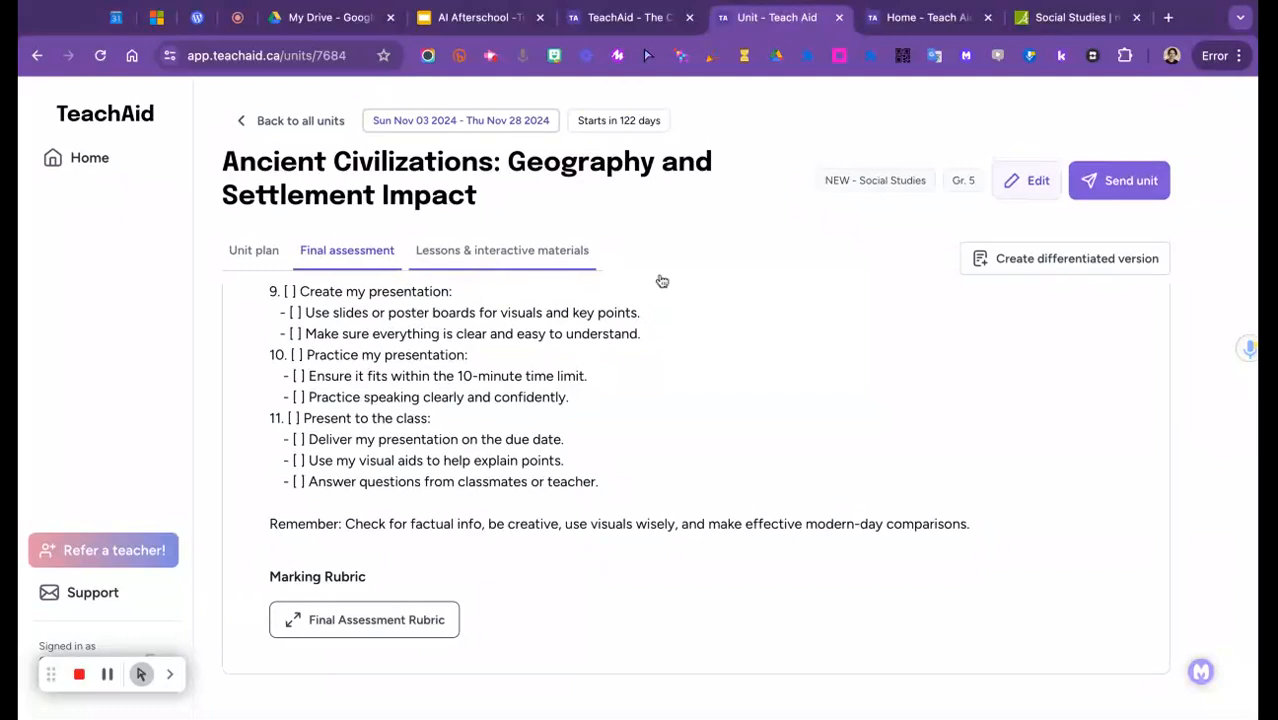
Step: Examine the options for creating a differentiated version of the final assessment, and close them without creating one
click(1044, 258)
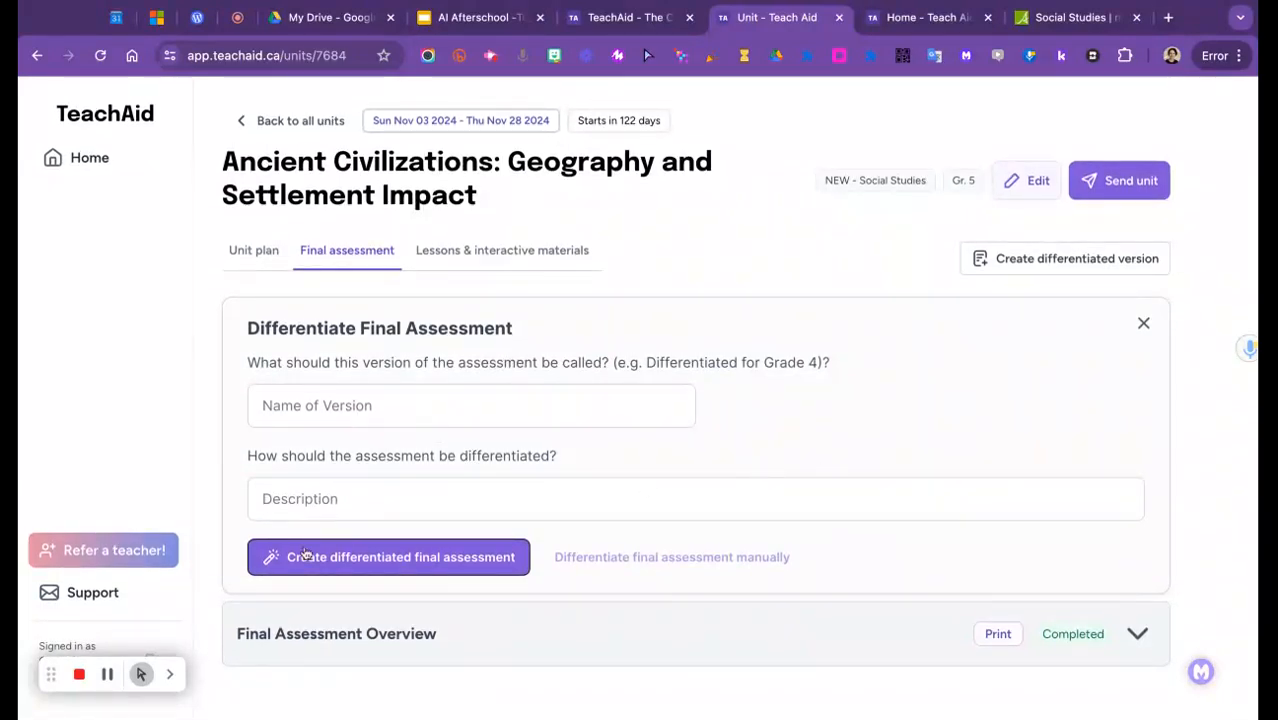
scroll(482, 599, down, 1)
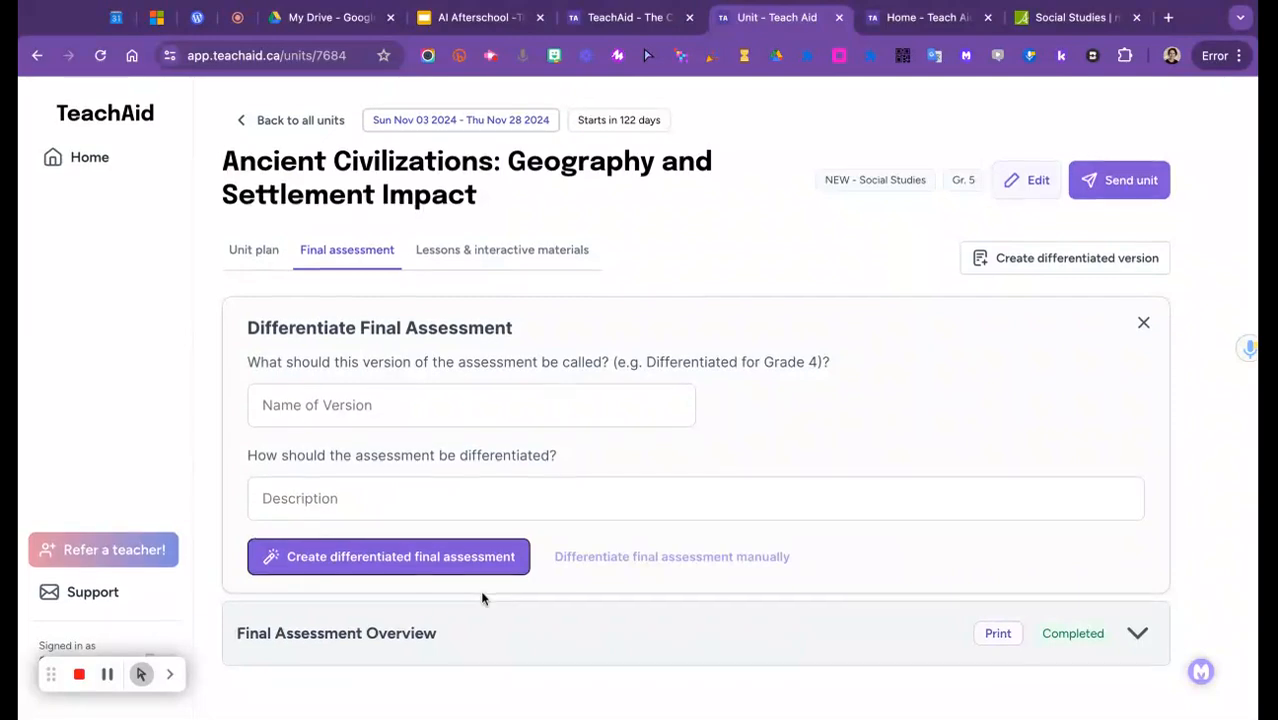
click(1144, 321)
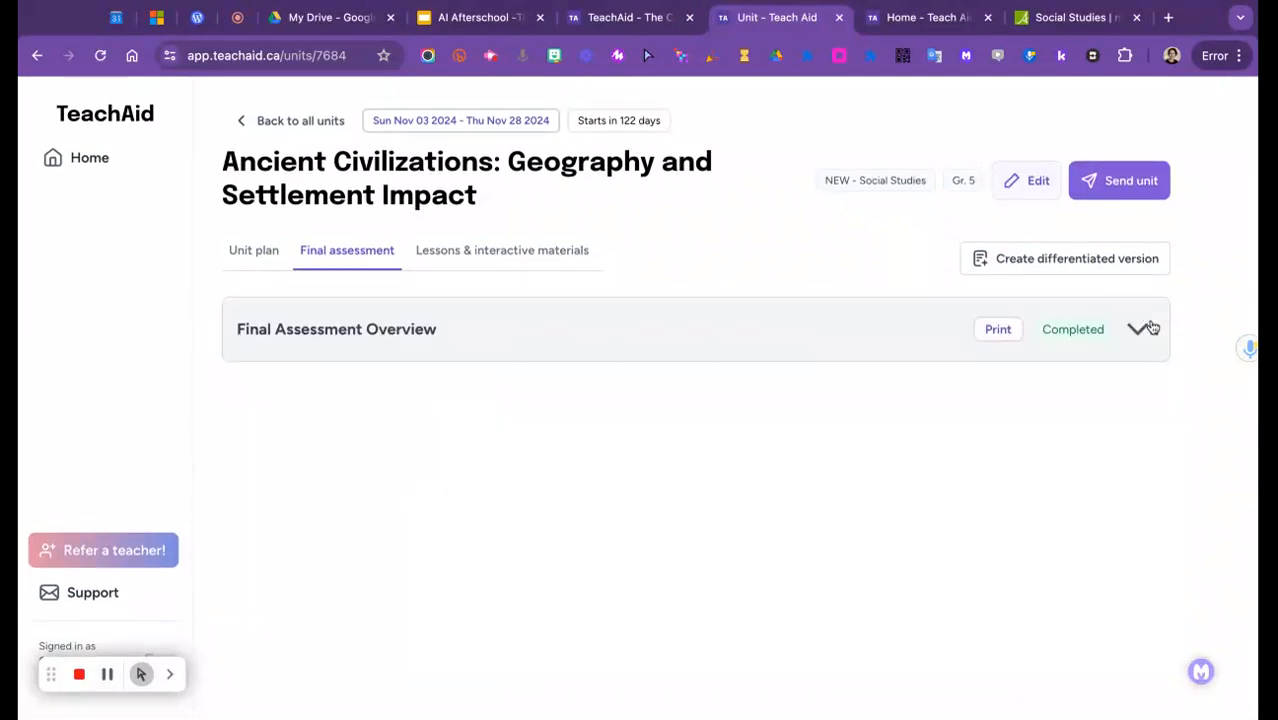
Step: Open the unit's lessons and interactive materials and look through the full list of lesson titles
click(523, 256)
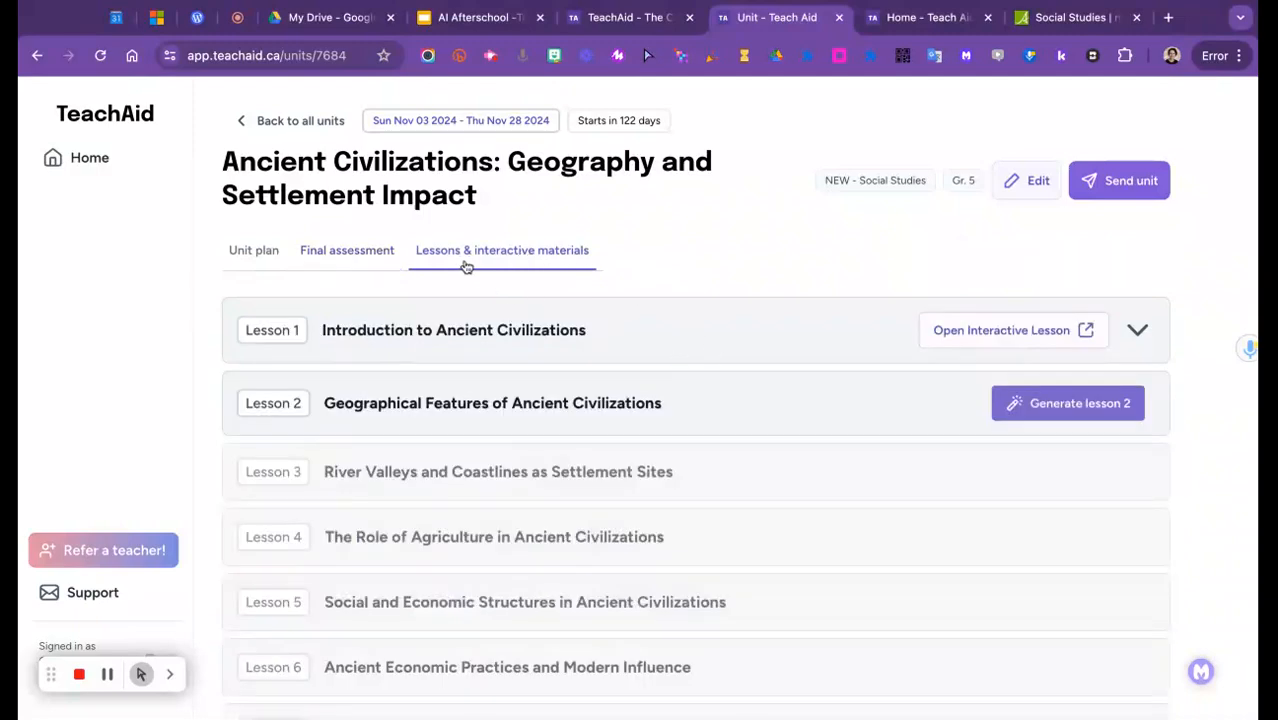
scroll(445, 436, down, 5)
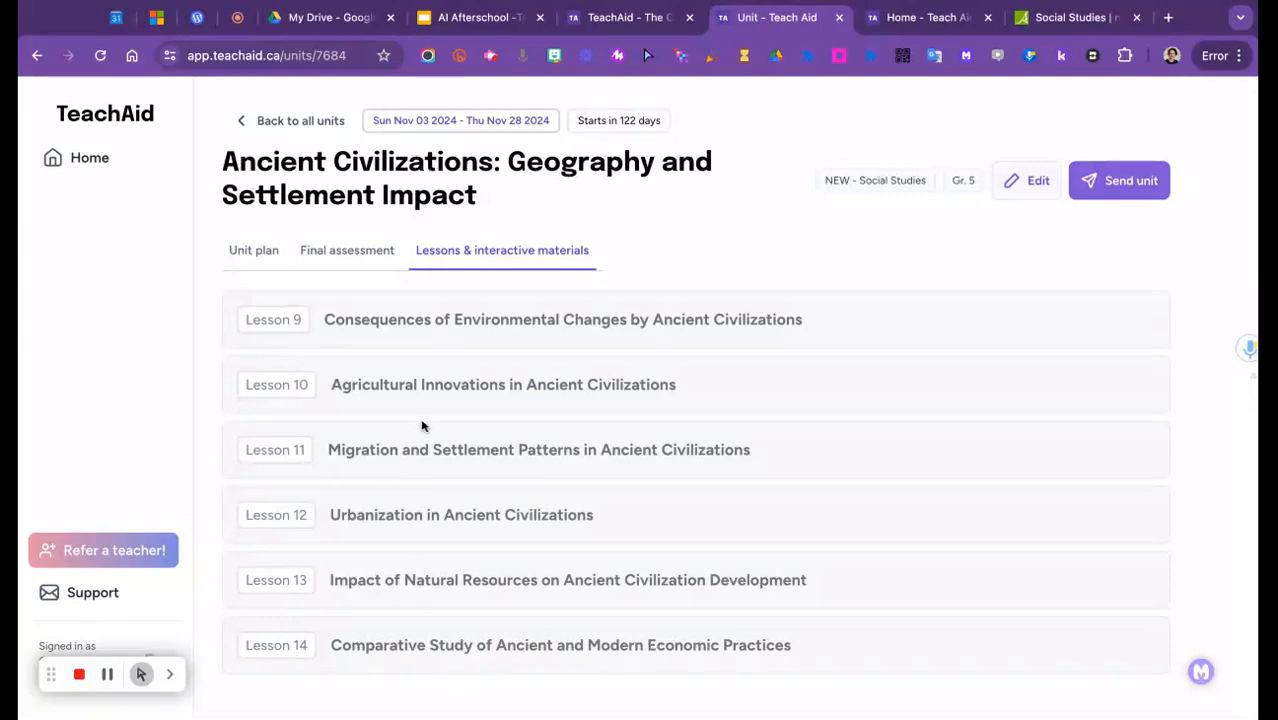
scroll(423, 428, up, 4)
scroll(423, 428, up, 2)
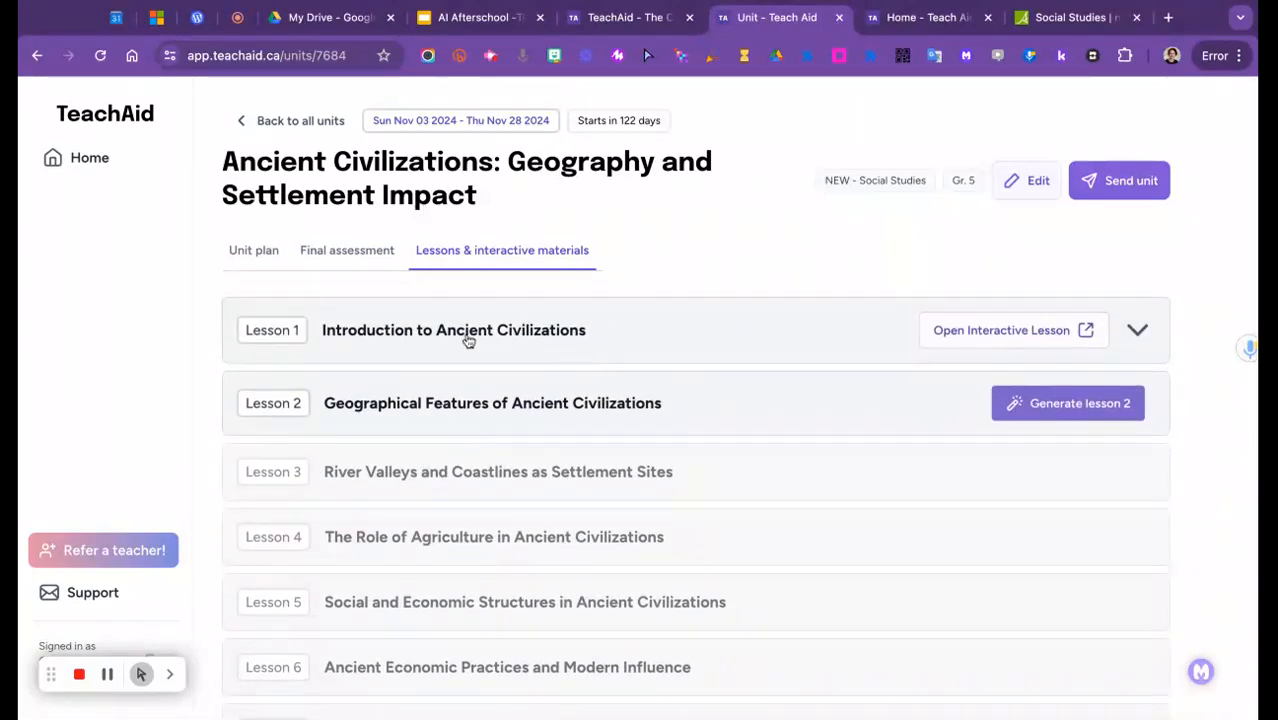
Step: Open the interactive version of Lesson 1, select its Introduction title slide and bring up the image and video suggestions
click(1018, 330)
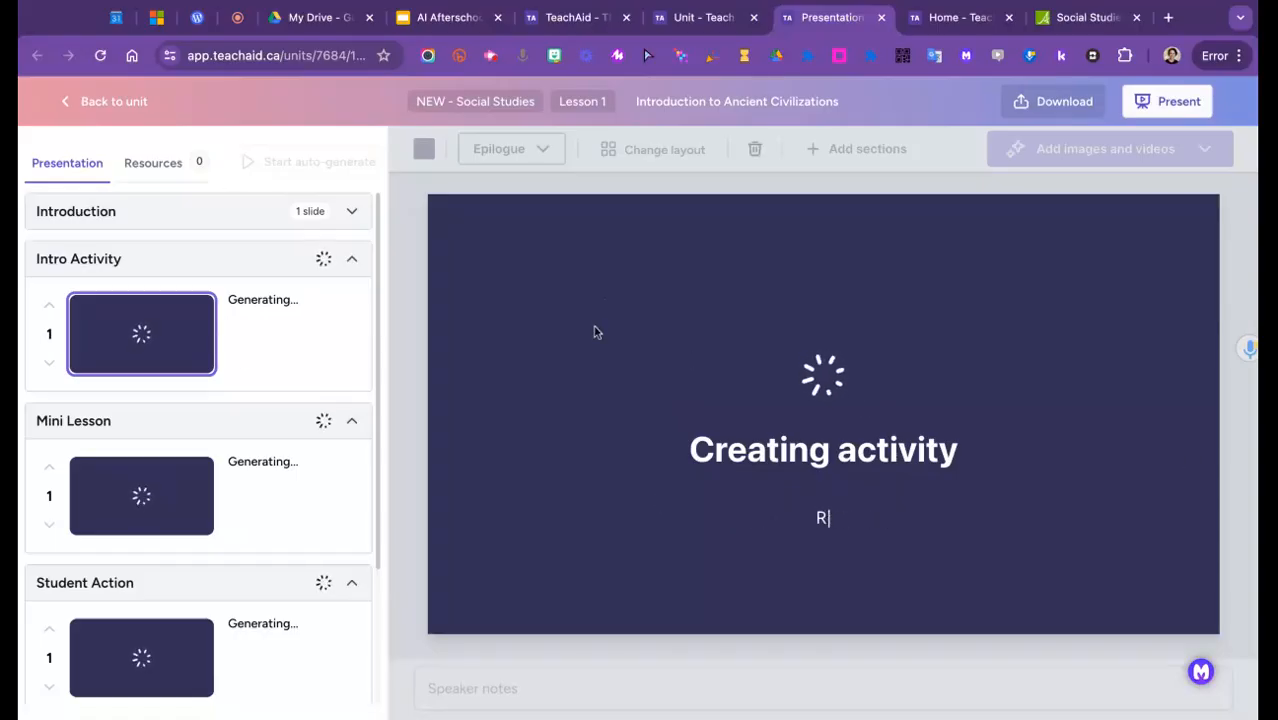
click(178, 218)
click(146, 275)
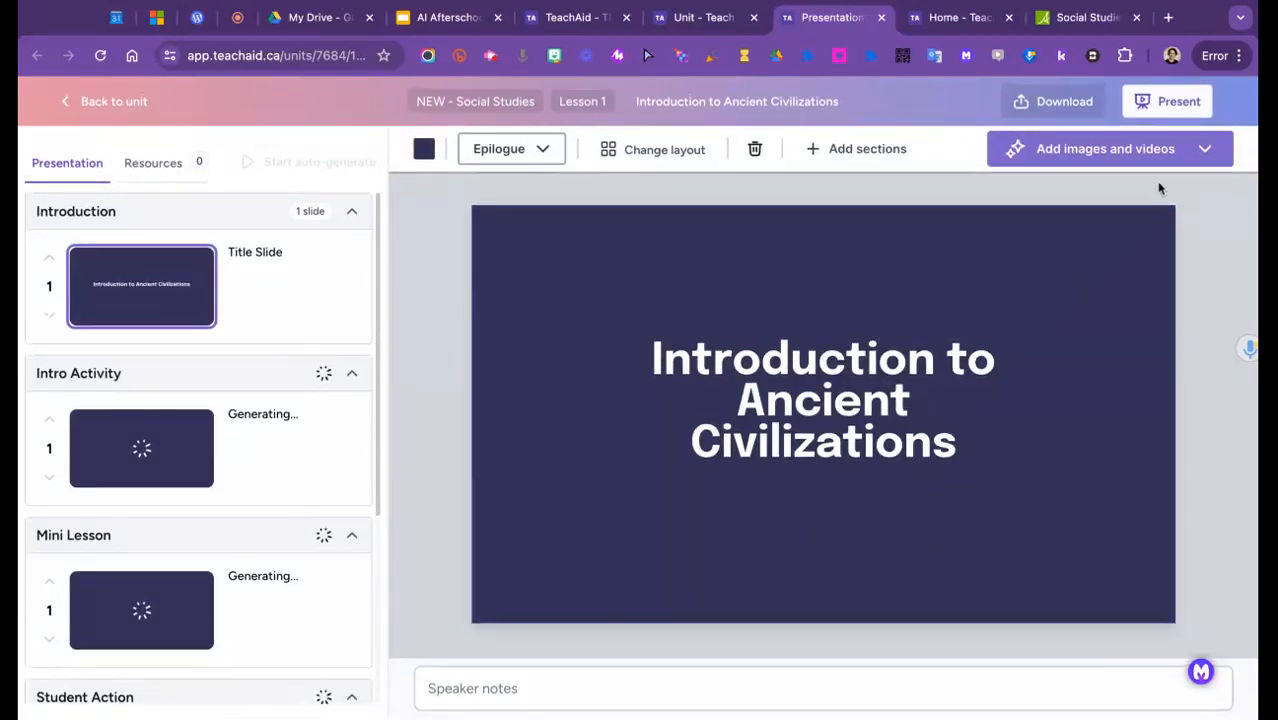
click(1206, 151)
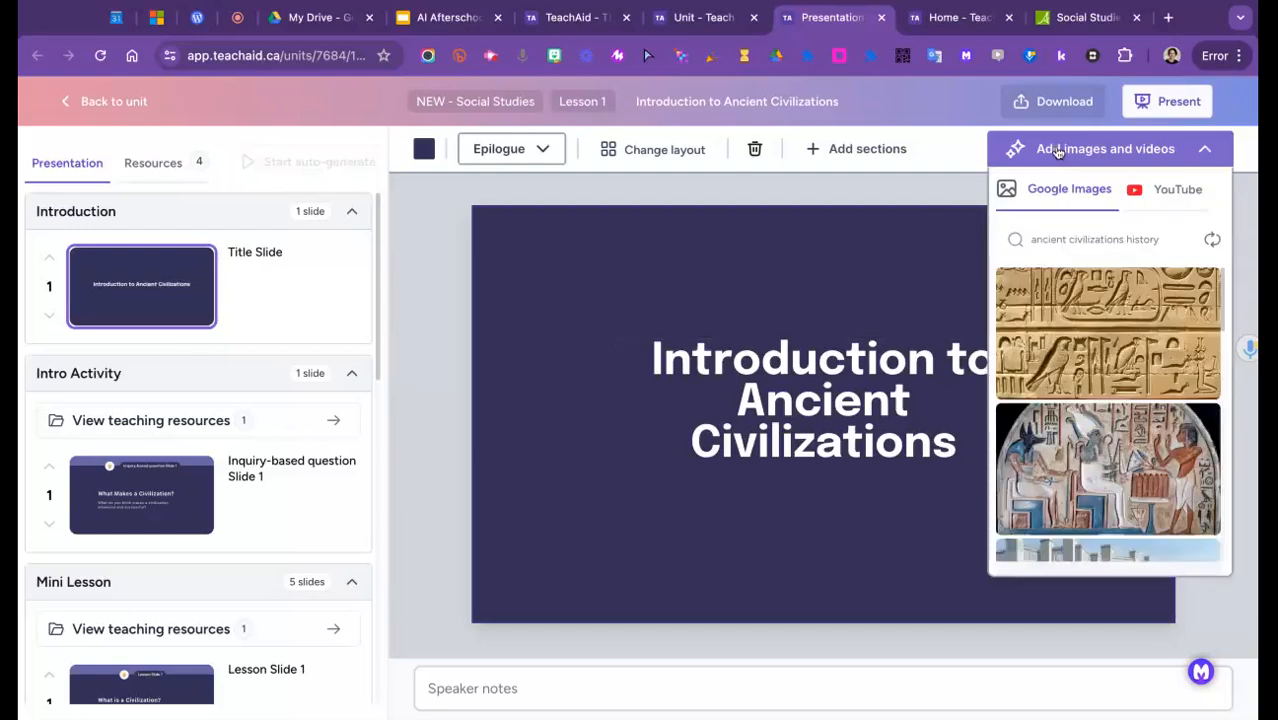
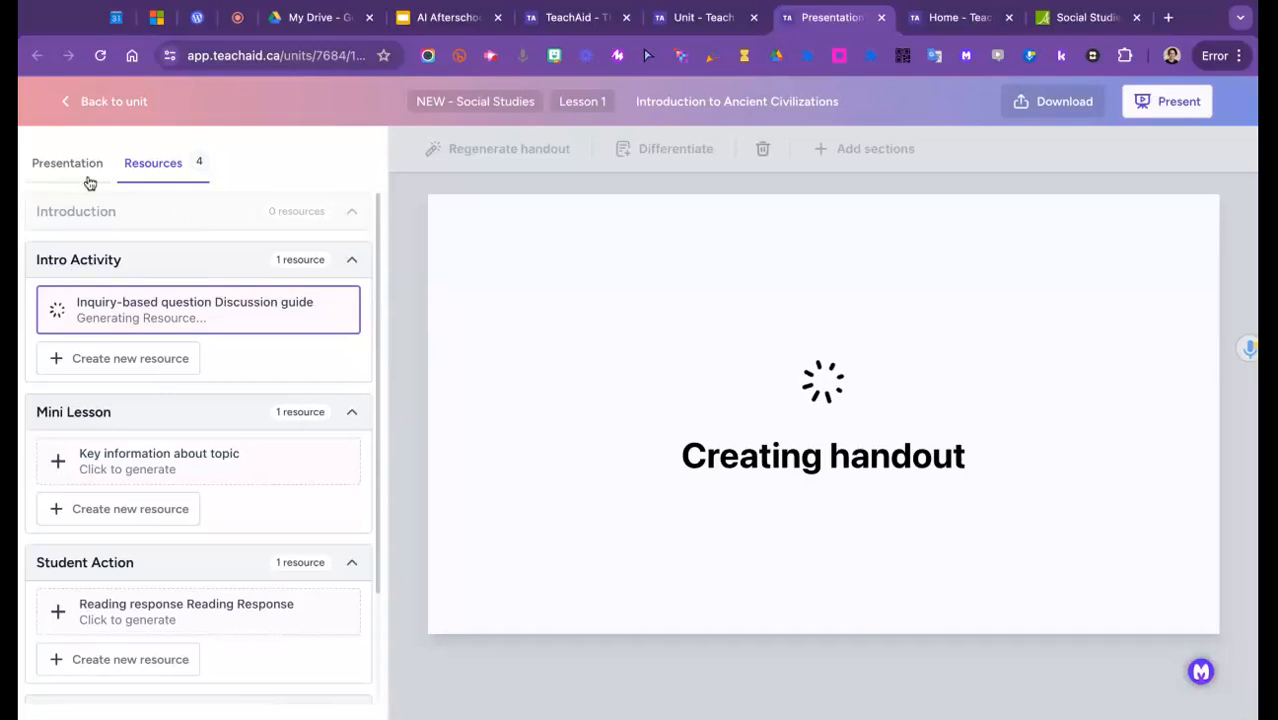
Step: View the Intro Activity's inquiry-based question slide and generate the Inquiry-based question Discussion guide
click(40, 165)
scroll(145, 480, down, 2)
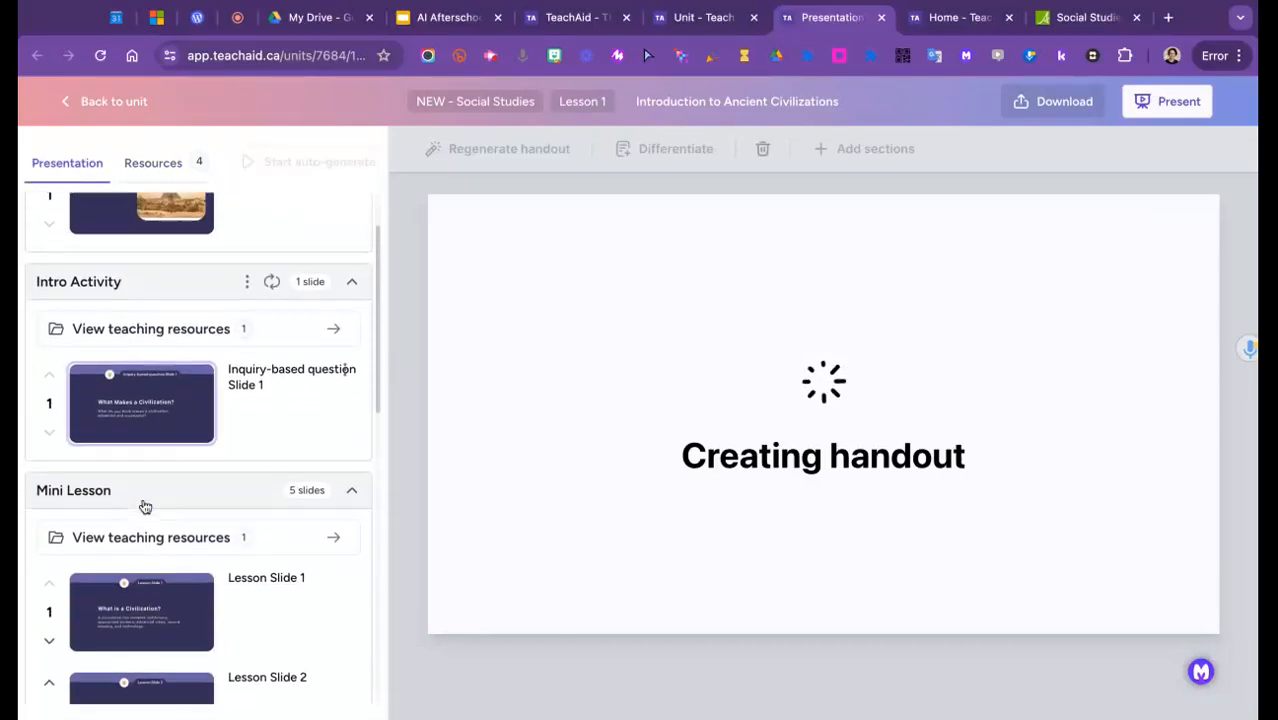
click(148, 432)
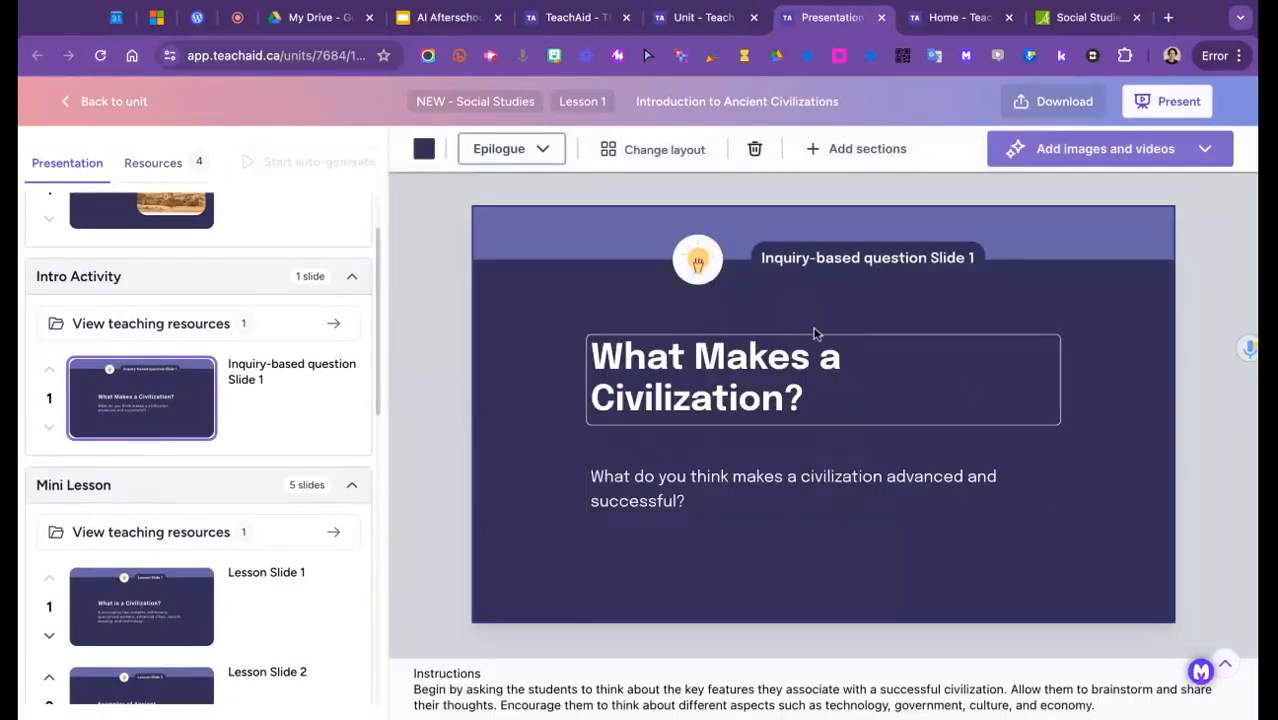
click(138, 172)
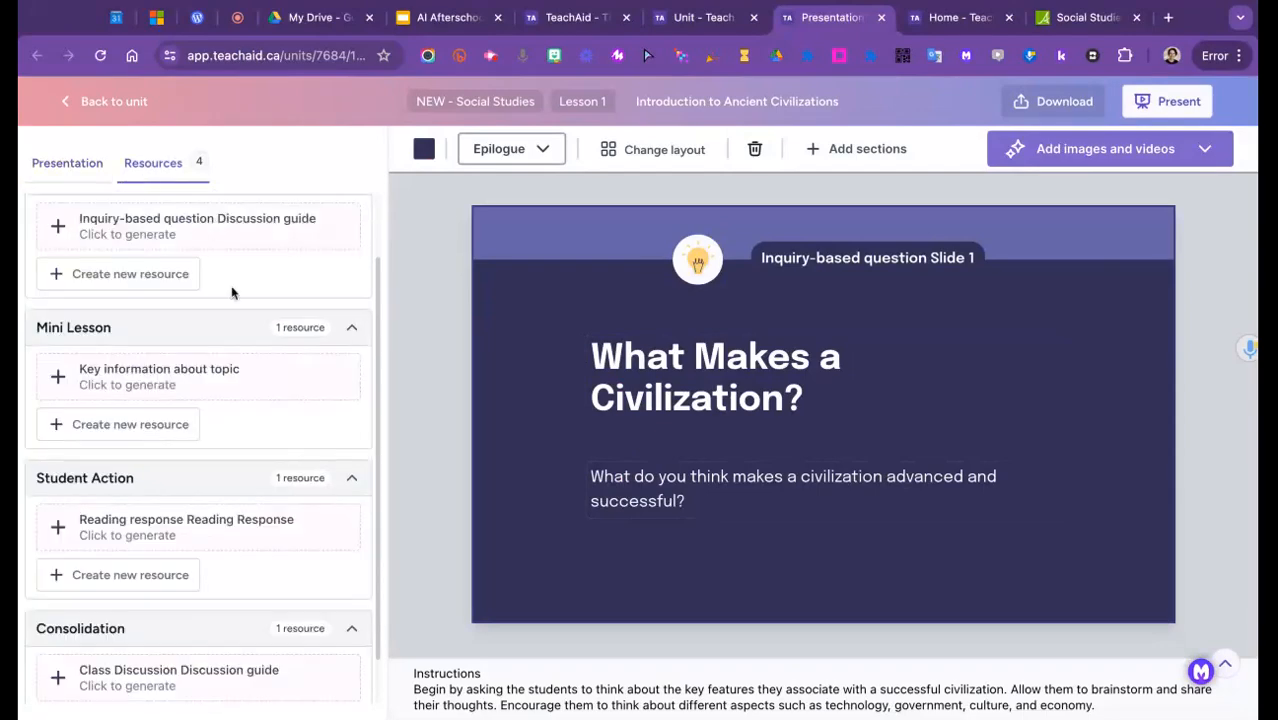
scroll(120, 306, up, 2)
click(140, 304)
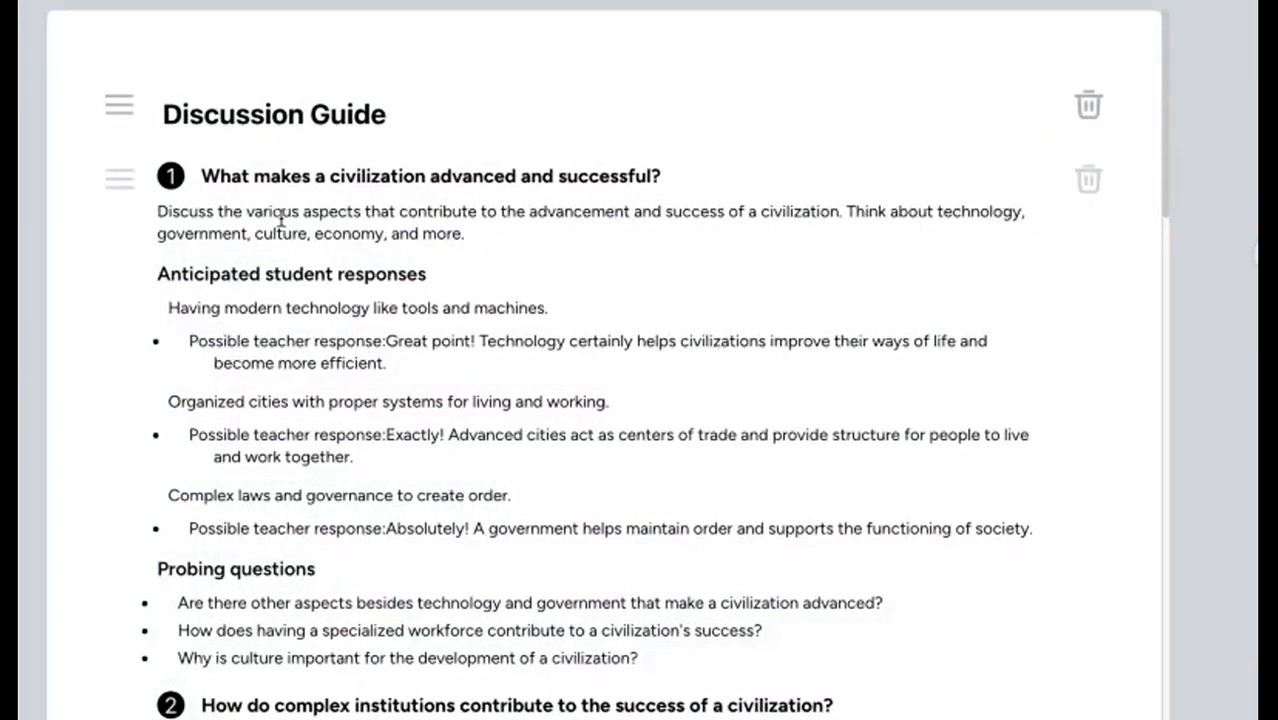
Step: Move the advanced technology question above the specialized workers question in the Discussion Guide, and delete the moved question
scroll(276, 200, down, 3)
scroll(160, 480, down, 10)
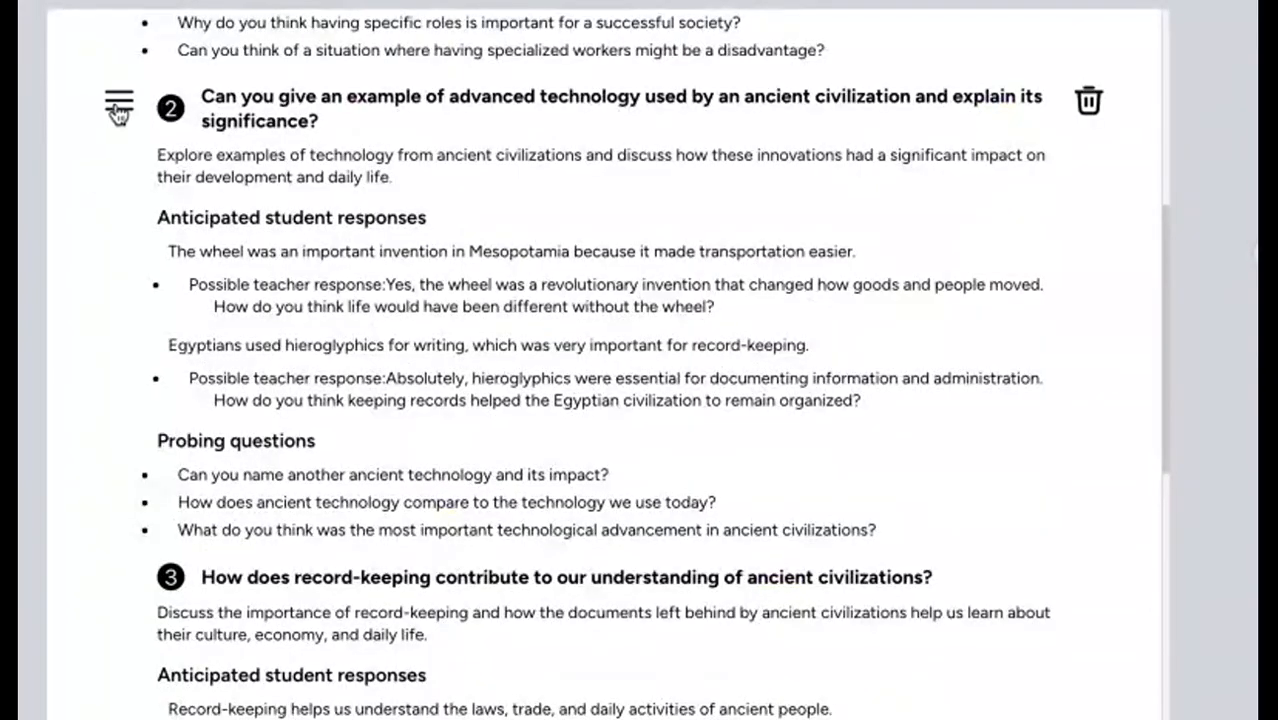
drag(119, 112, 119, 110)
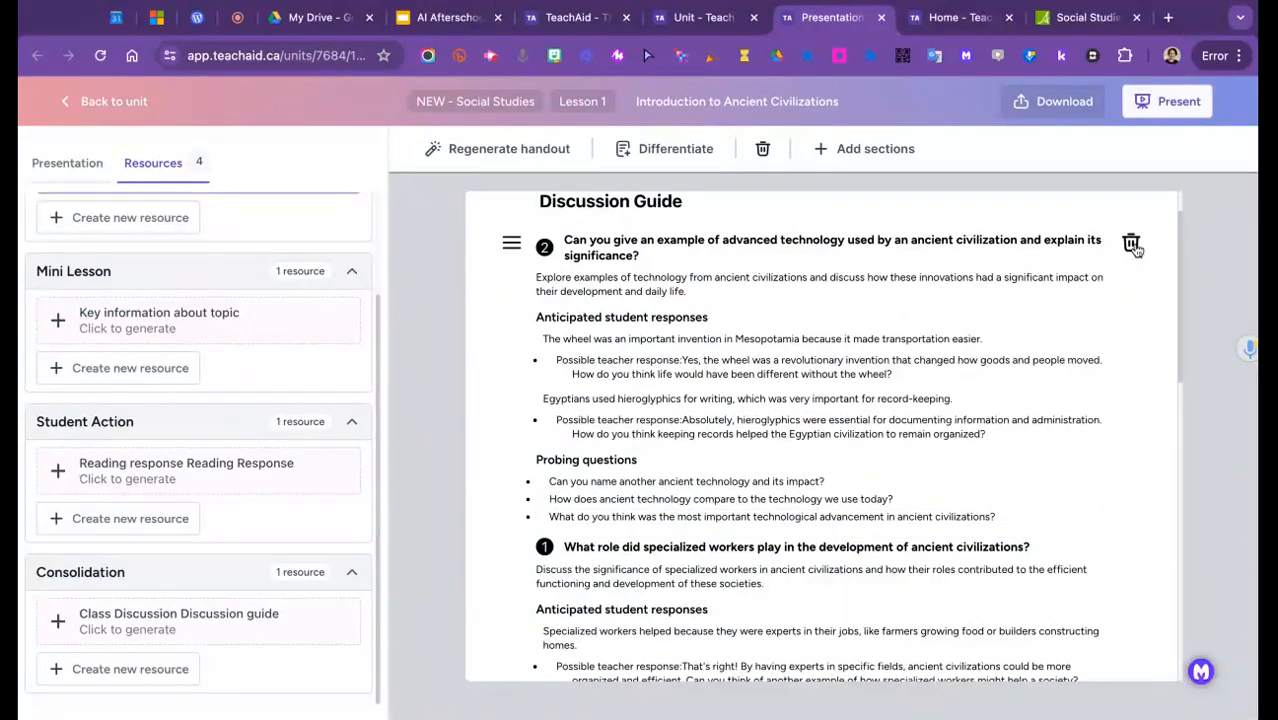
click(1132, 245)
click(1082, 306)
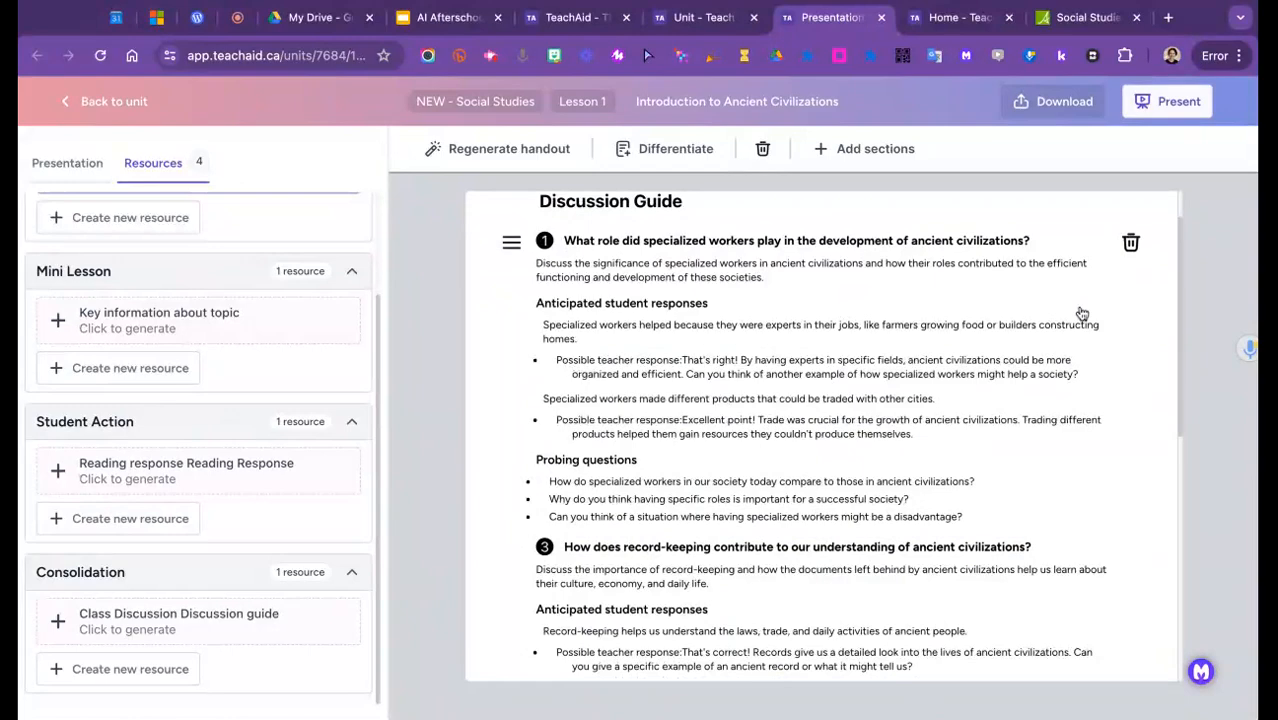
Step: Examine the remaining Discussion Guide questions with their anticipated student responses, possible teacher responses and probing questions
scroll(680, 435, down, 2)
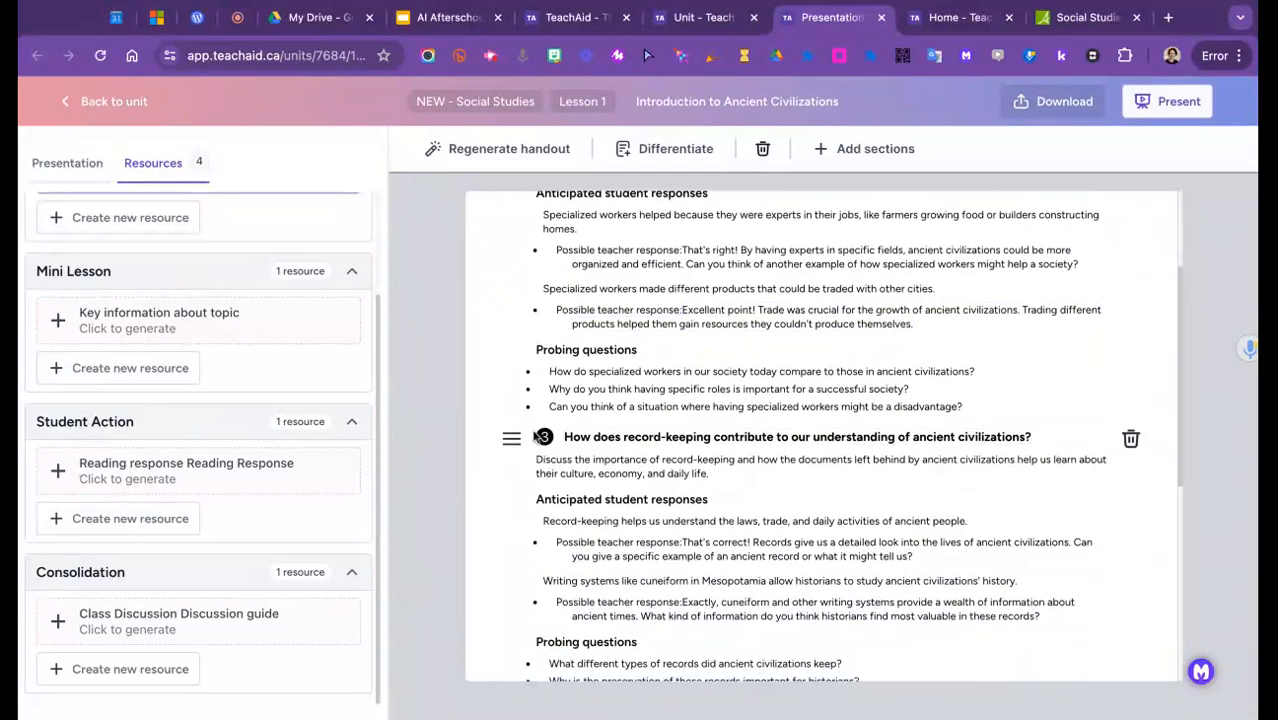
scroll(645, 450, down, 3)
scroll(627, 476, down, 1)
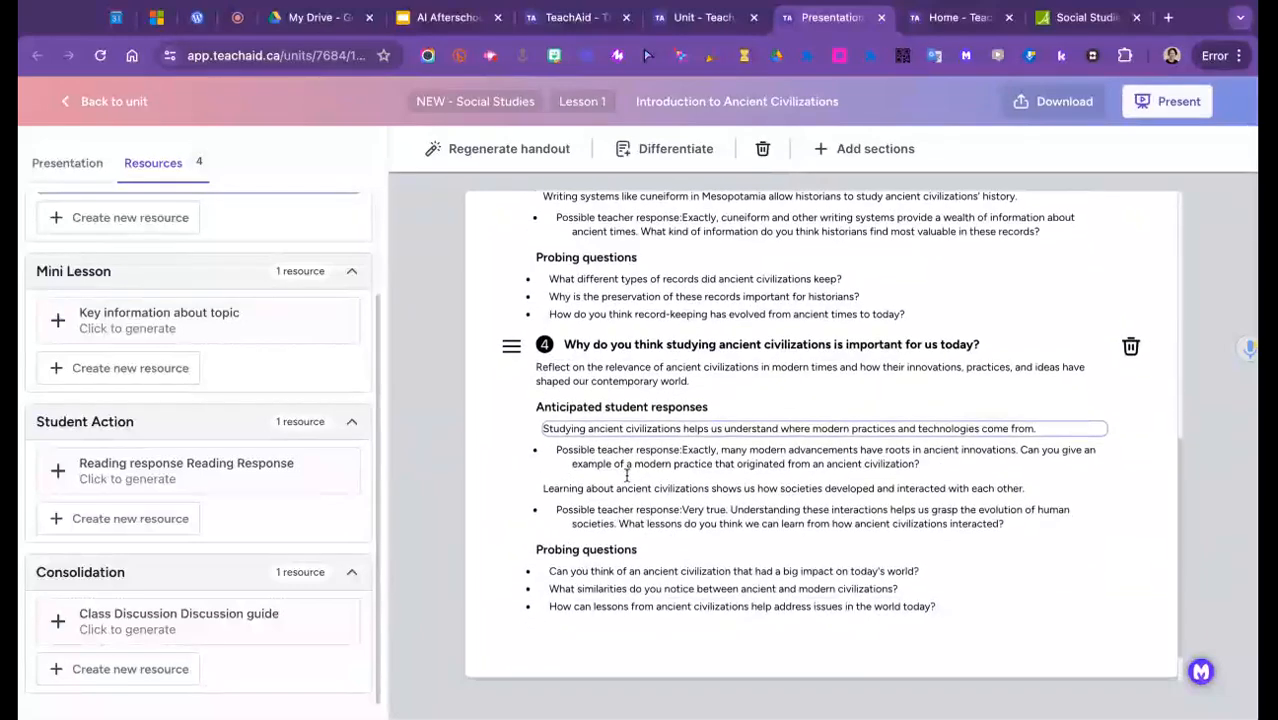
click(614, 408)
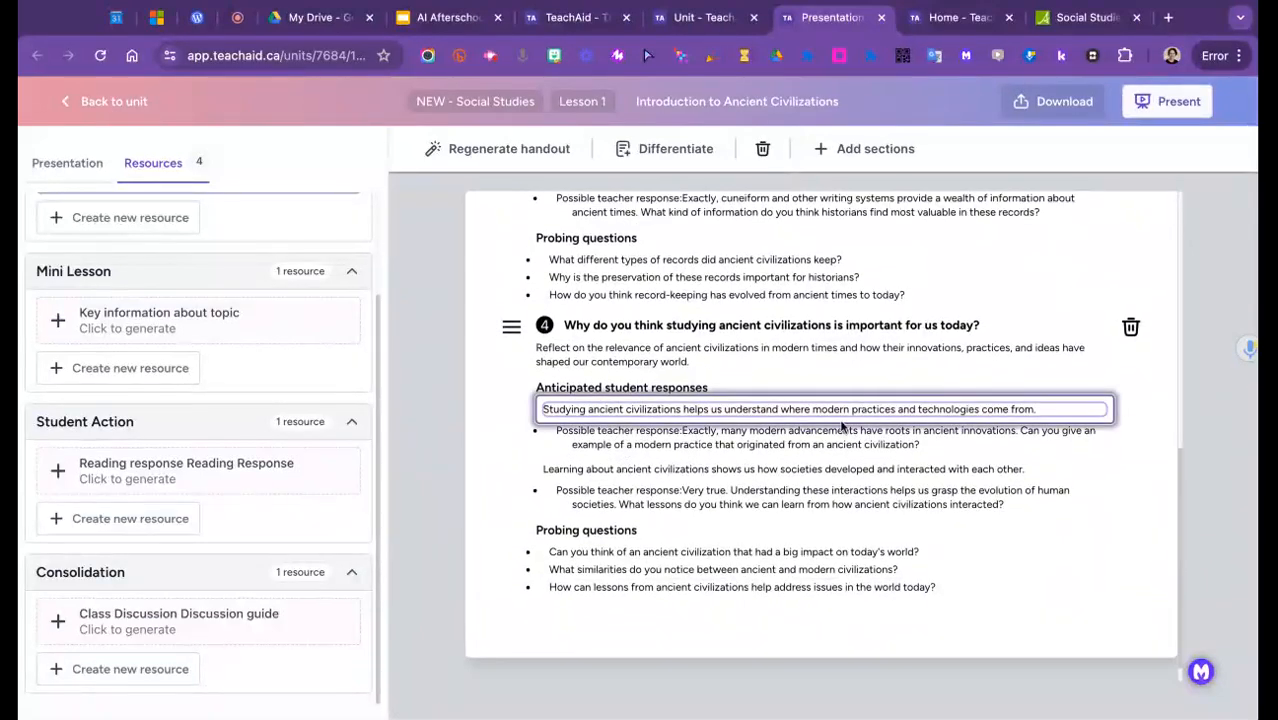
scroll(610, 515, down, 1)
scroll(618, 500, up, 5)
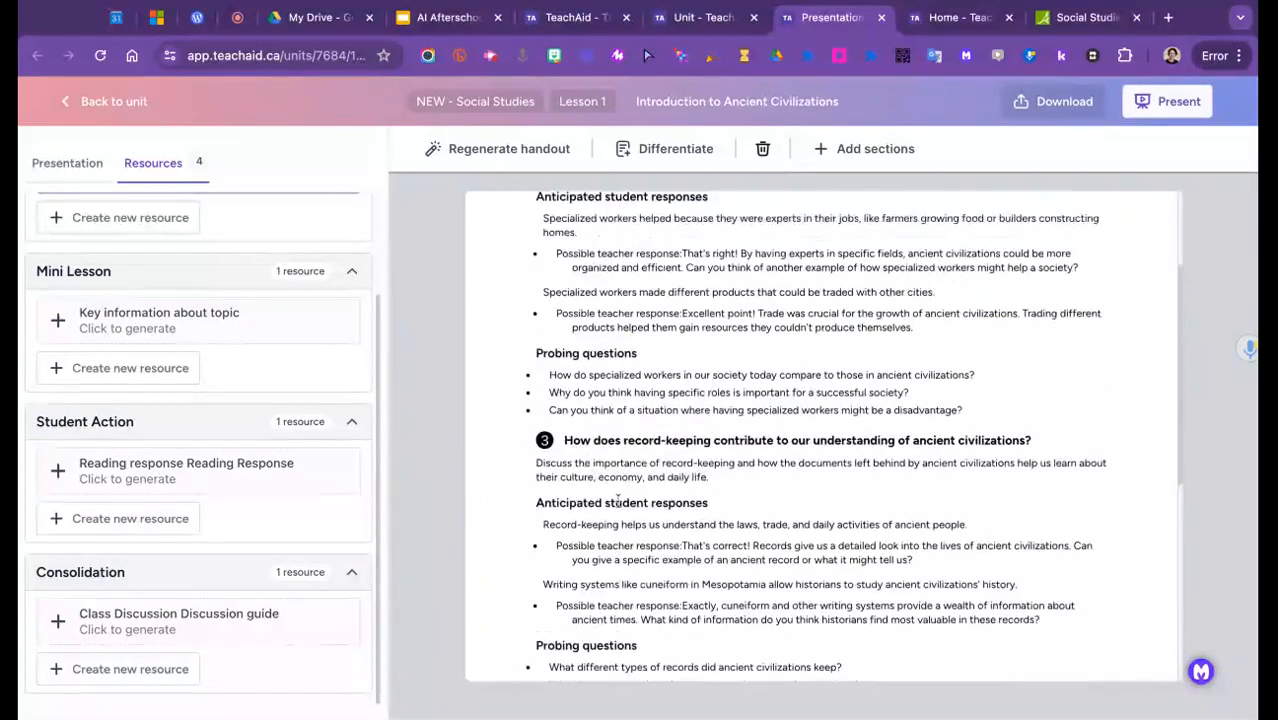
scroll(820, 440, down, 1)
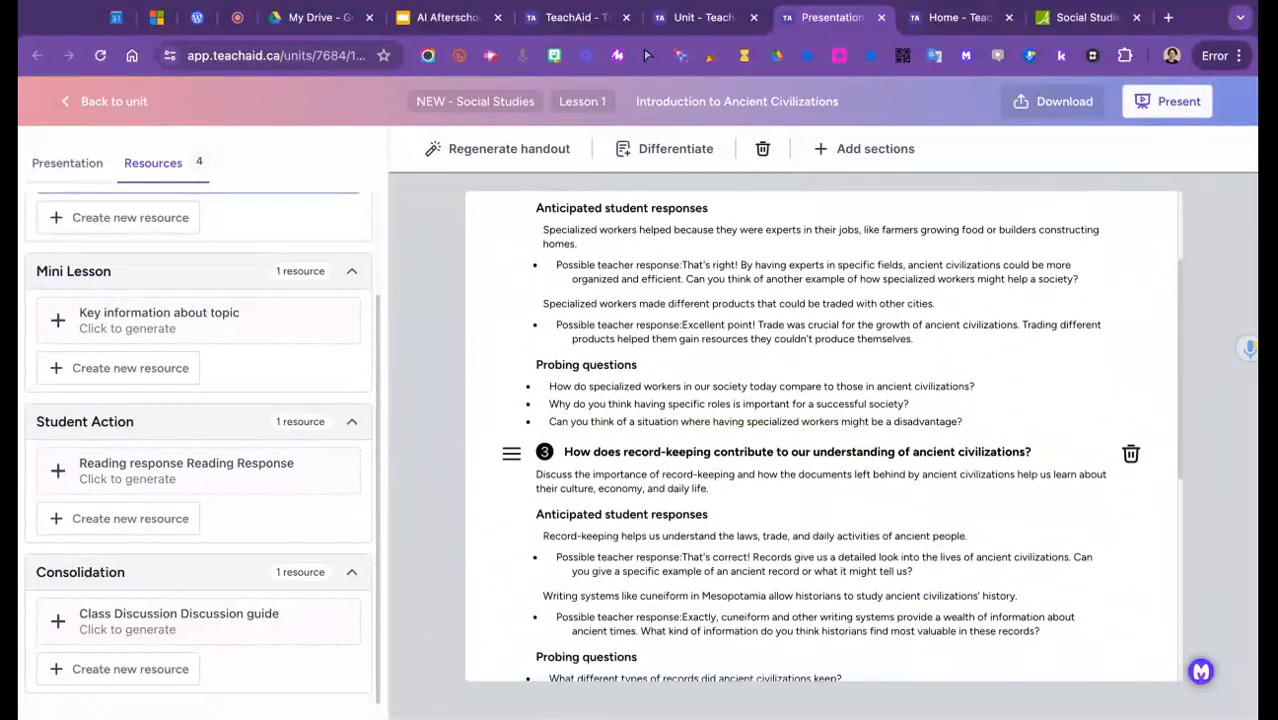
scroll(480, 545, down, 4)
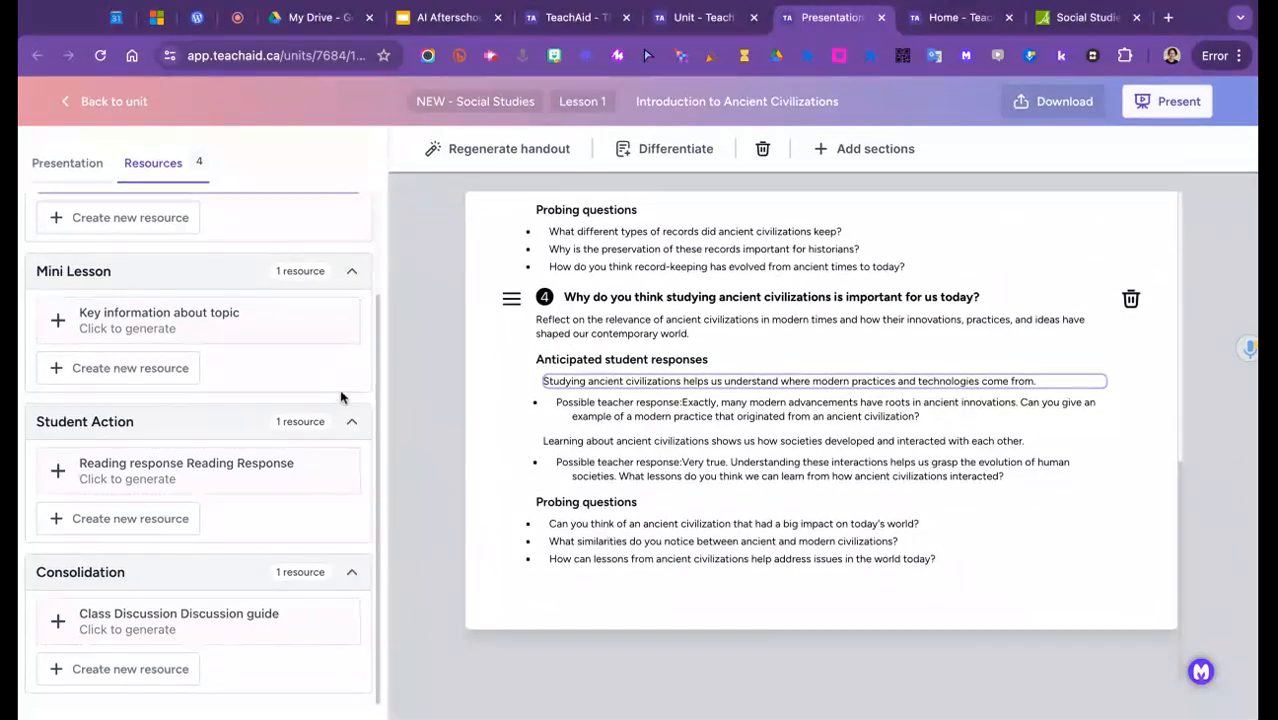
scroll(680, 347, up, 12)
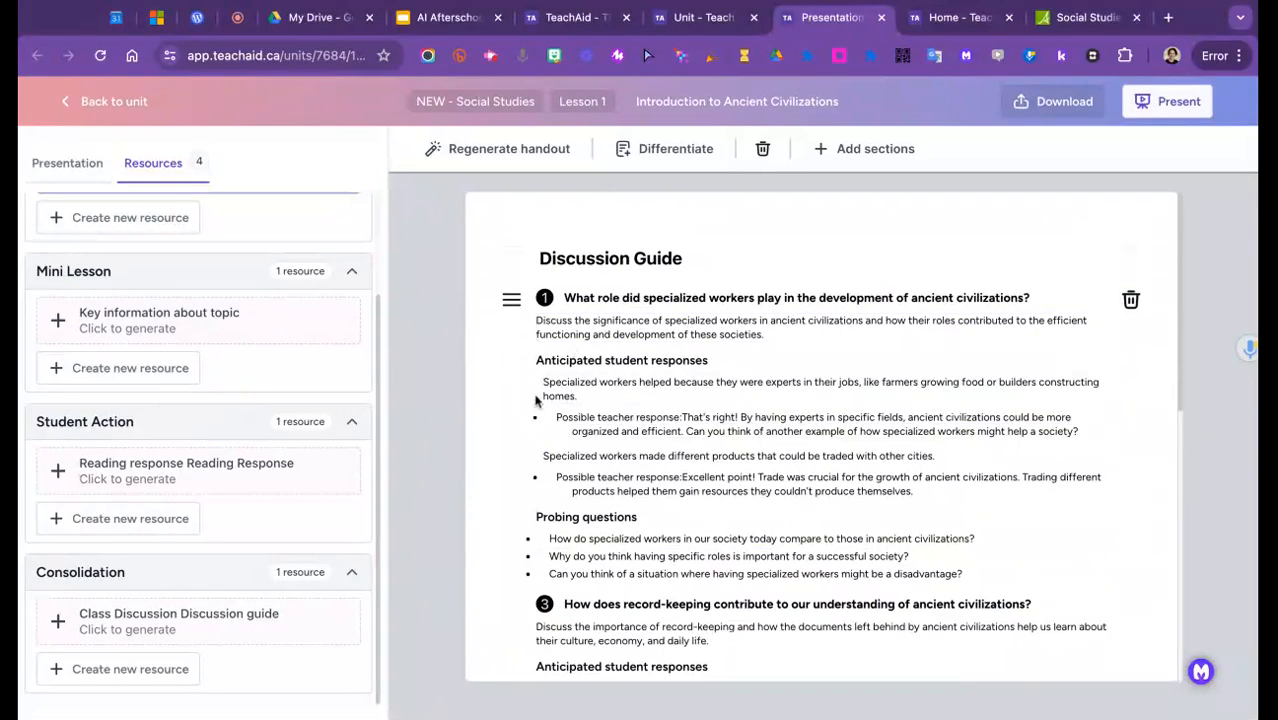
Step: Go through Mini Lesson slides 1 to 5 in the presentation, reading the speaker notes for the first slide
click(70, 163)
scroll(177, 460, down, 3)
scroll(177, 460, up, 2)
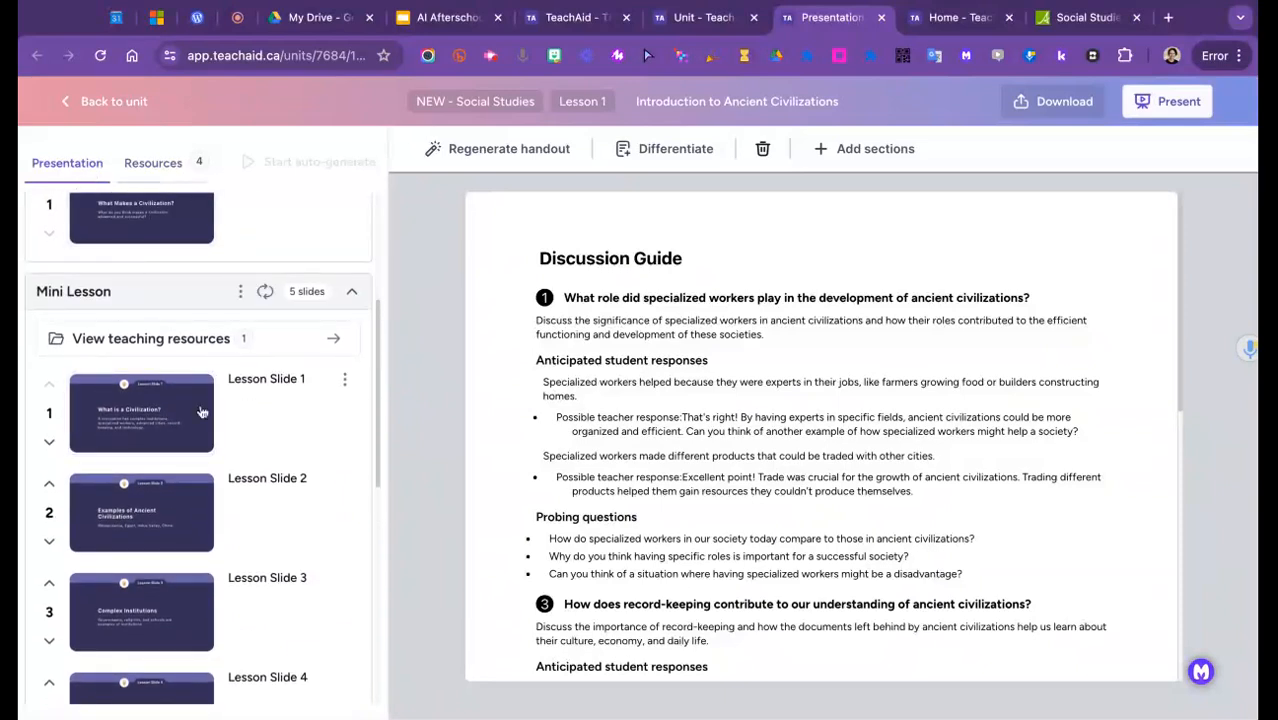
click(141, 438)
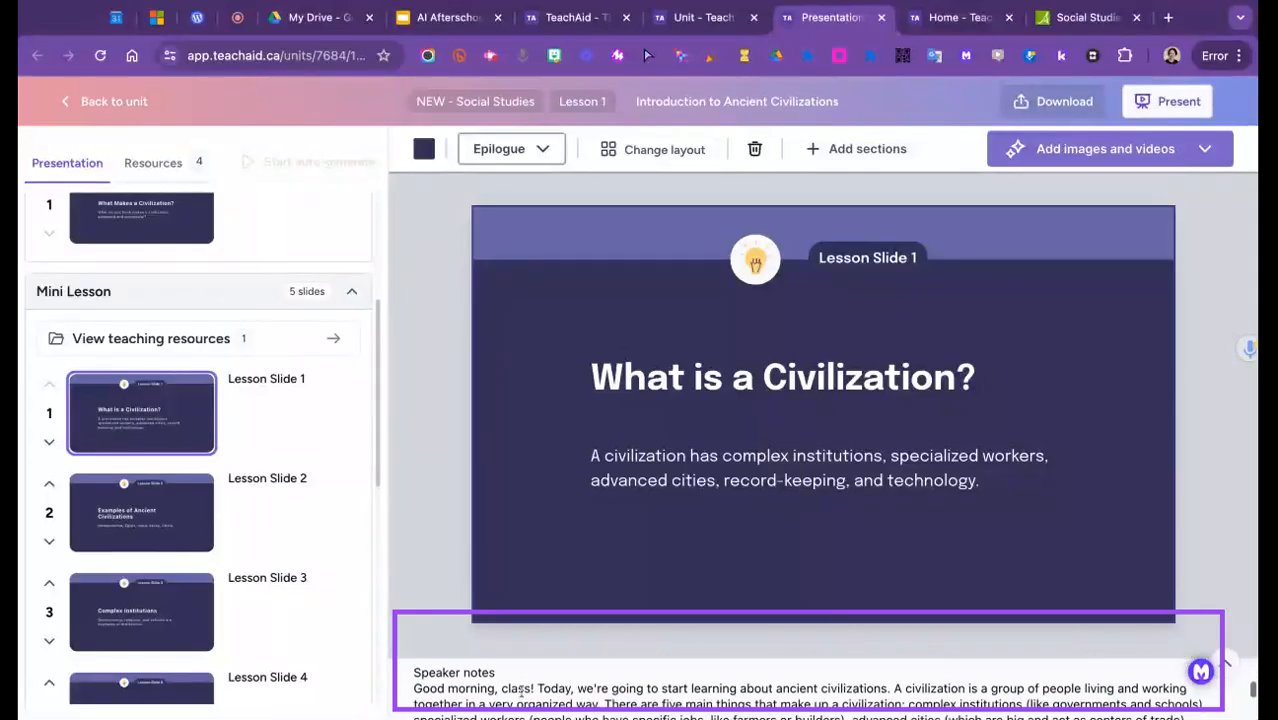
scroll(808, 670, down, 3)
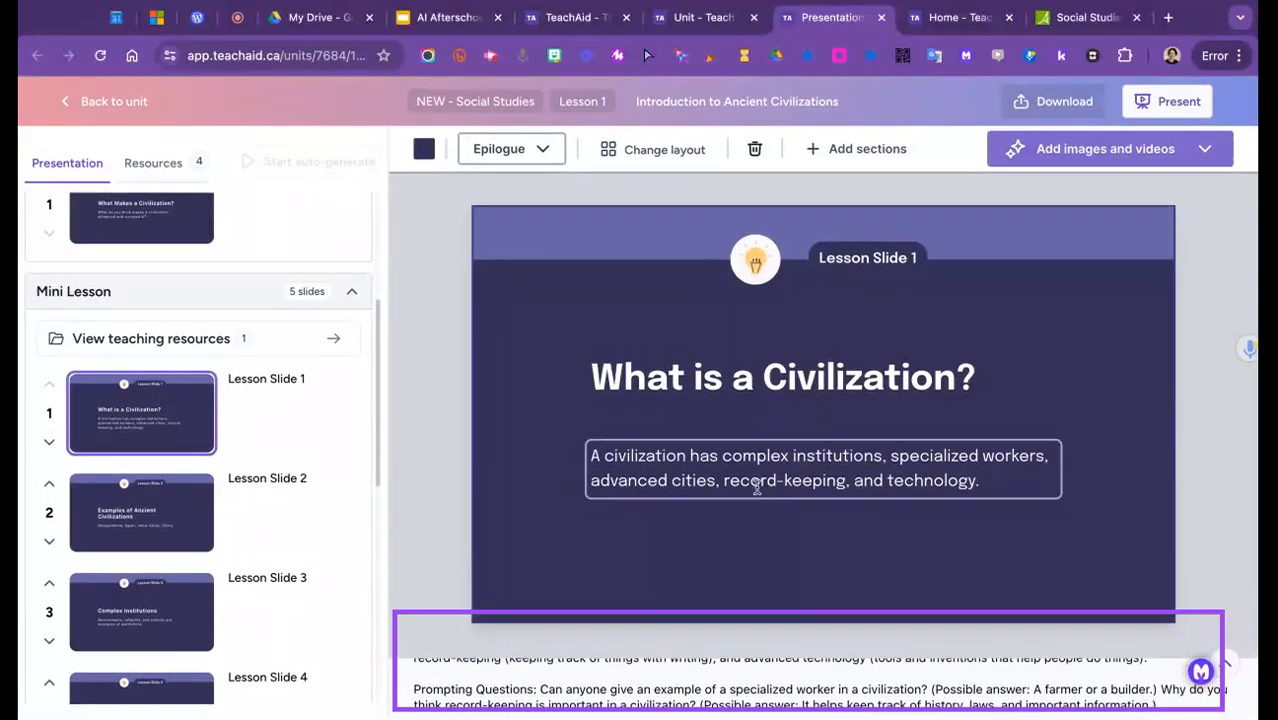
click(167, 526)
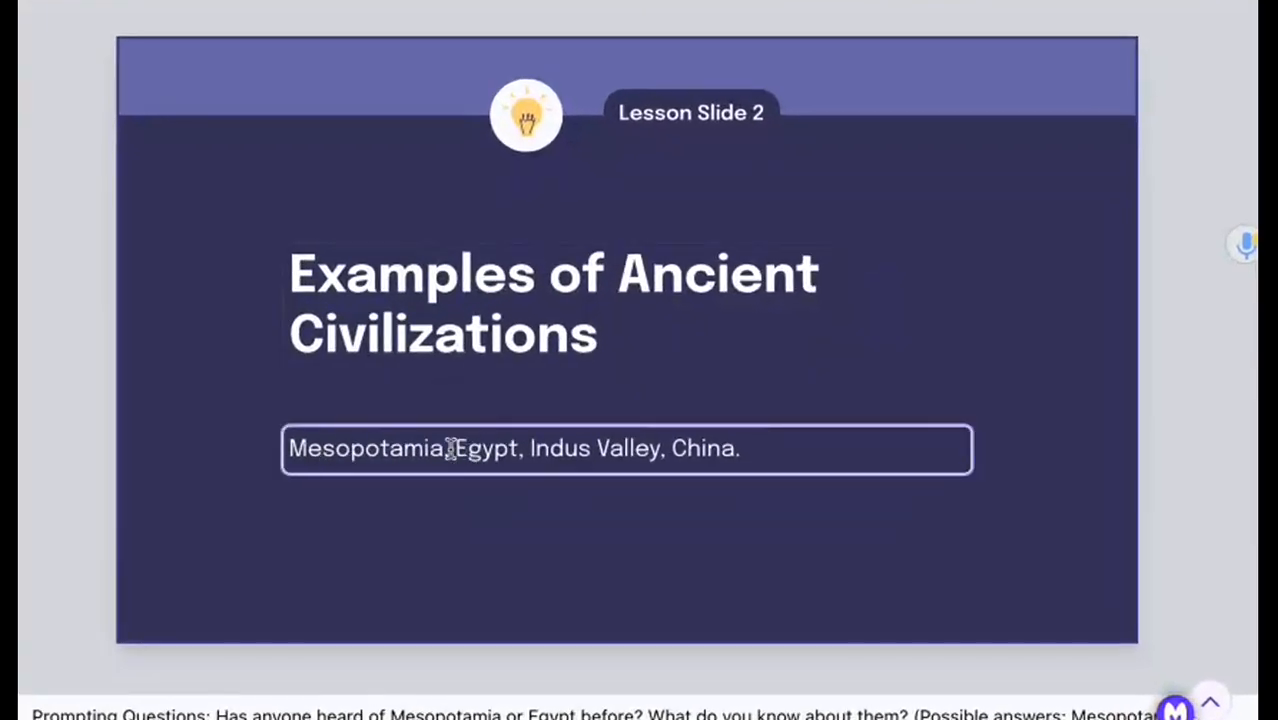
key(Down)
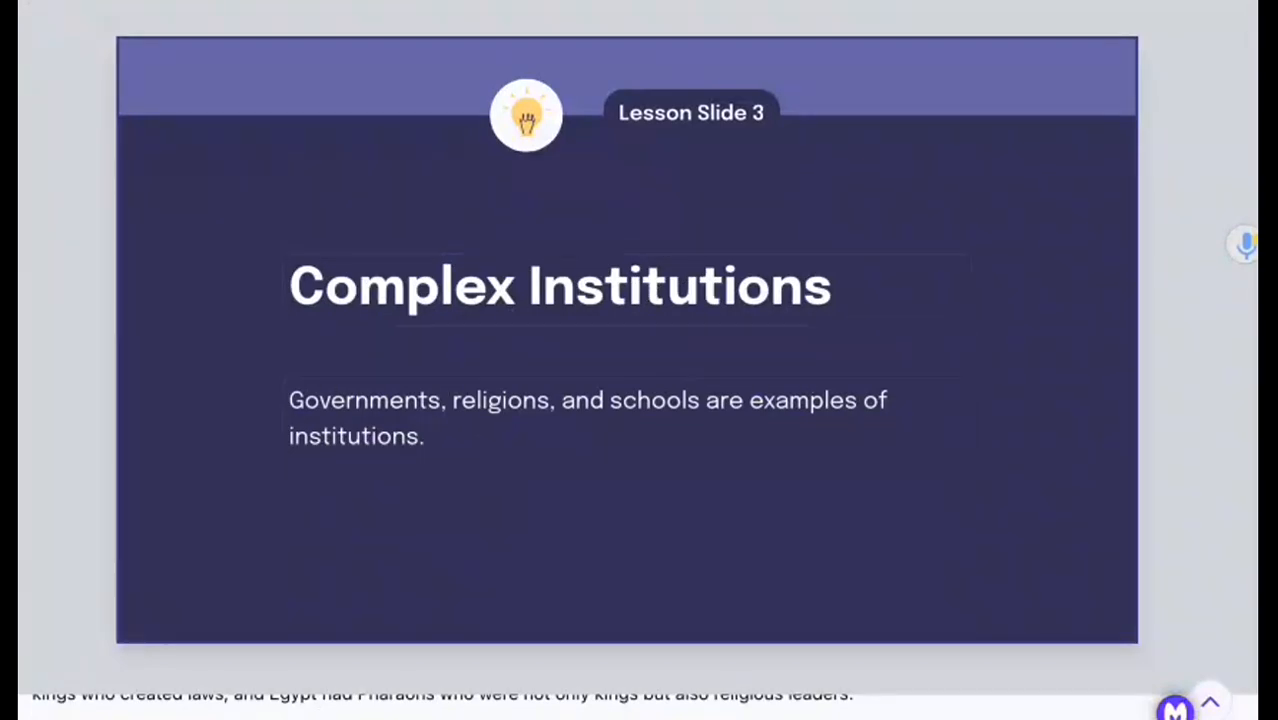
key(Down)
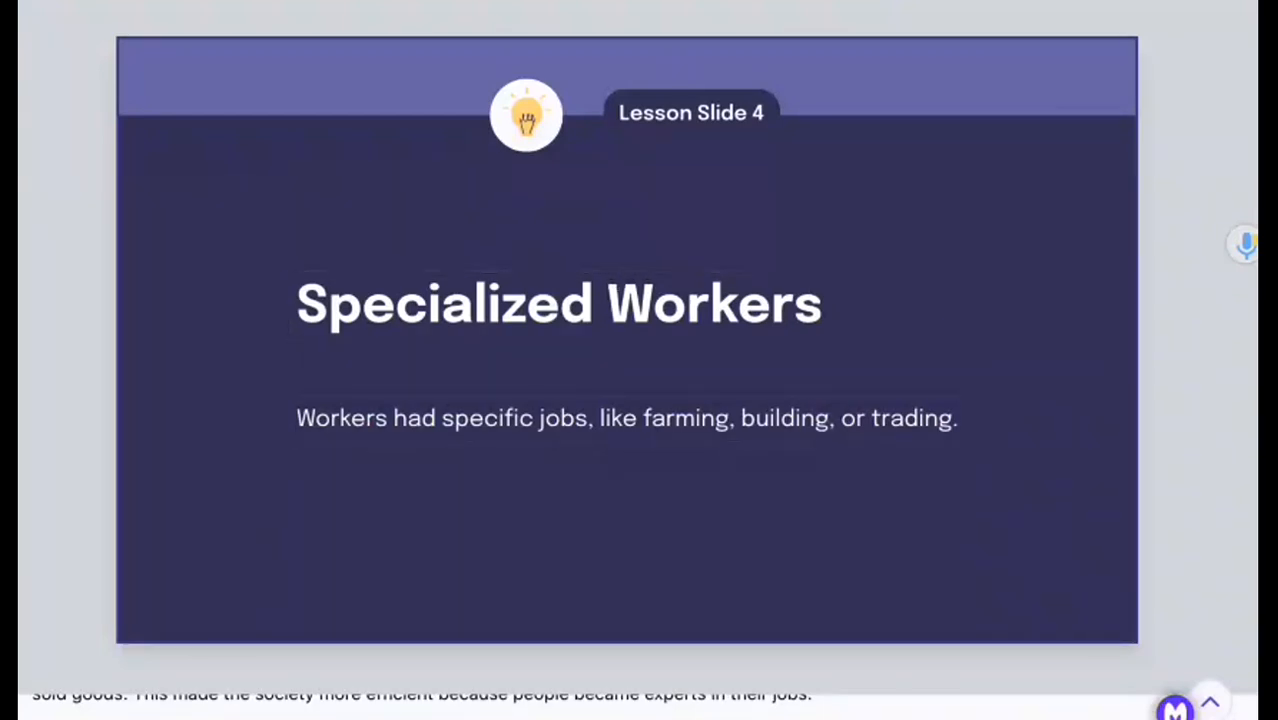
key(Down)
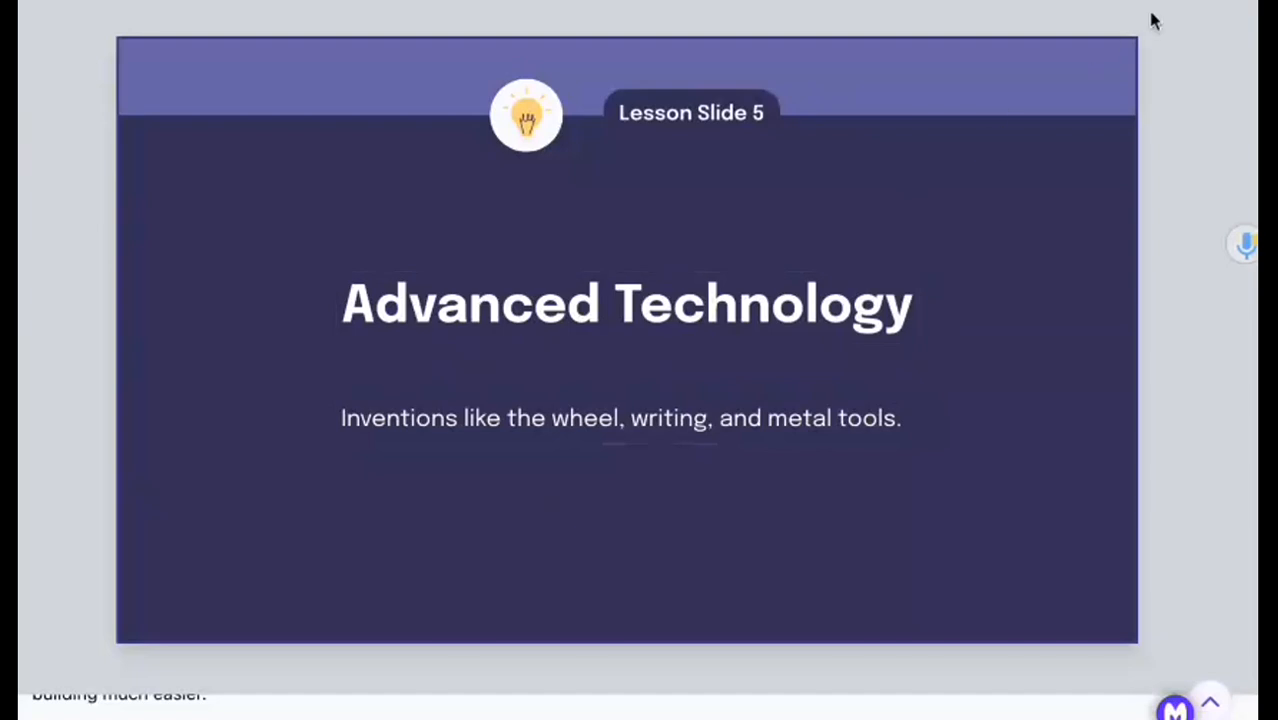
Step: Browse the suggested Google Images for Lesson Slide 5 and search for "ancient writing" instead
click(1198, 72)
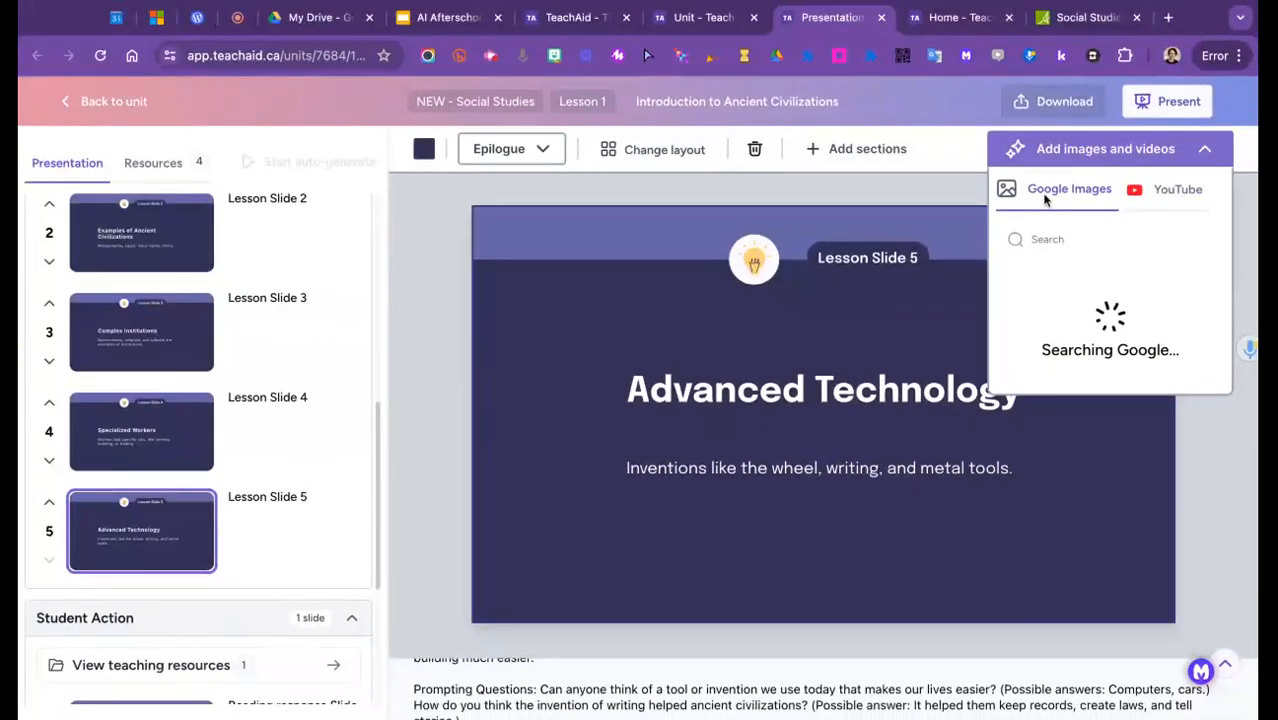
scroll(1068, 396, down, 6)
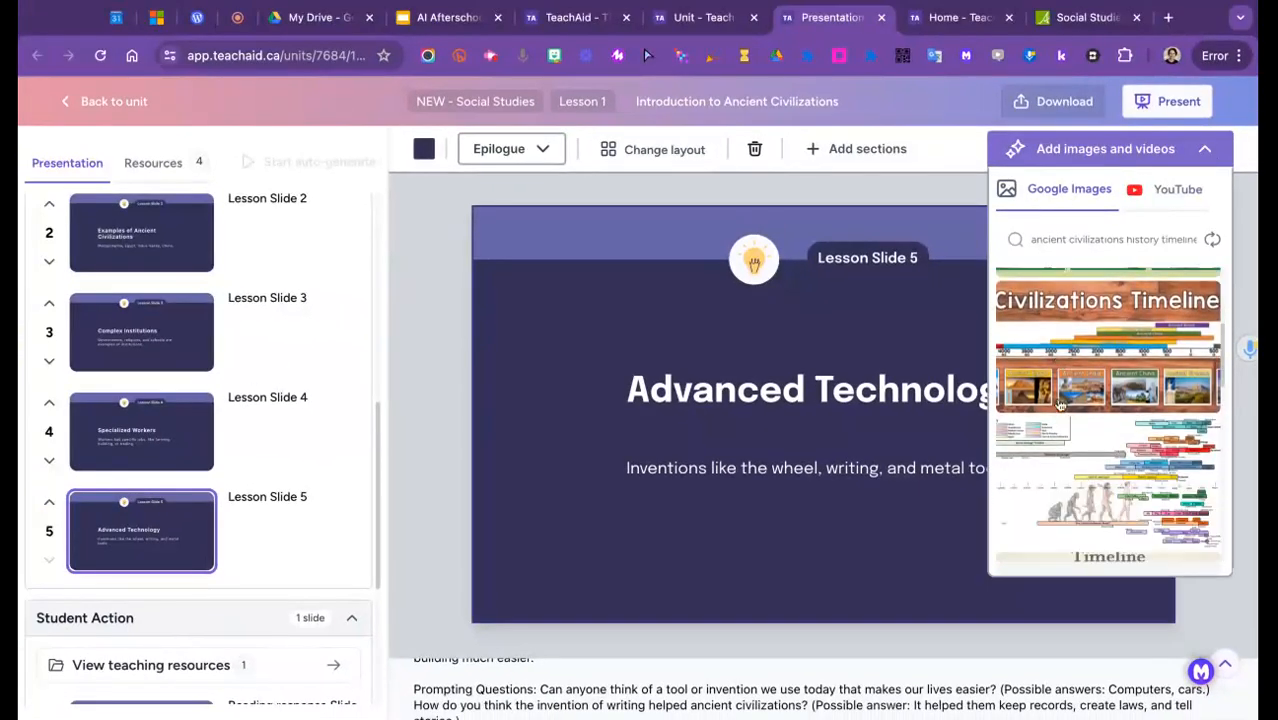
scroll(1060, 405, down, 4)
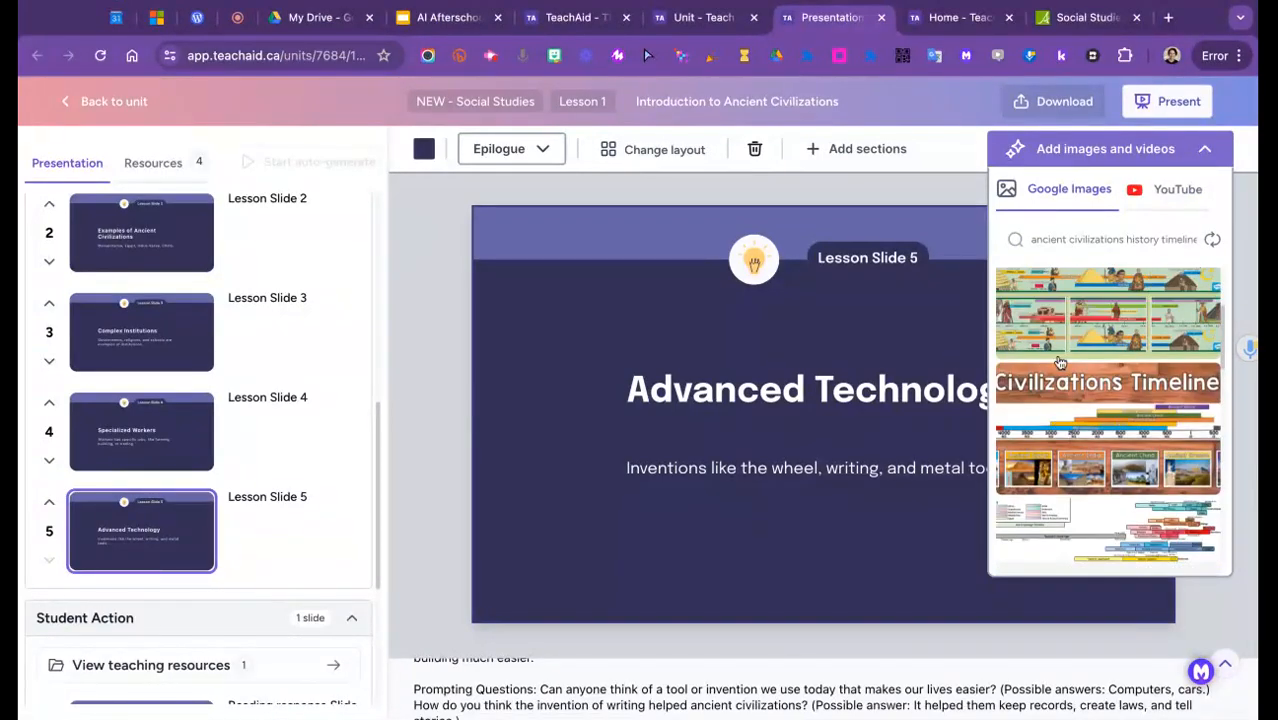
click(1050, 240)
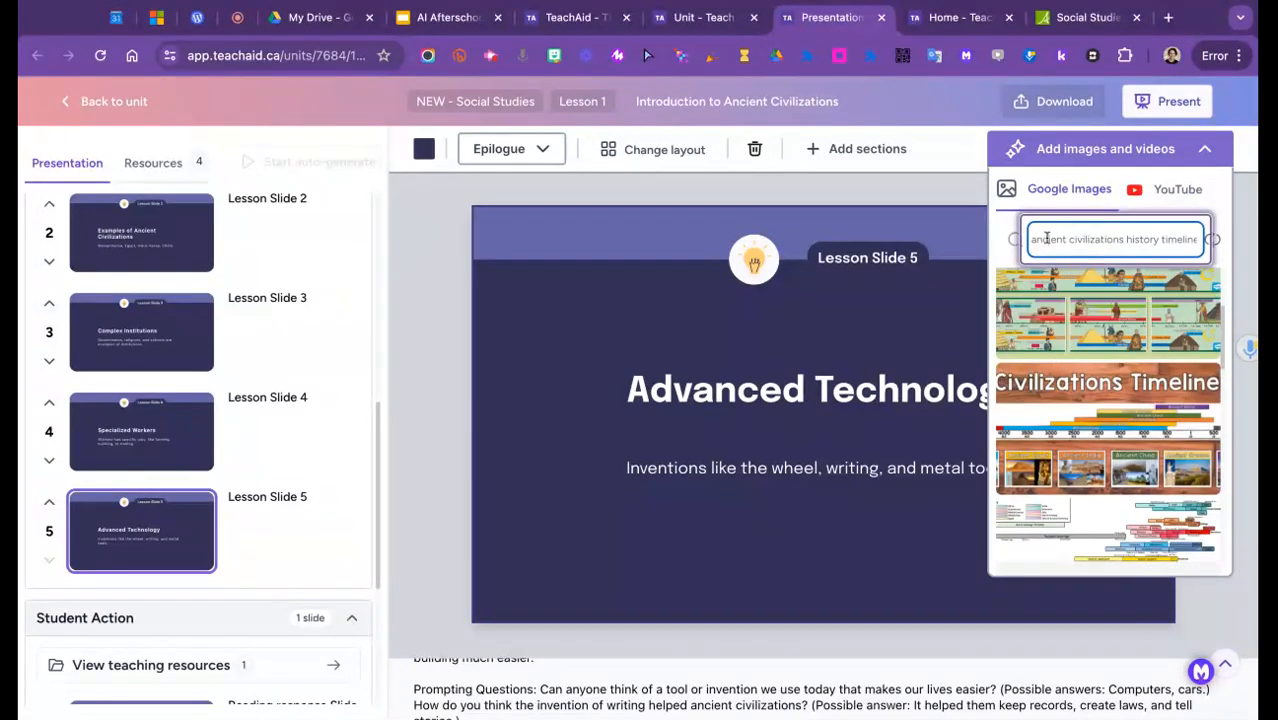
drag(1034, 240, 1143, 240)
key(BackSpace)
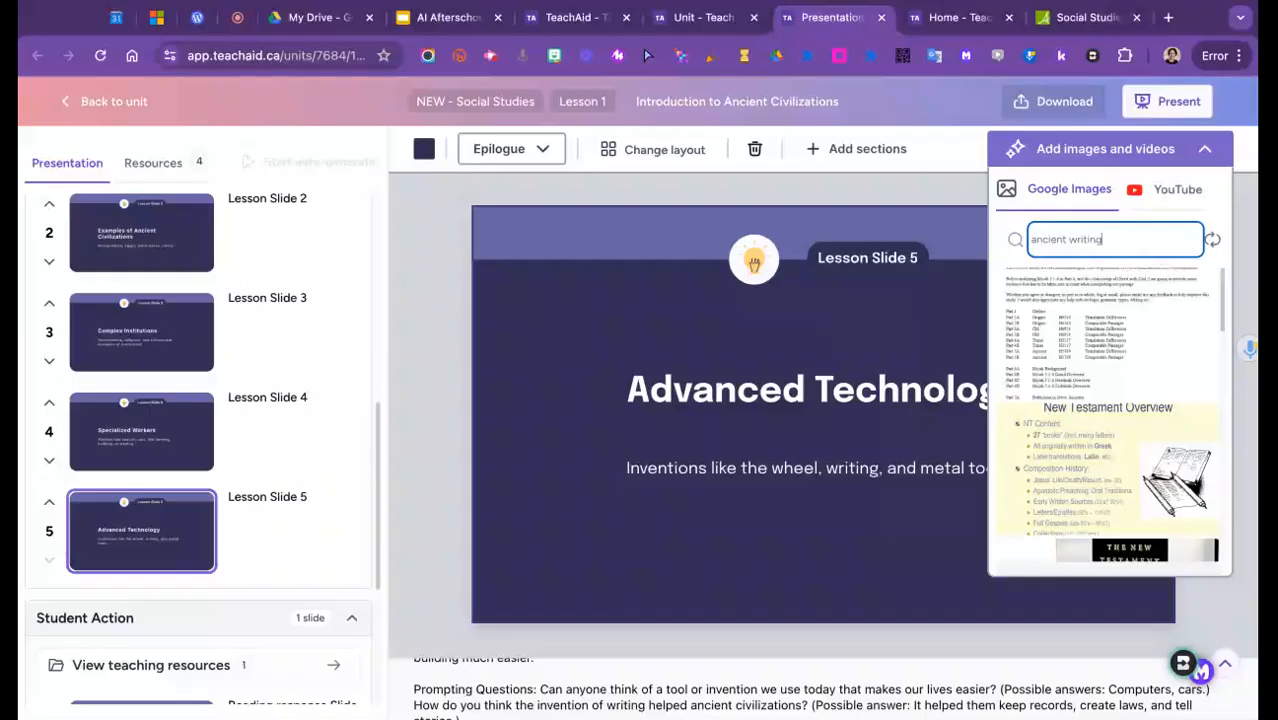
Step: Add the hieroglyphics image to Lesson Slide 5 by changing its layout, and apply the Title, Text and photo layout
scroll(1095, 420, down, 2)
click(1098, 447)
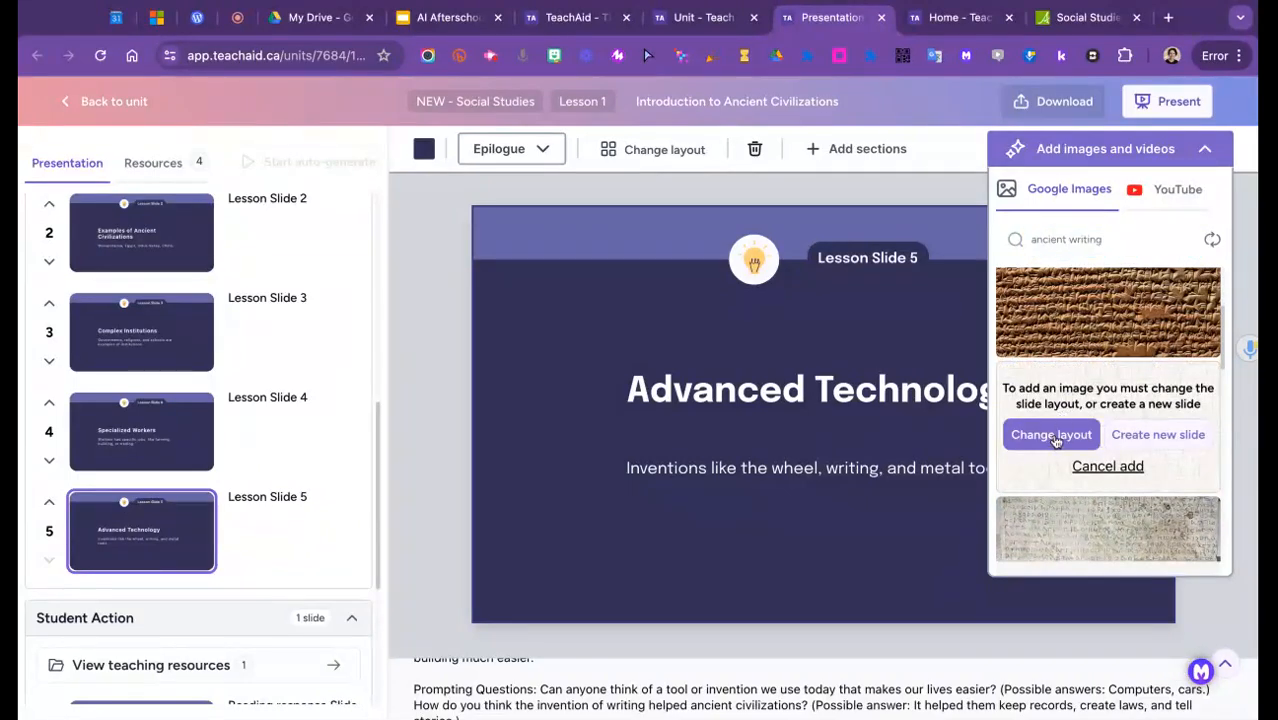
click(1051, 436)
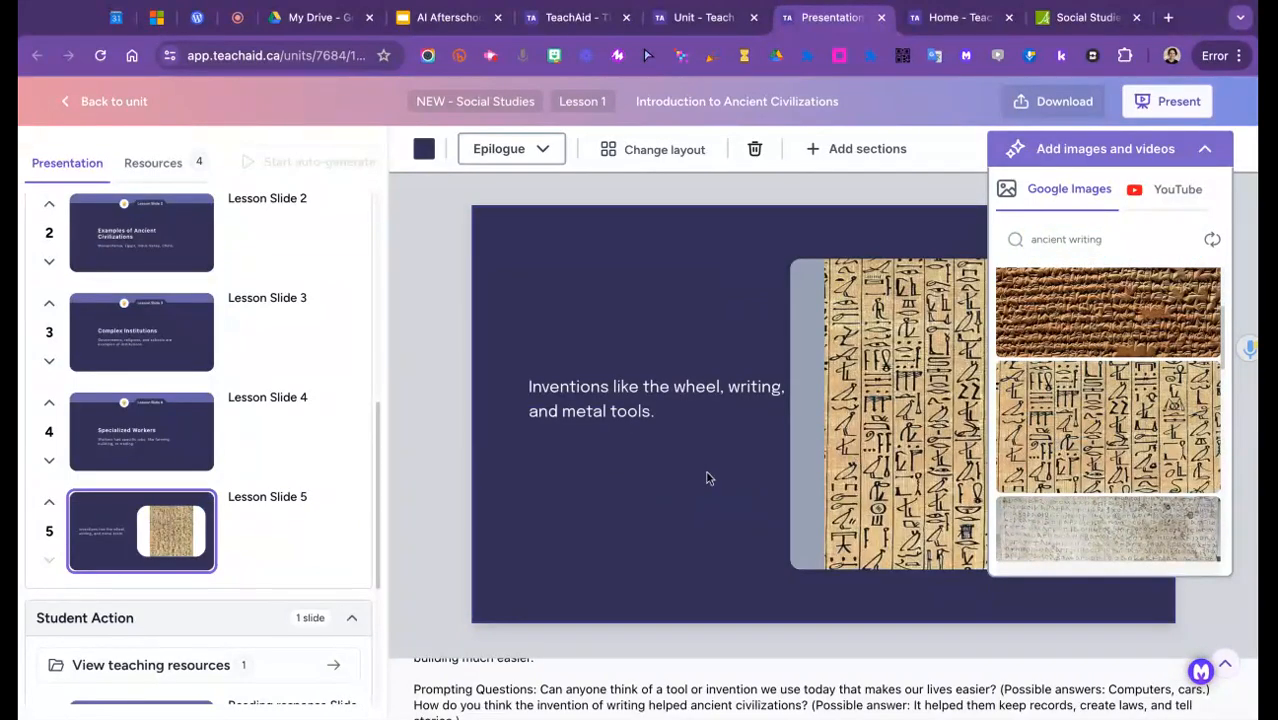
click(1205, 150)
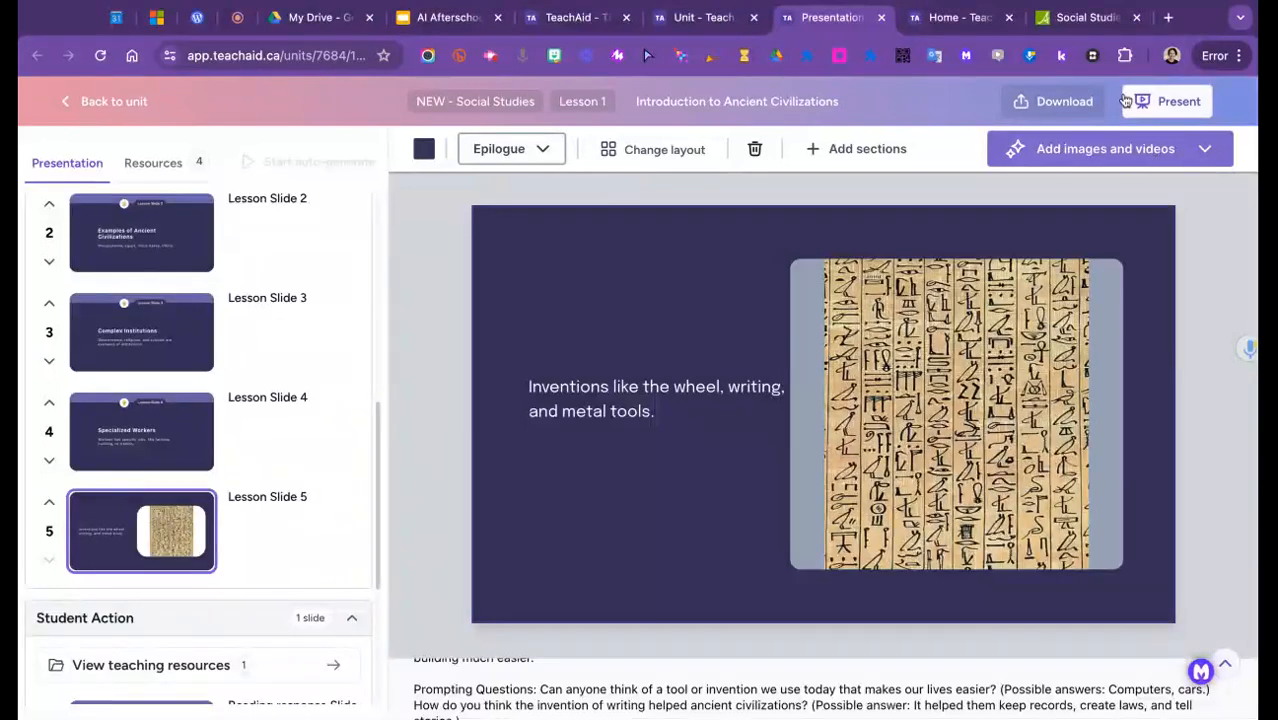
click(667, 156)
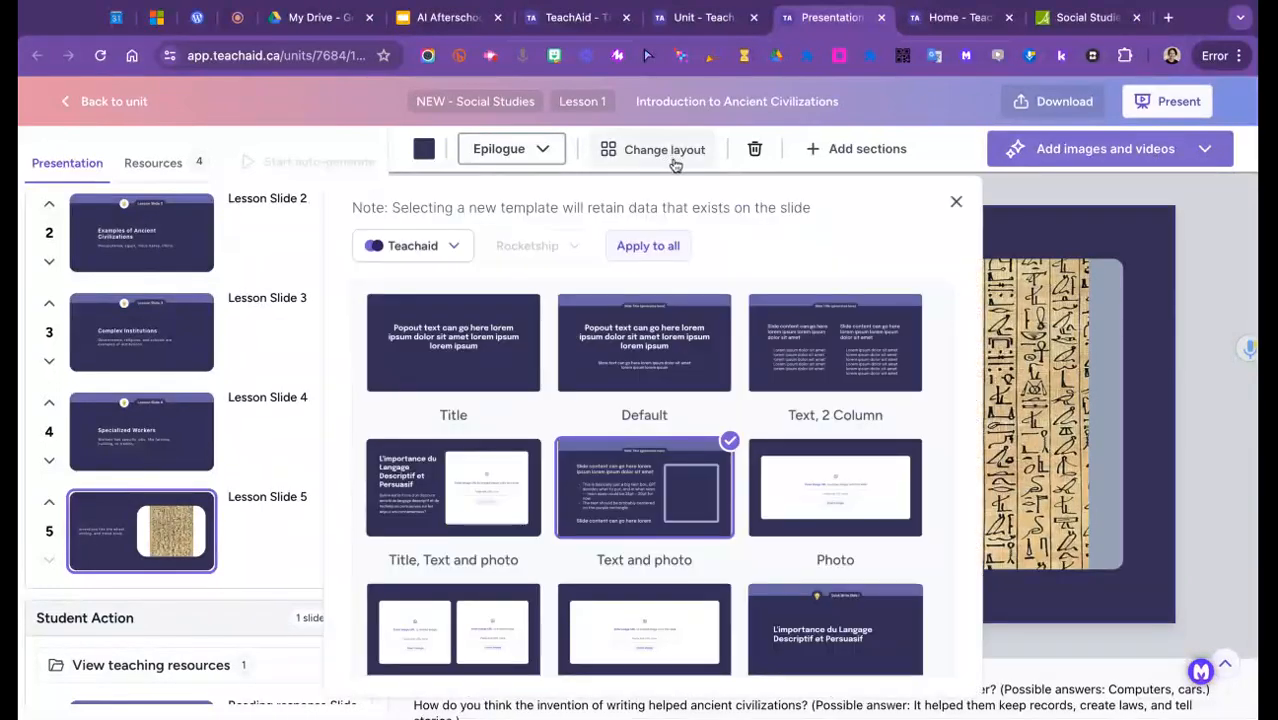
click(454, 497)
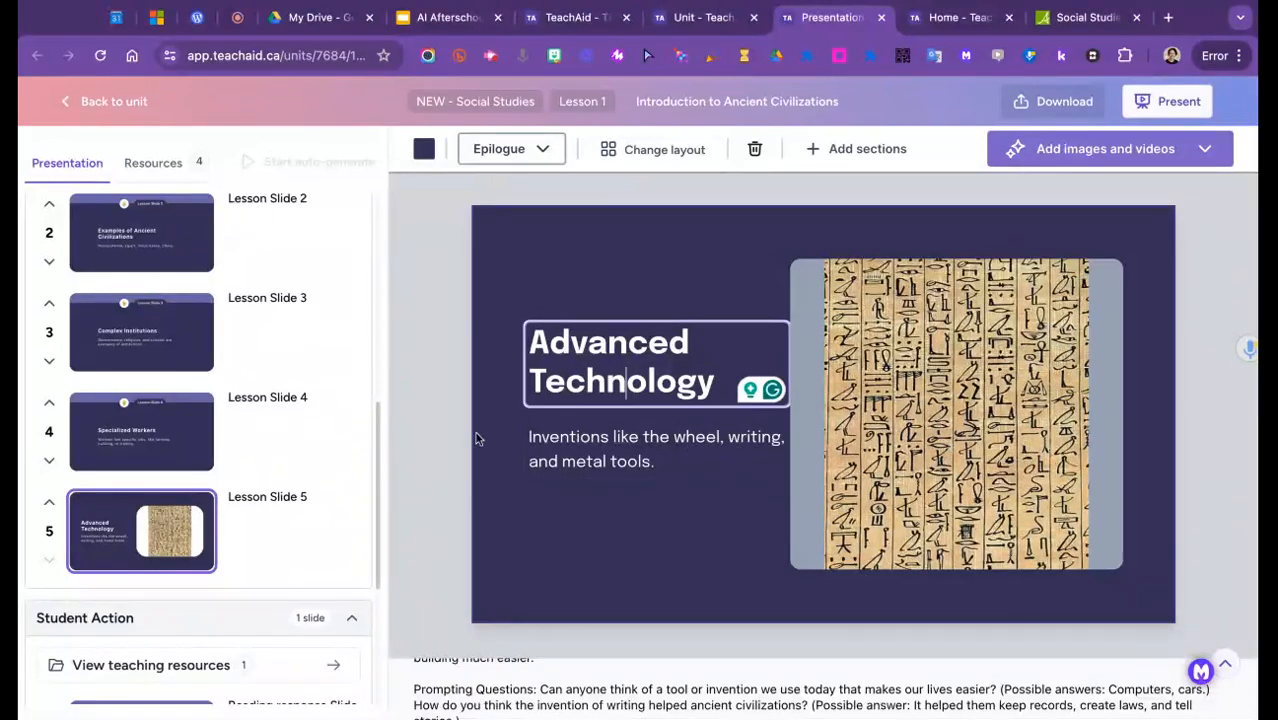
Step: Review Mini Lesson slides 4, 3 and 2 in the Lesson 1 presentation
click(133, 456)
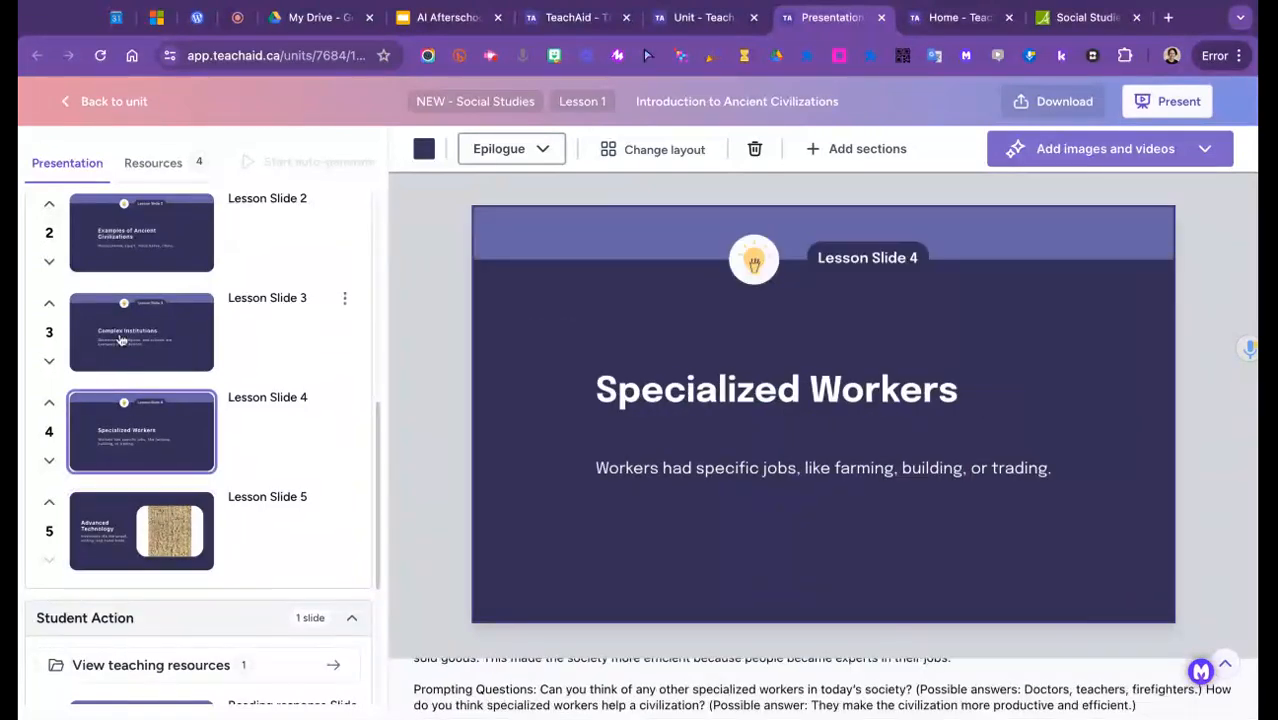
click(128, 330)
click(110, 256)
scroll(150, 300, up, 3)
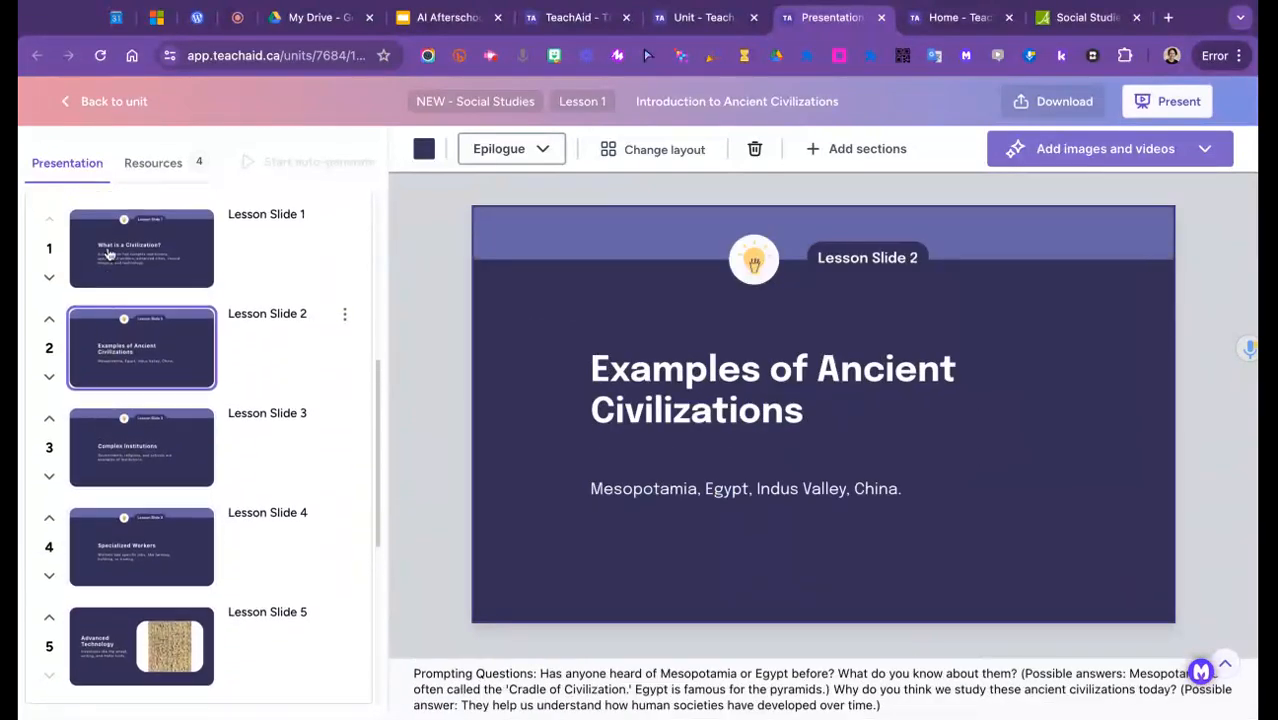
scroll(200, 310, down, 4)
Step: Browse the suggested YouTube videos on the introduction to ancient civilizations for Lesson Slide 4
click(180, 398)
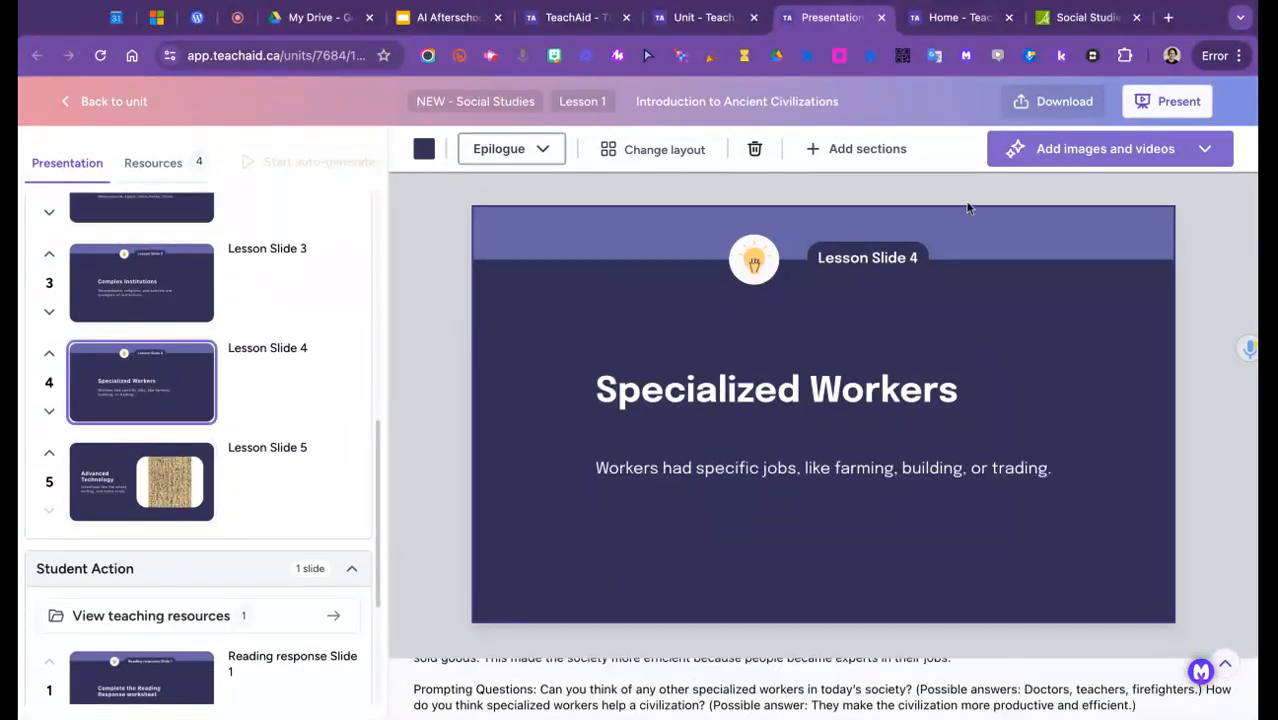
click(1203, 152)
click(1172, 196)
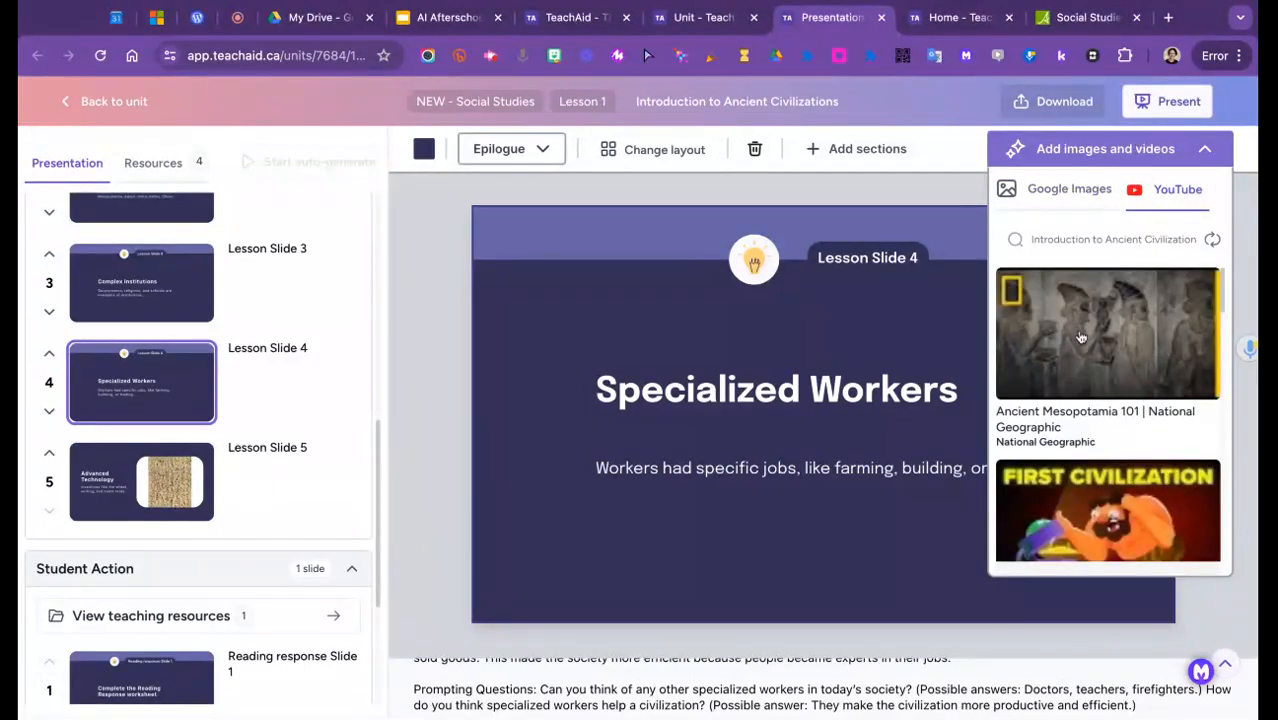
scroll(1080, 337, down, 5)
scroll(1076, 418, down, 4)
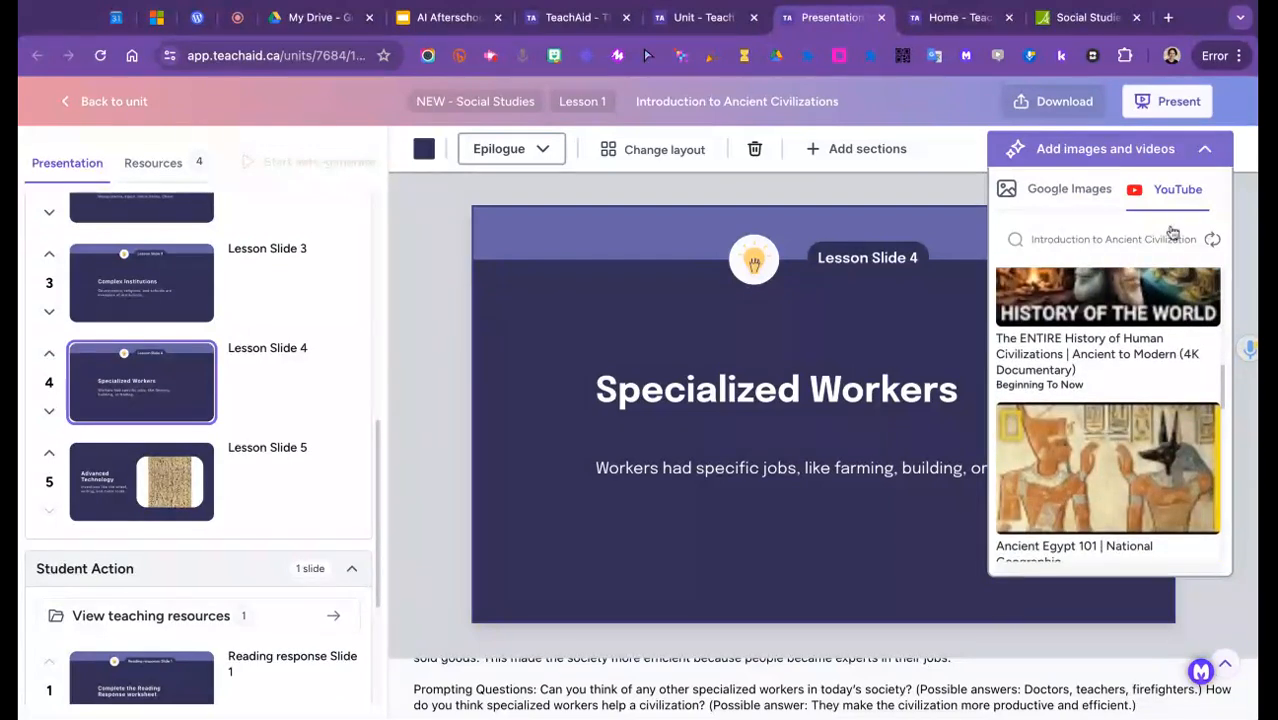
click(1205, 152)
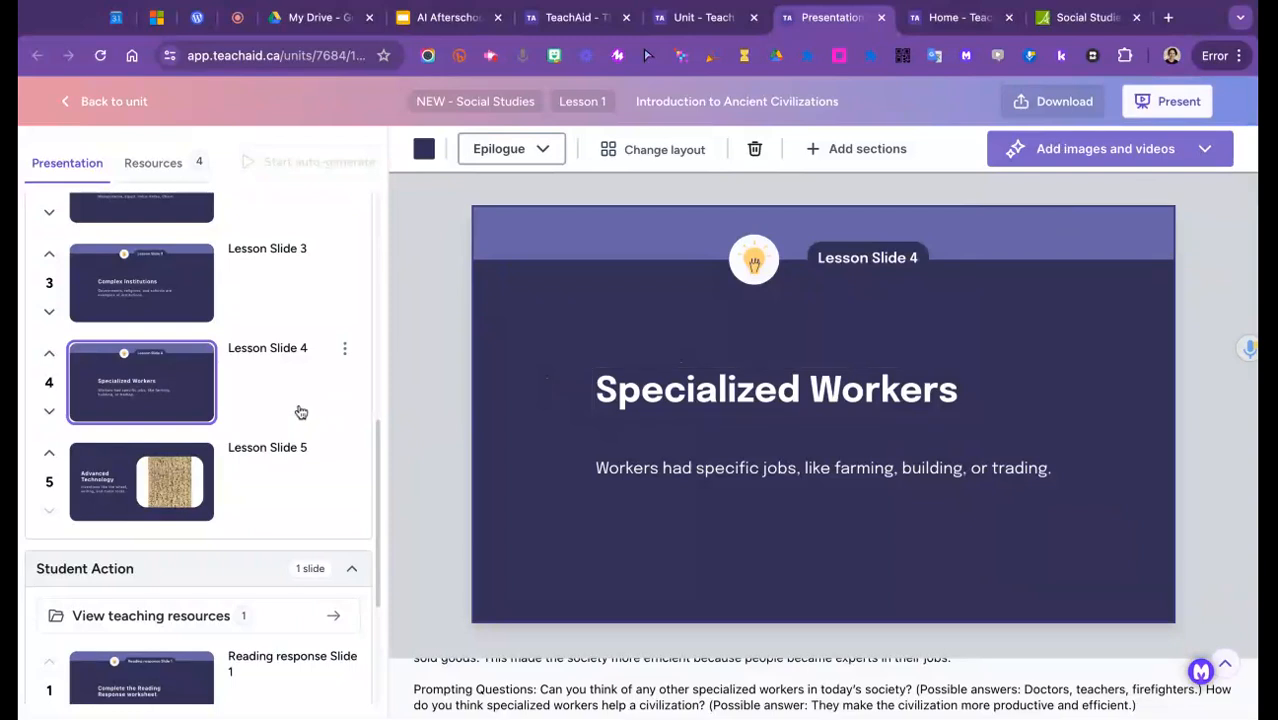
Step: Generate the "Key information about topic" handout from the Mini Lesson's teaching resources
scroll(300, 410, up, 3)
scroll(303, 408, up, 2)
scroll(211, 480, down, 4)
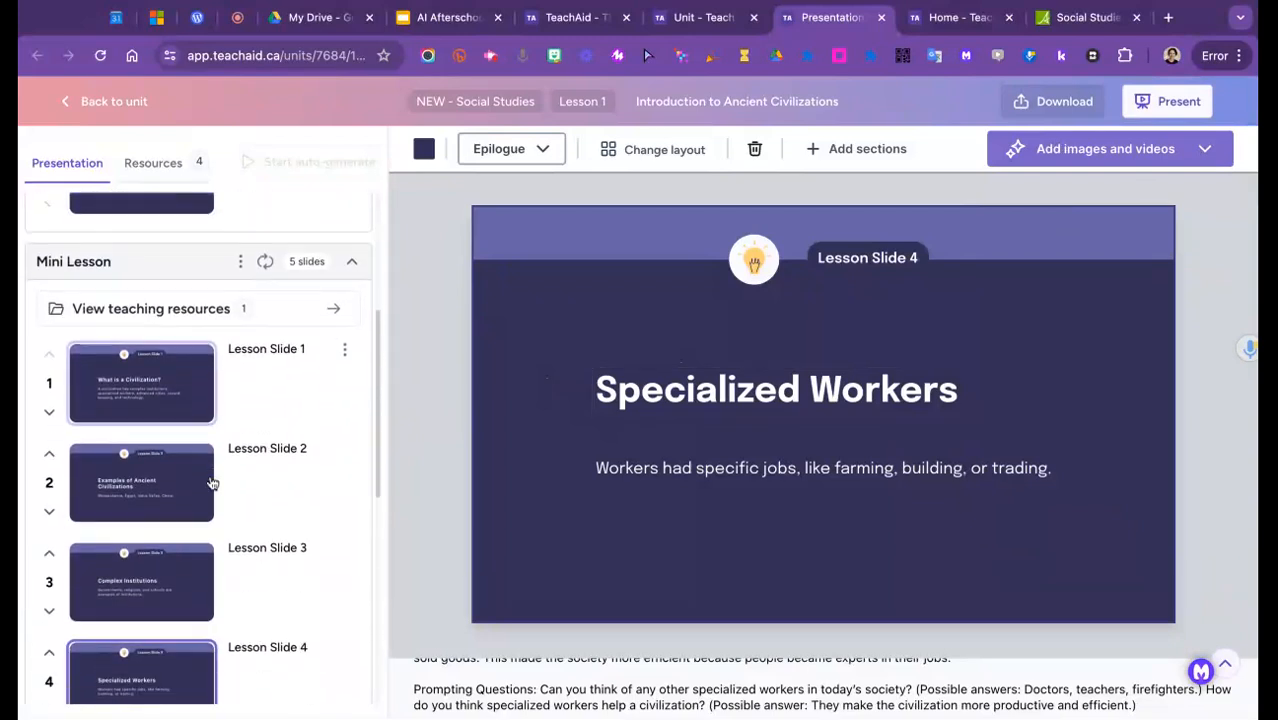
scroll(211, 480, down, 1)
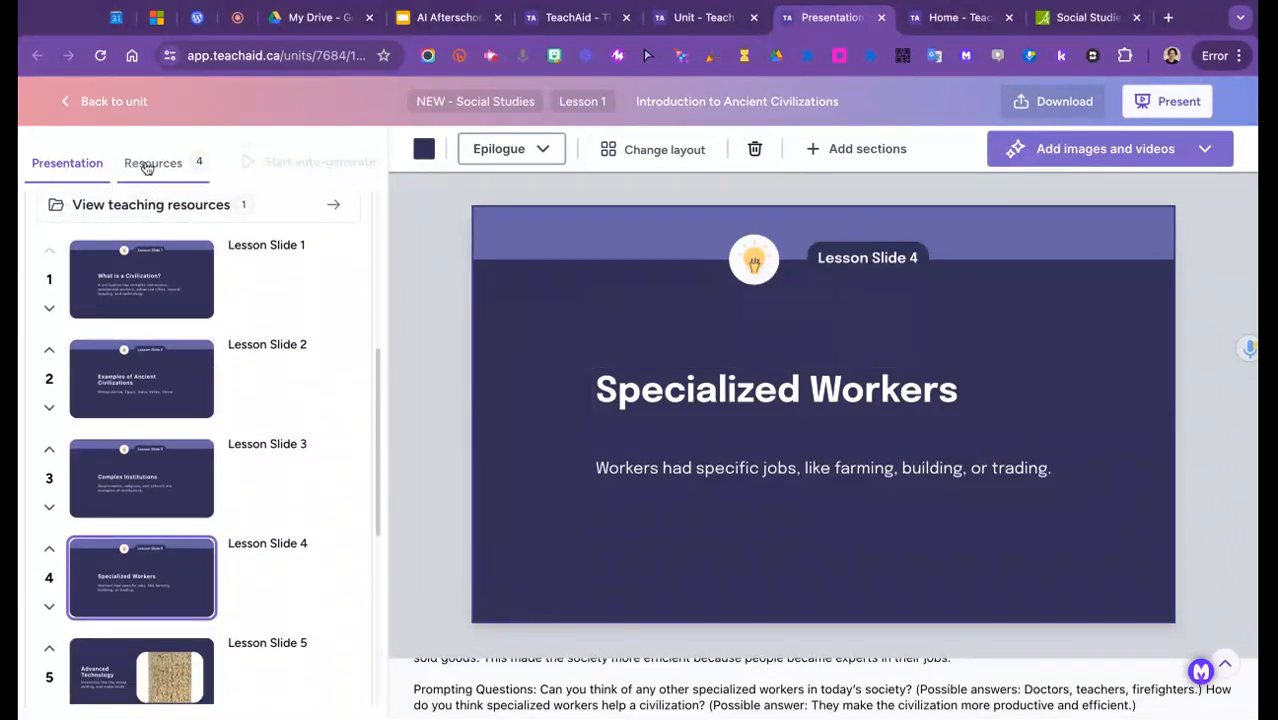
scroll(192, 425, up, 2)
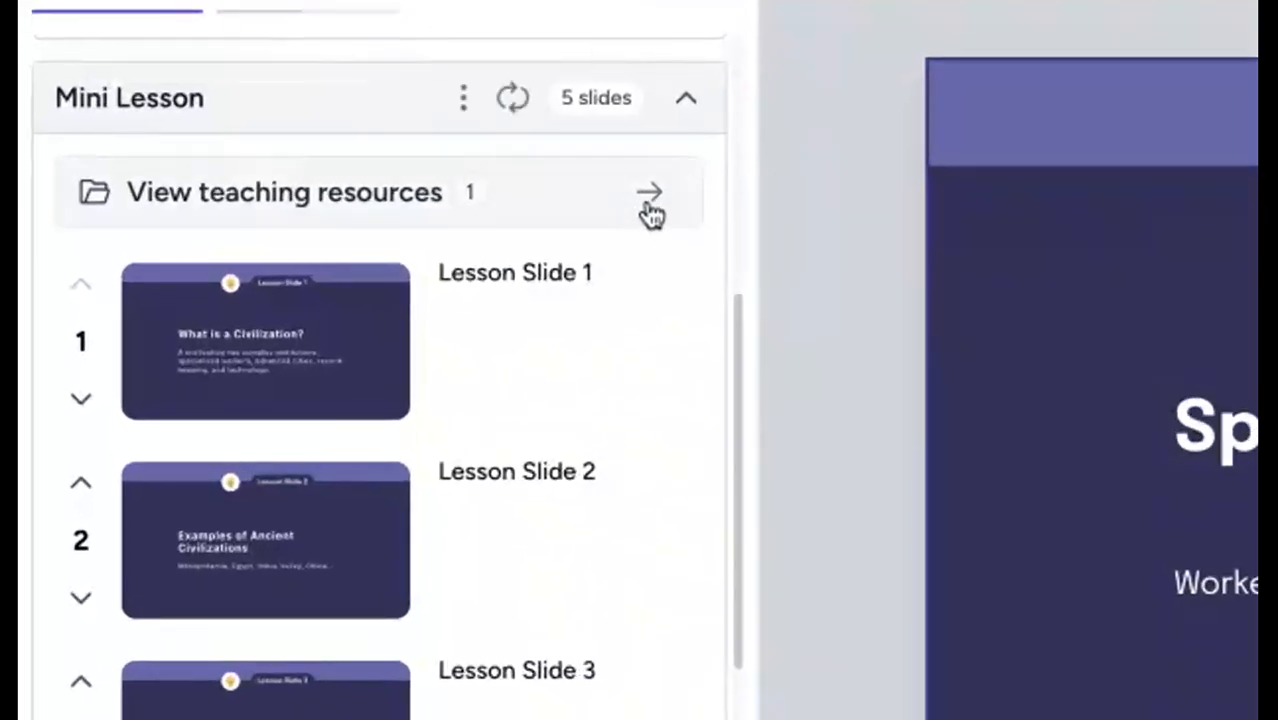
click(335, 275)
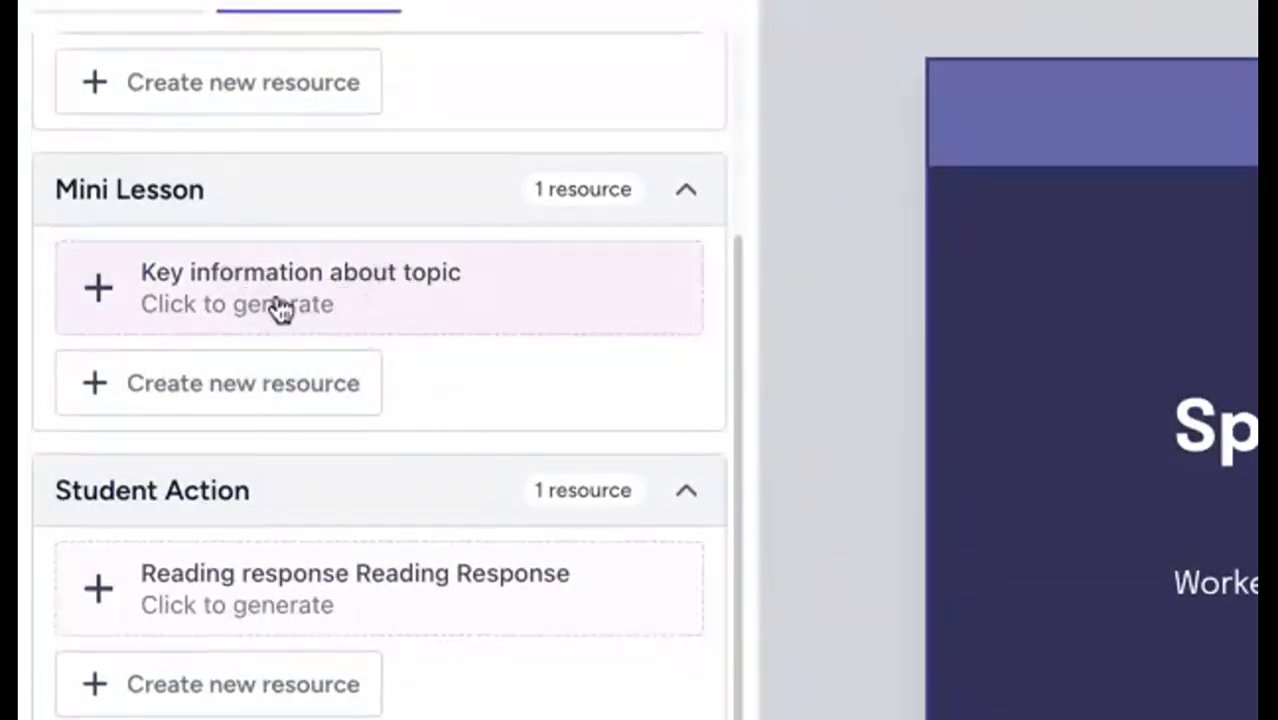
click(275, 313)
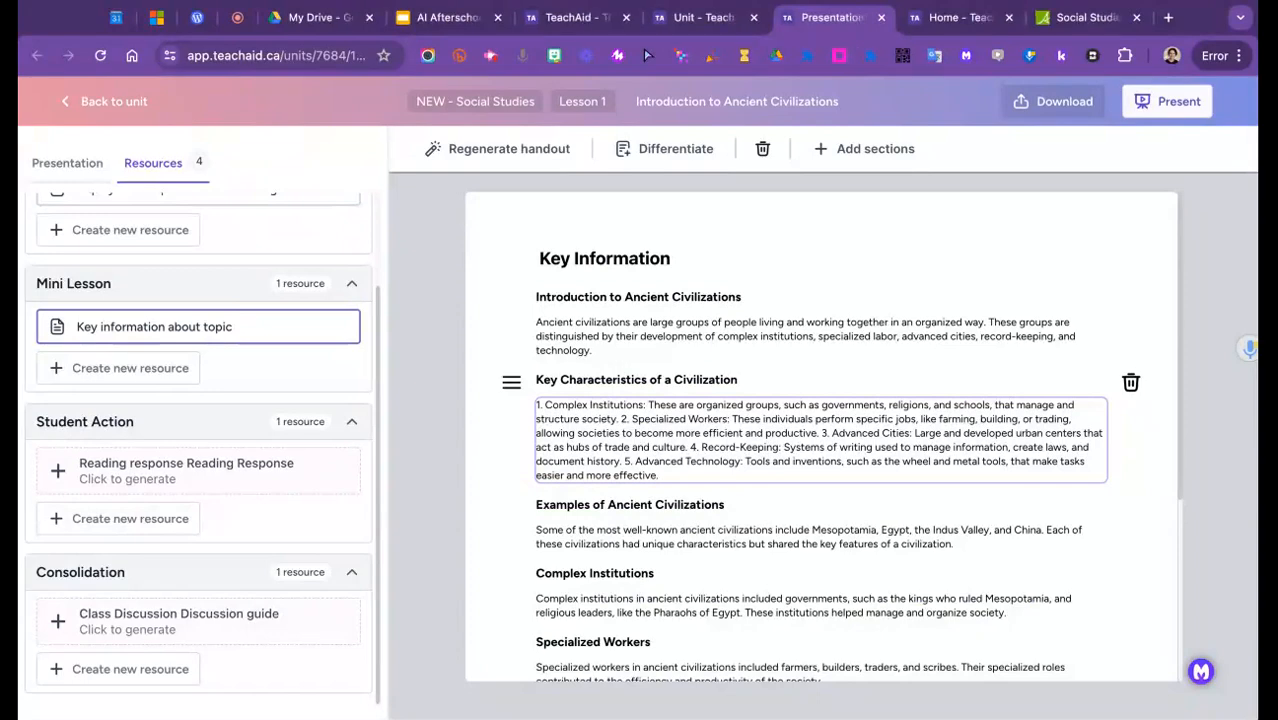
Step: Read through the Key Information handout and place the text cursor at the end of the Examples of Ancient Civilizations paragraph
scroll(690, 420, down, 3)
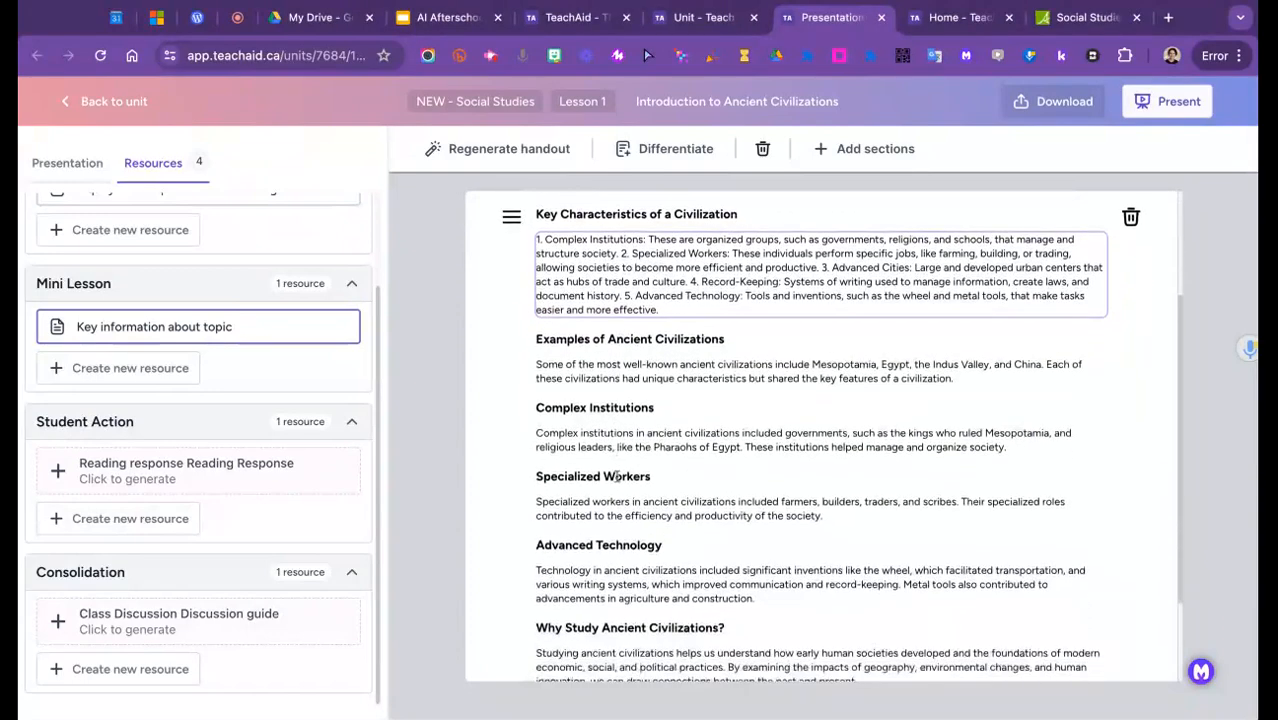
scroll(617, 477, down, 1)
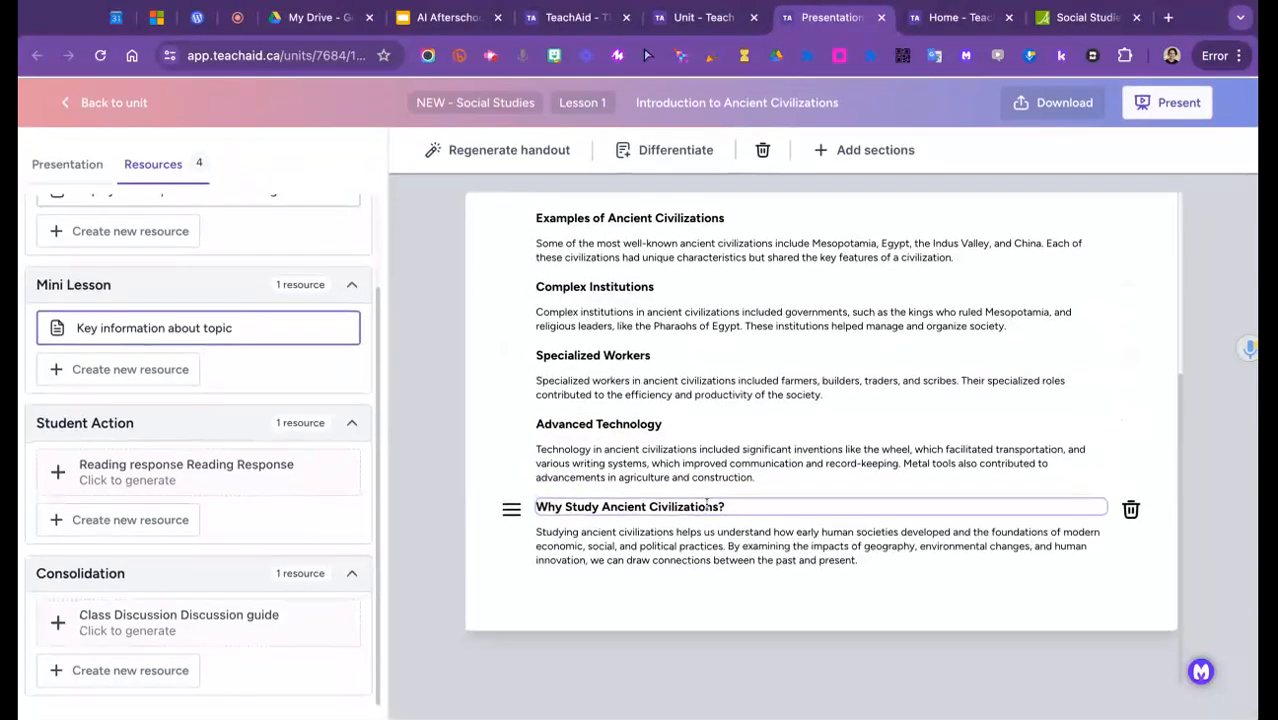
scroll(700, 320, up, 4)
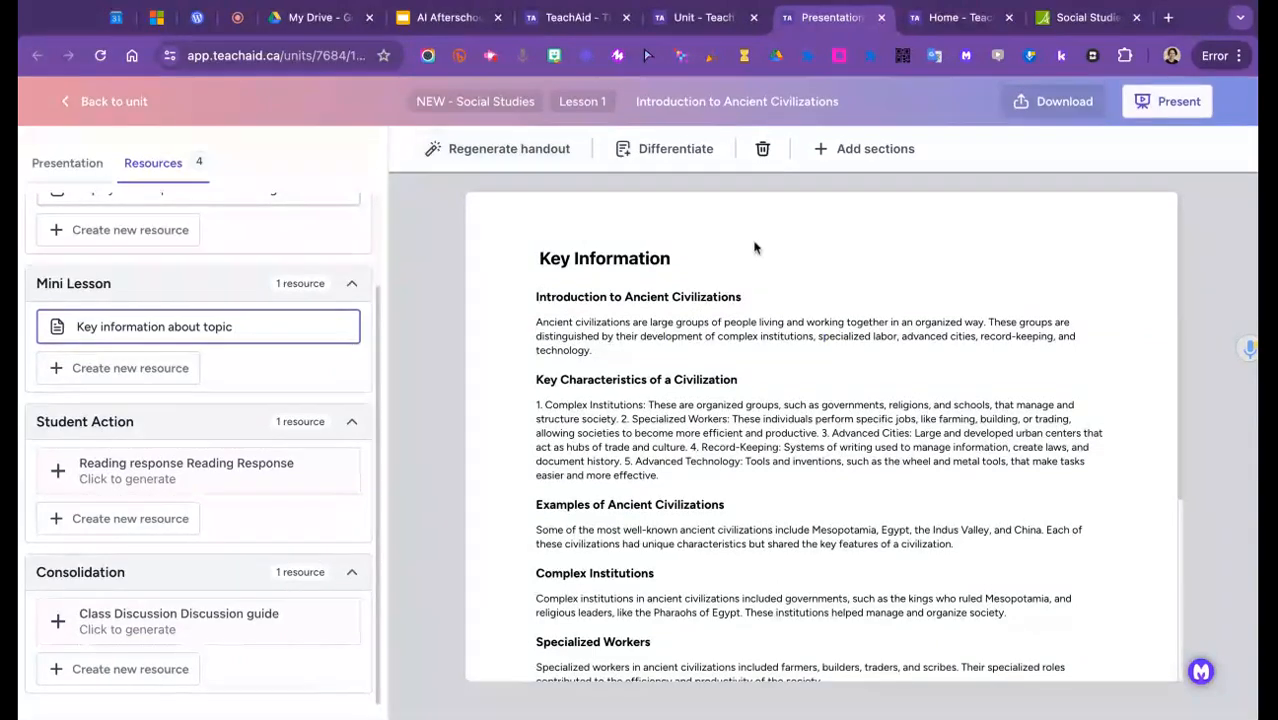
scroll(711, 425, down, 4)
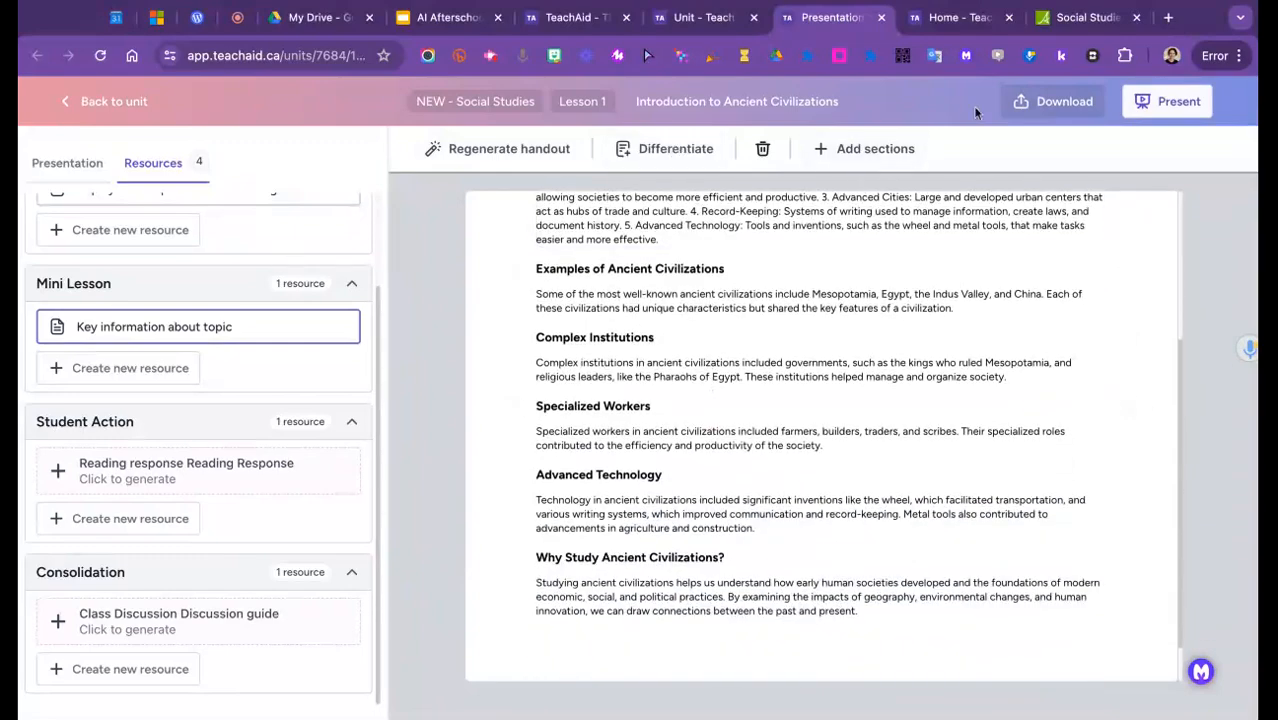
click(663, 308)
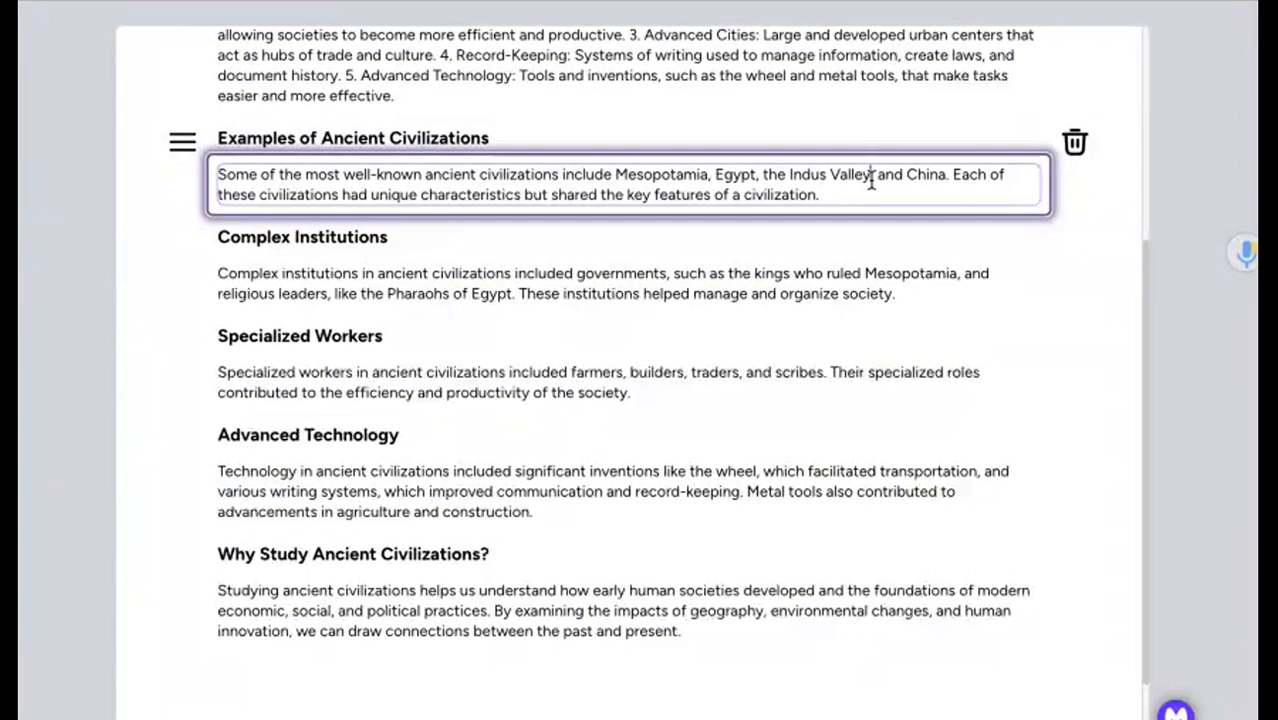
click(862, 200)
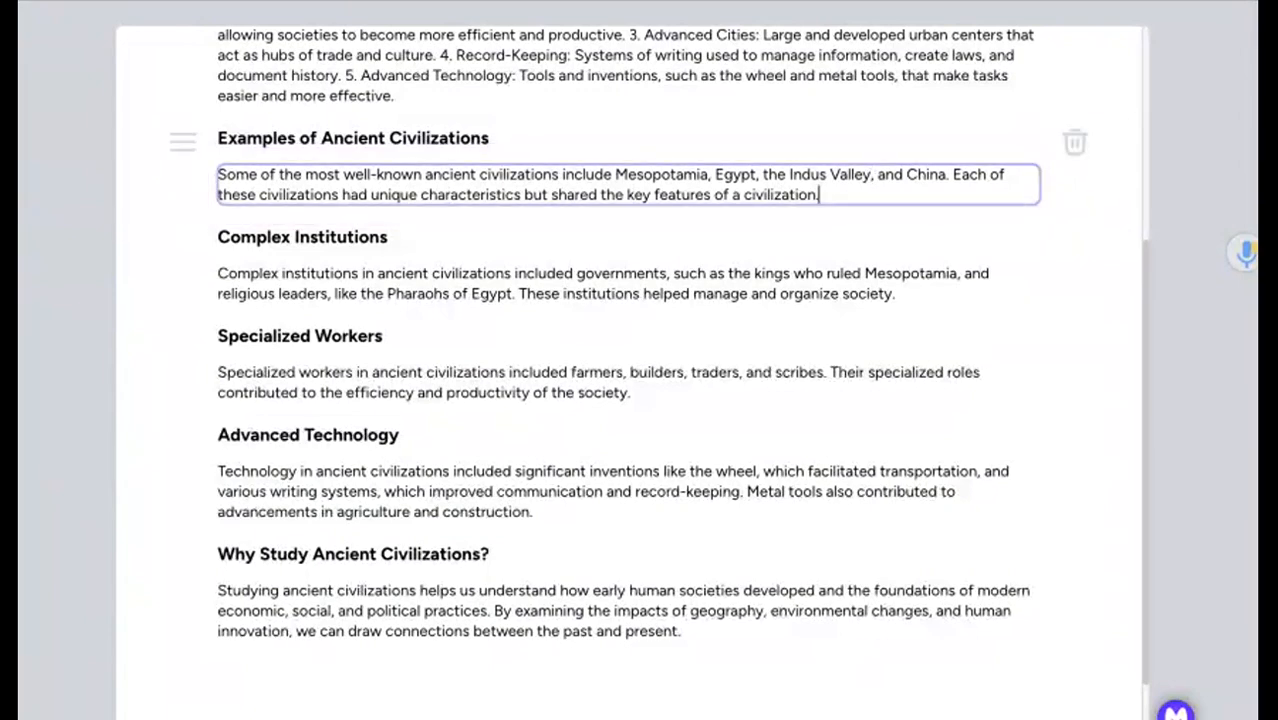